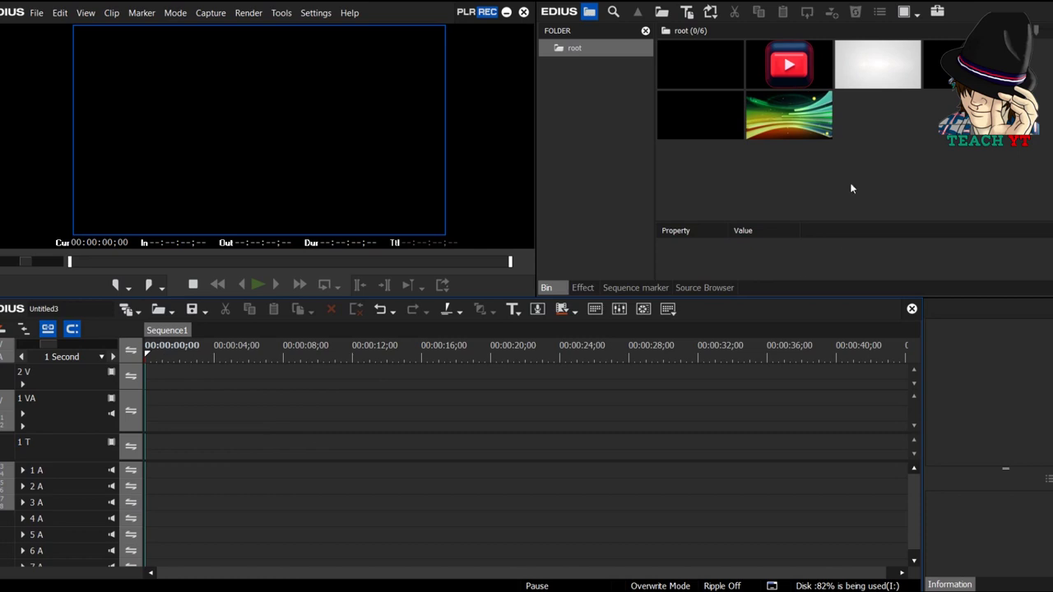
Reset the window layout to Normal.
left_click(86, 15)
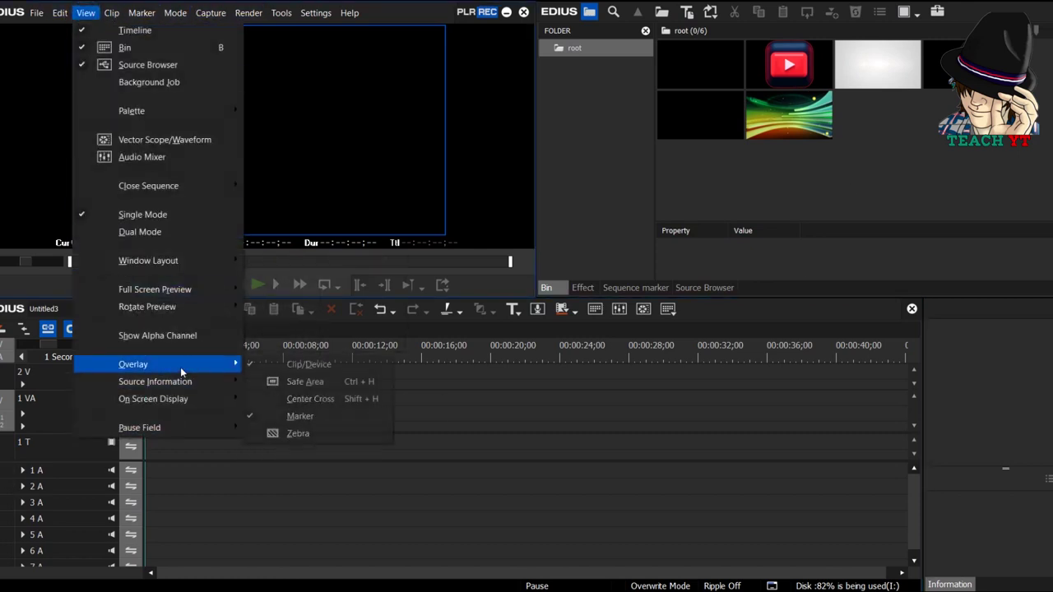
mouse_move(201, 264)
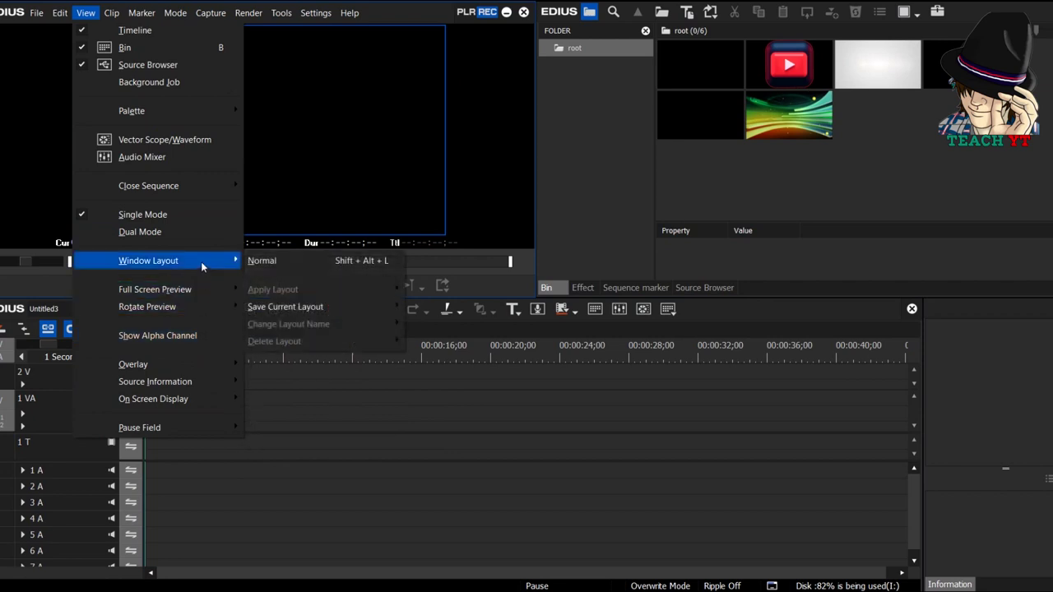
left_click(307, 260)
right_click(741, 174)
mouse_move(789, 247)
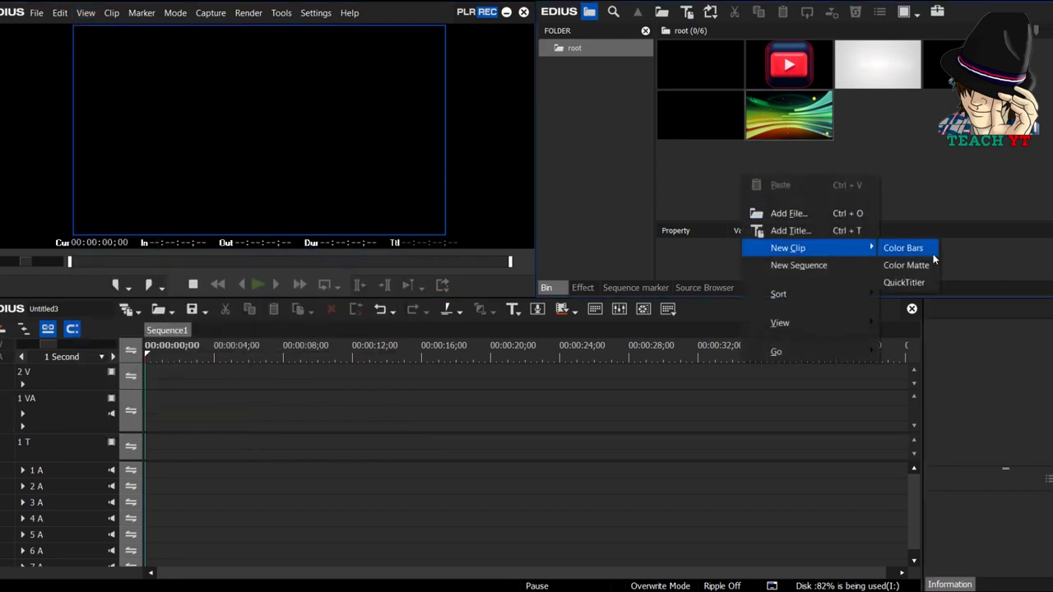
left_click(904, 282)
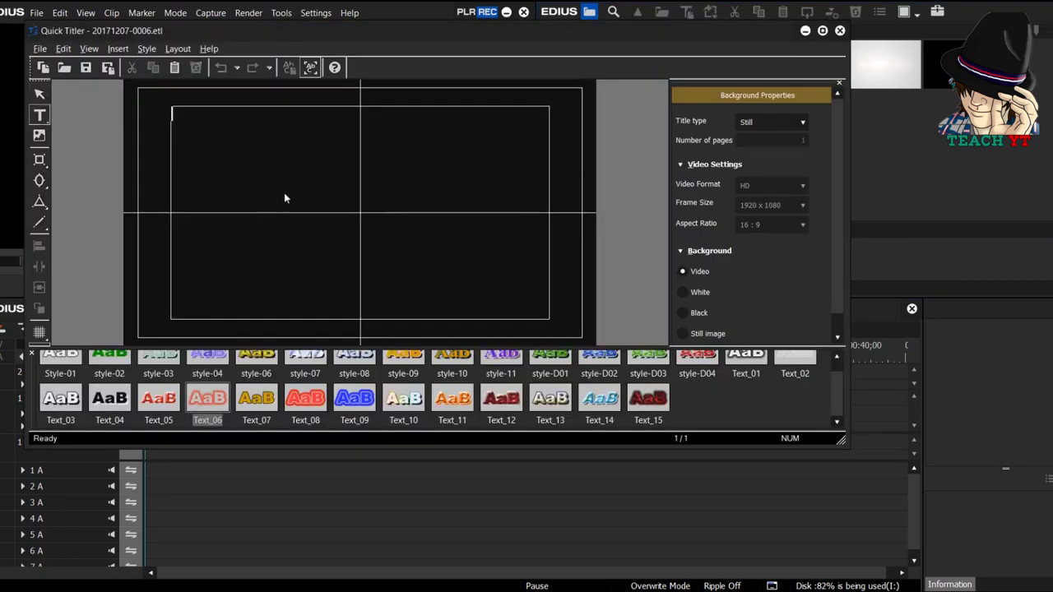
type("TEACH")
key("Escape")
type("YOU TE")
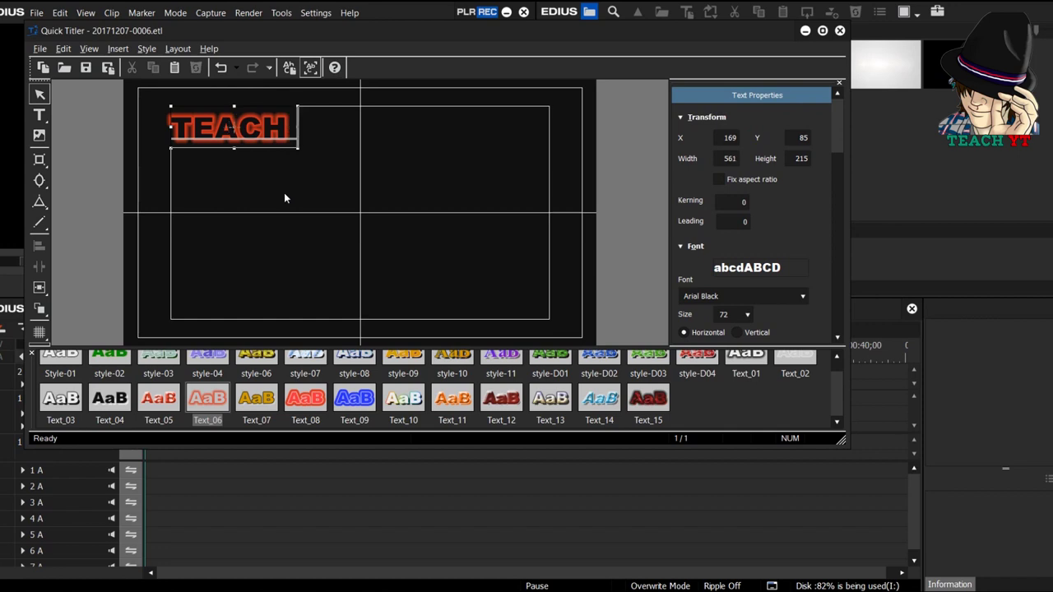
type("CH")
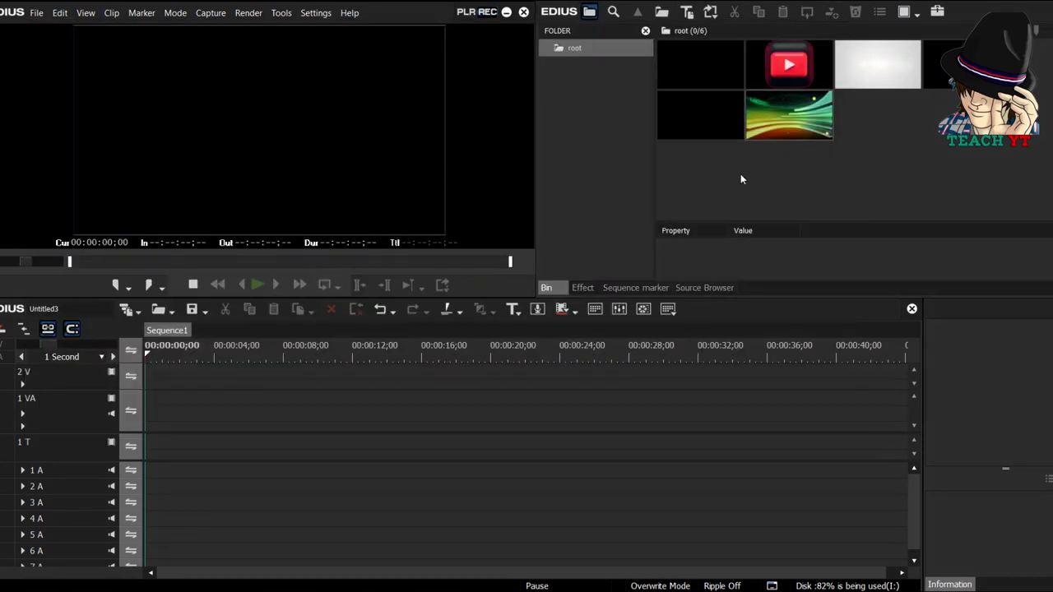
Create a QuickTitler clip in the bin reading "TEACH YOU TECH" and move the text to the centre of the frame.
right_click(740, 179)
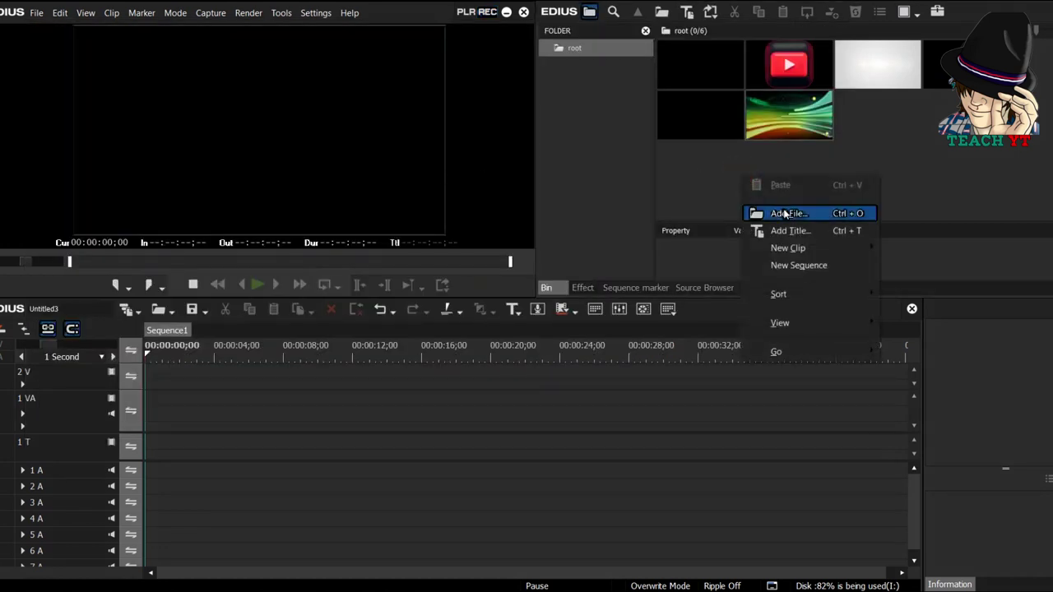
mouse_move(814, 248)
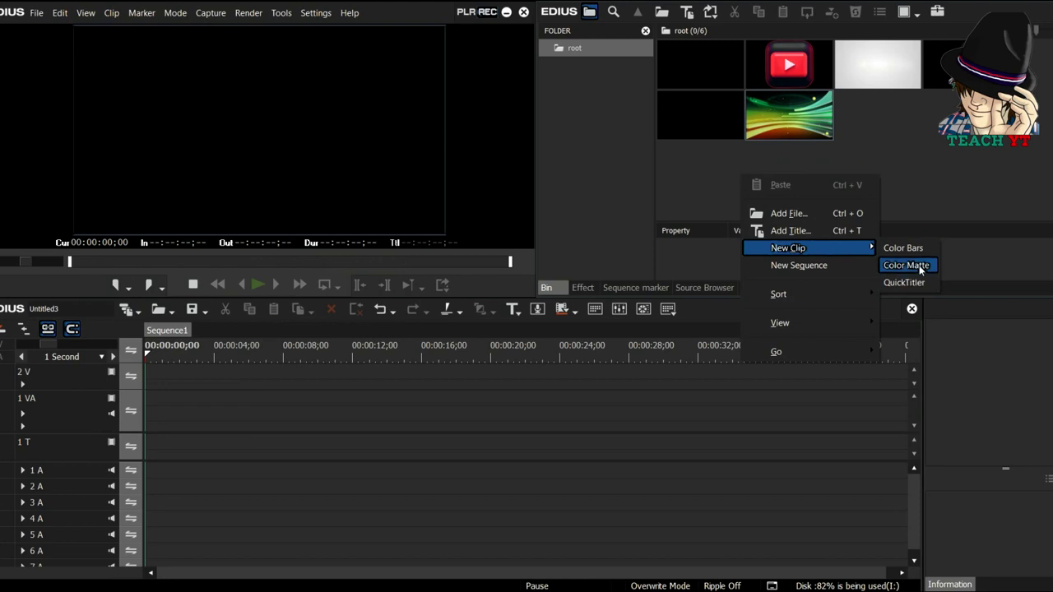
left_click(904, 282)
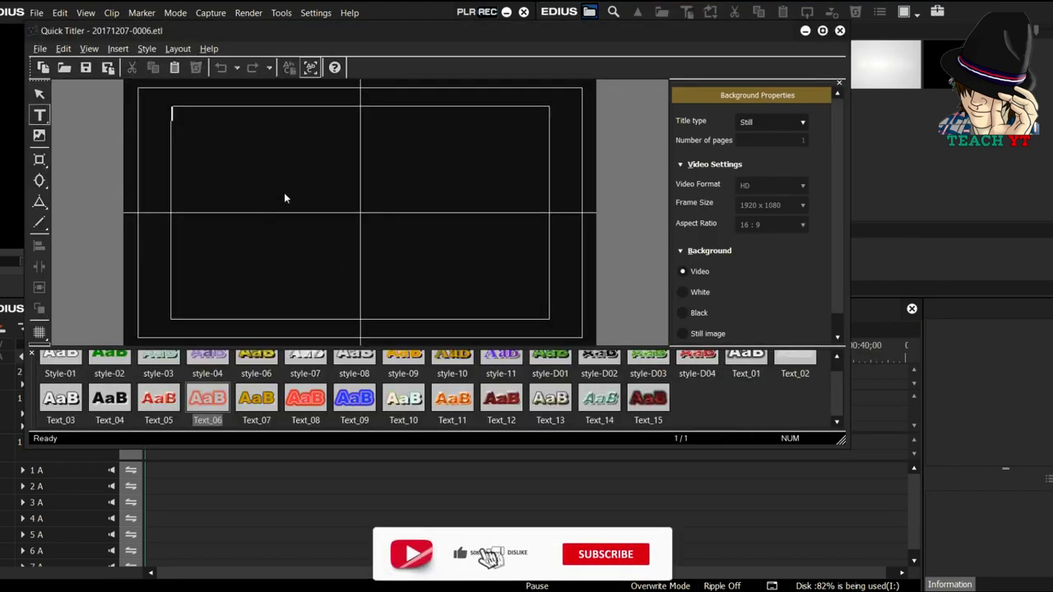
type("TEACH")
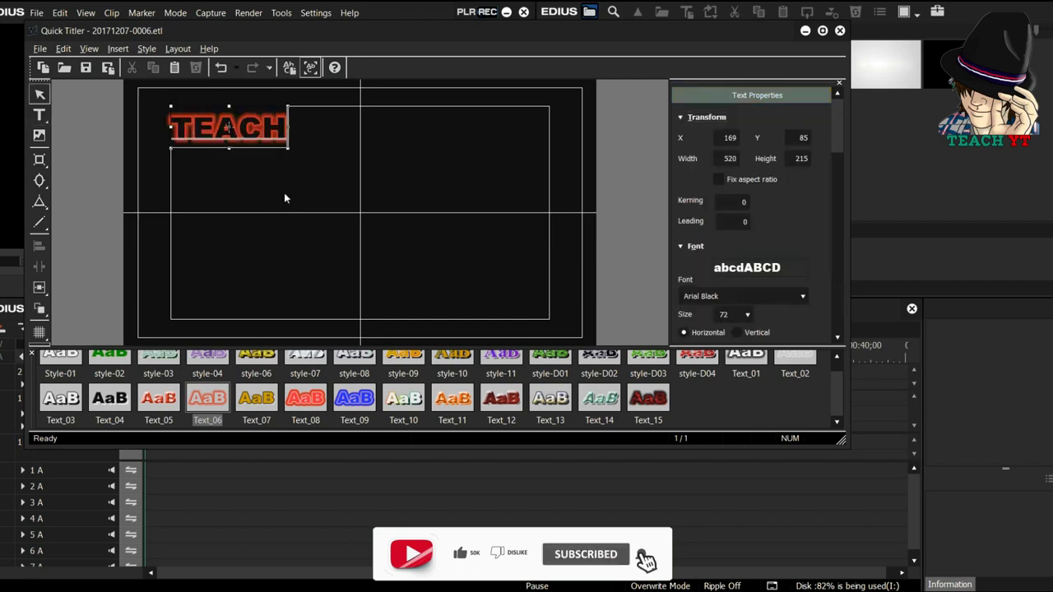
type(" YOU TECH")
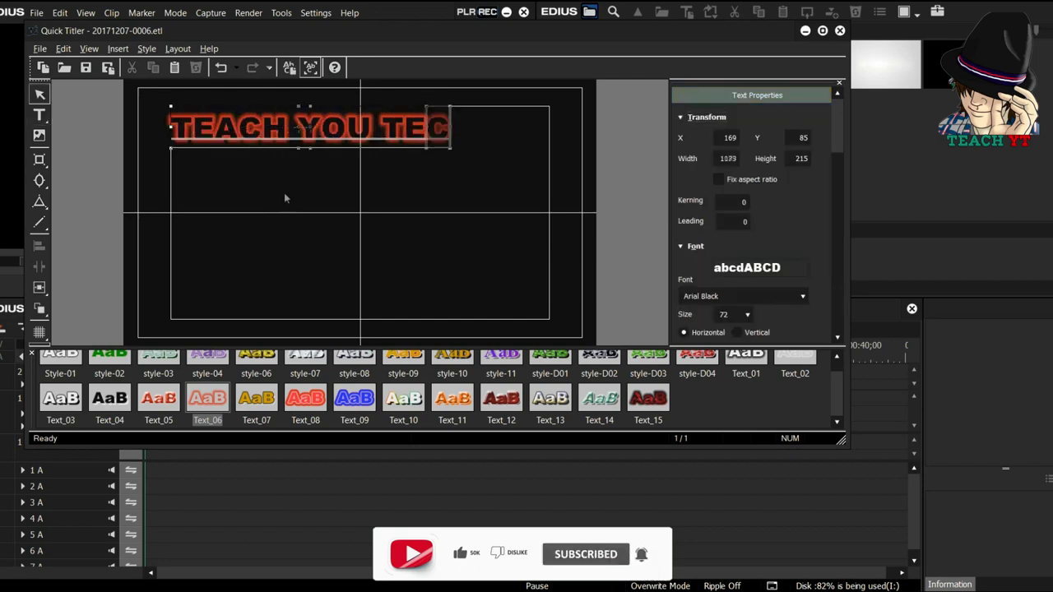
left_click(359, 251)
left_click_drag(337, 130, 374, 212)
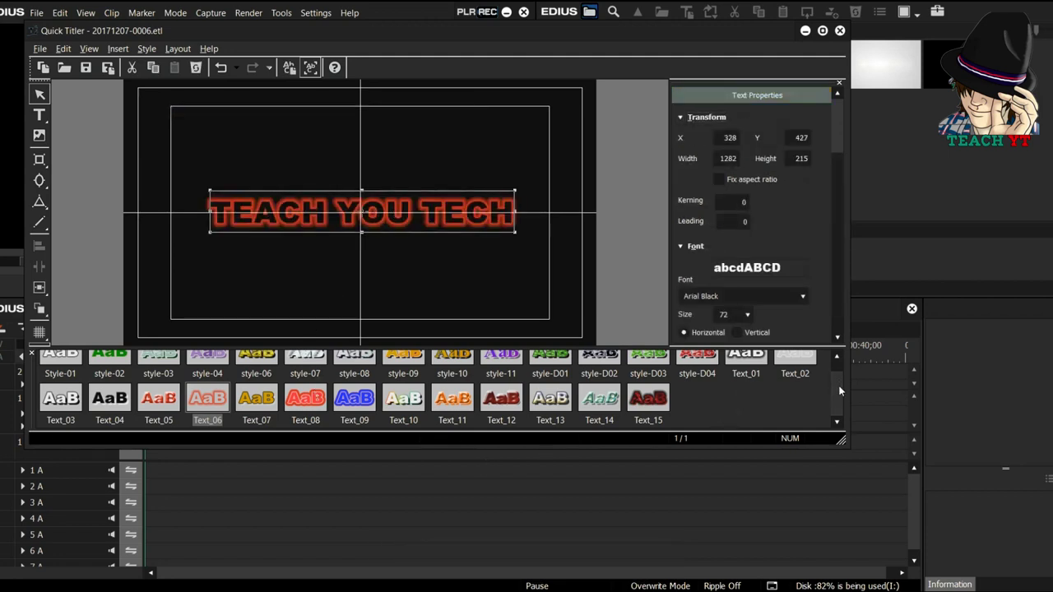
Try several preset styles on the title, including Text_07, Text_03, Text_12, Text_14, style-09 and Text_01, and return it to Text_06.
left_click(263, 401)
double_click(250, 401)
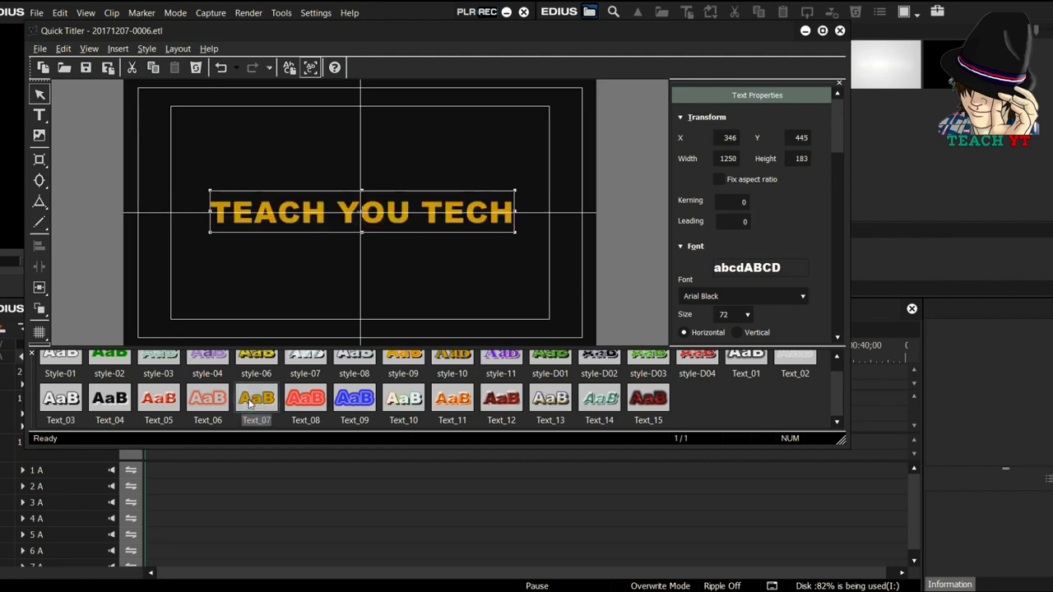
double_click(61, 398)
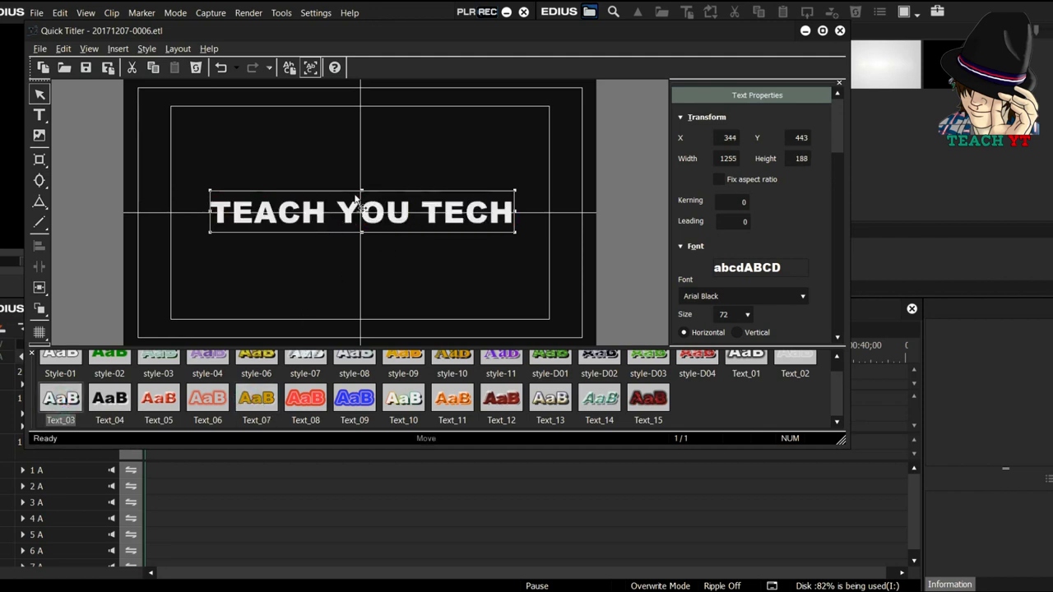
double_click(501, 398)
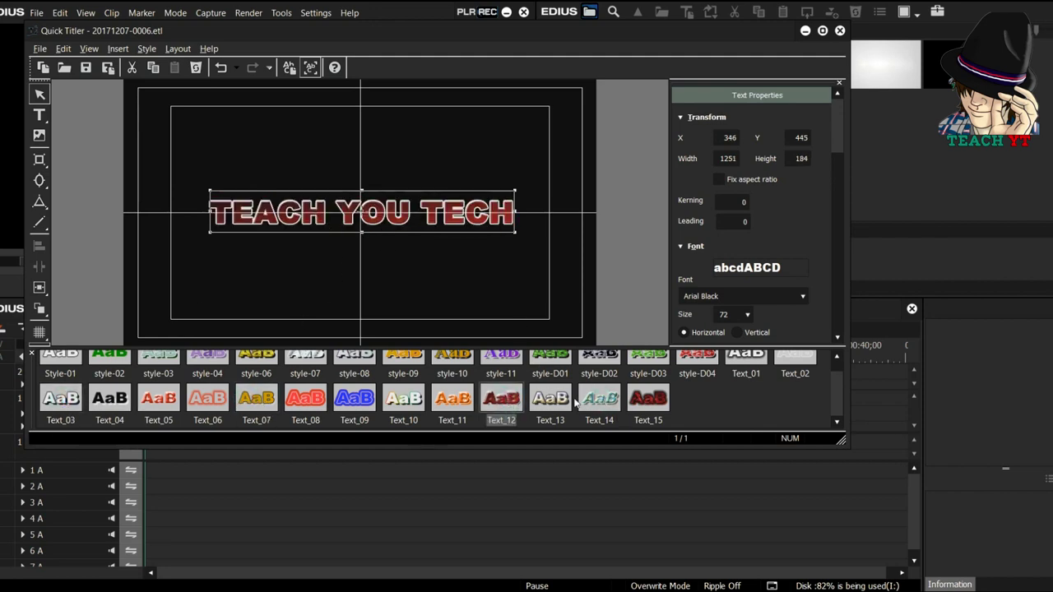
double_click(601, 400)
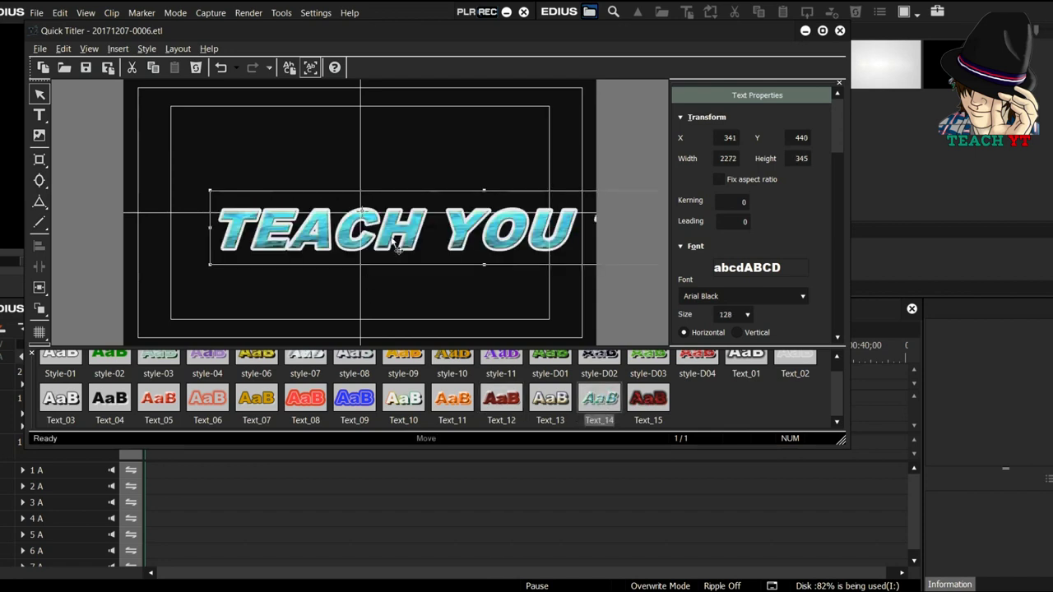
scroll(831, 386, "up", 1)
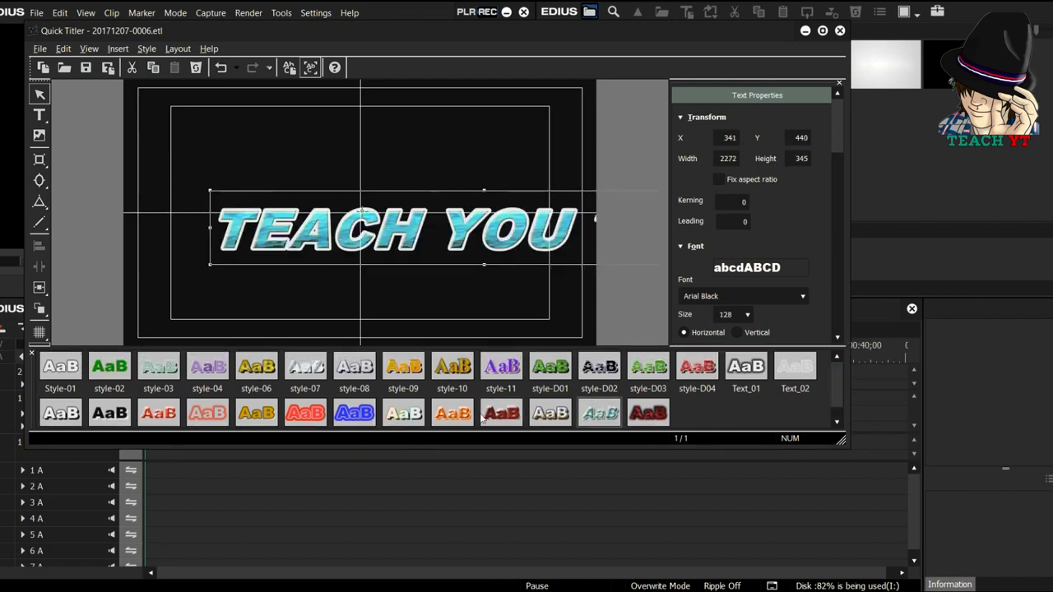
double_click(404, 374)
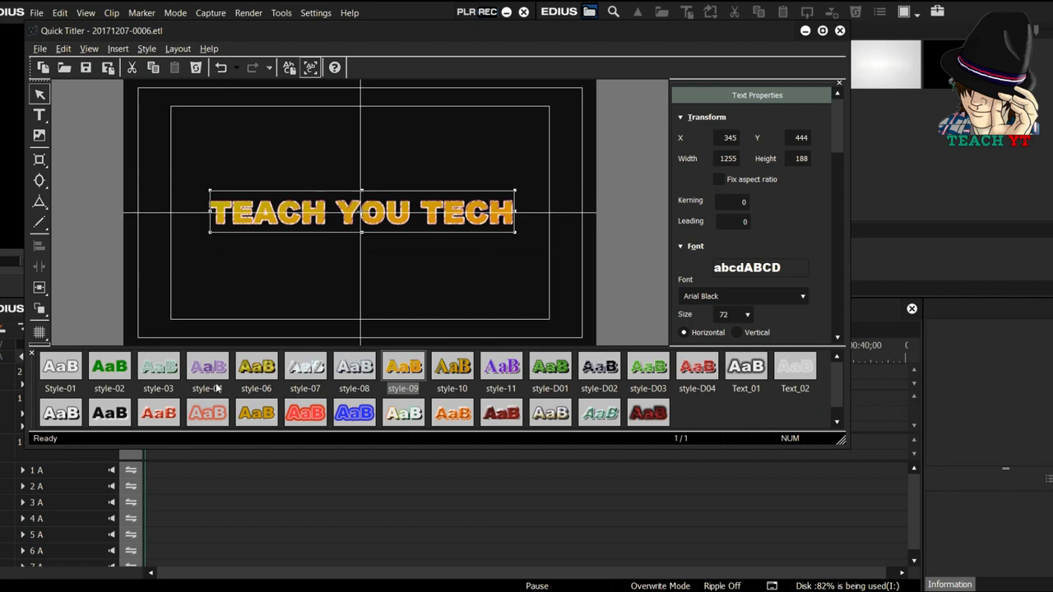
double_click(111, 371)
double_click(746, 370)
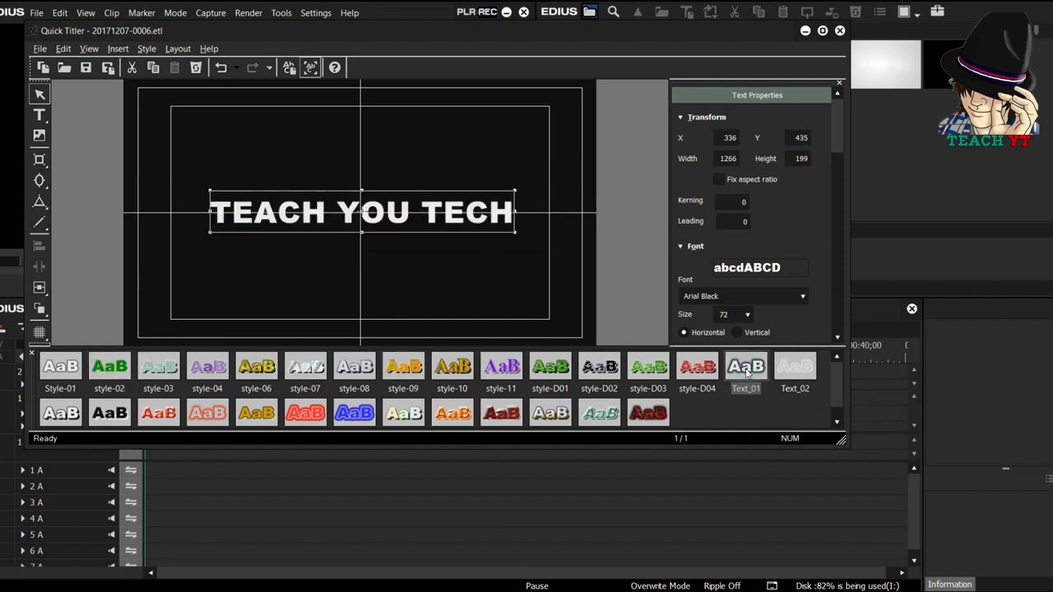
double_click(207, 413)
Check the title's edge colour settings and move the text down to the lower part of the frame.
left_click_drag(838, 131, 846, 224)
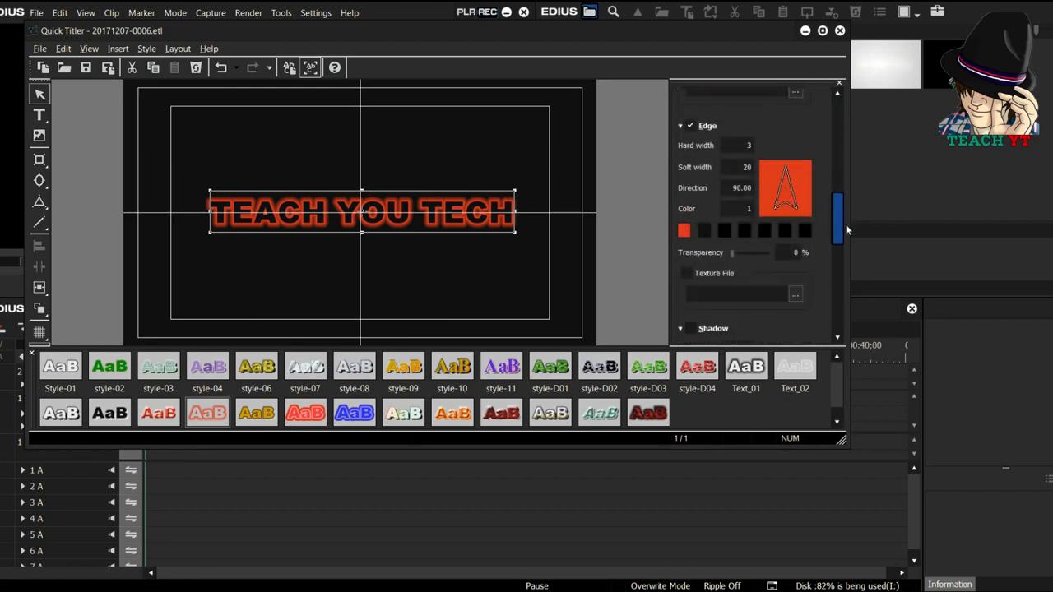
left_click_drag(743, 220, 721, 219)
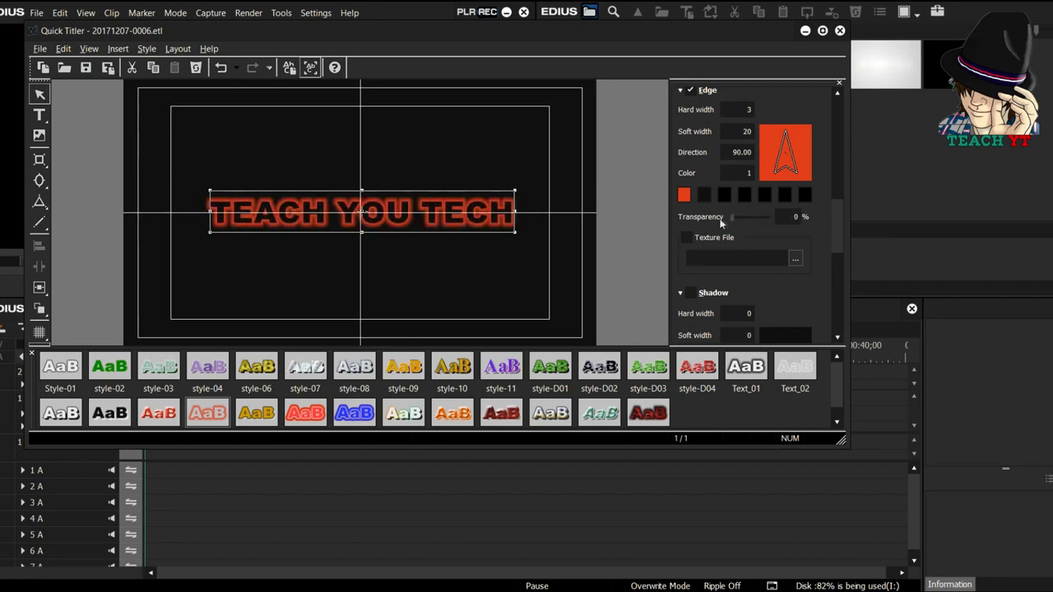
left_click(683, 195)
left_click_drag(377, 117, 696, 109)
left_click_drag(644, 158, 622, 248)
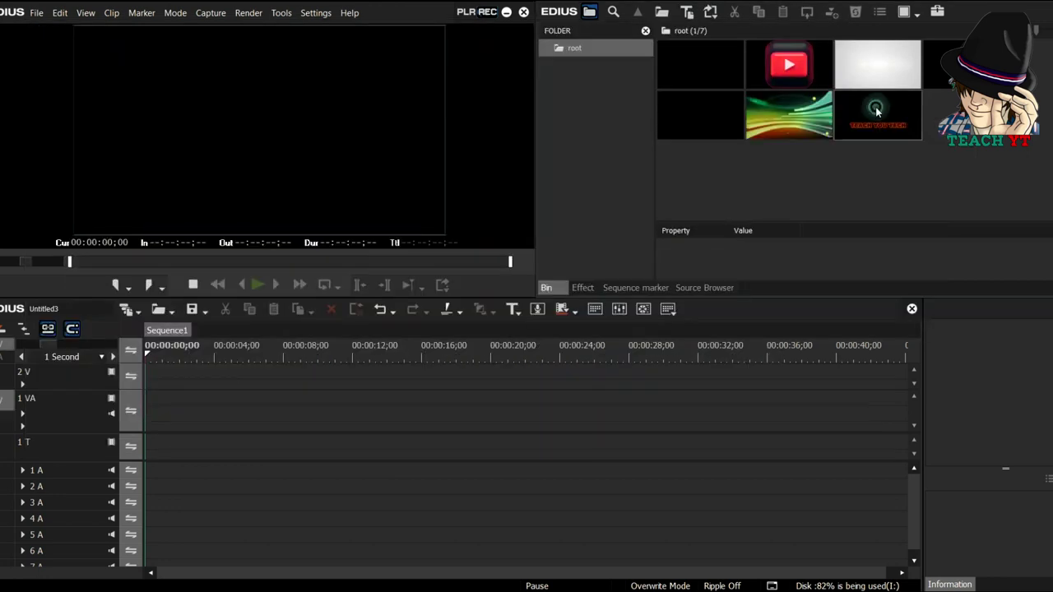
Place the title clip at the start of track 2 V and move the playhead to 00:00:02;03.
left_click_drag(876, 111, 181, 362)
left_click(176, 355)
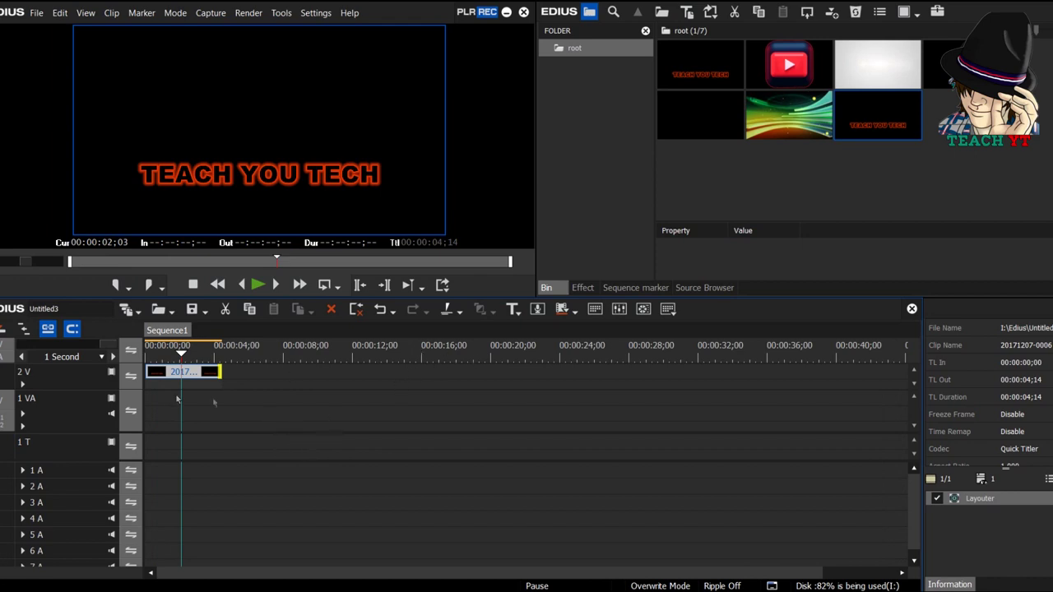
left_click(171, 355)
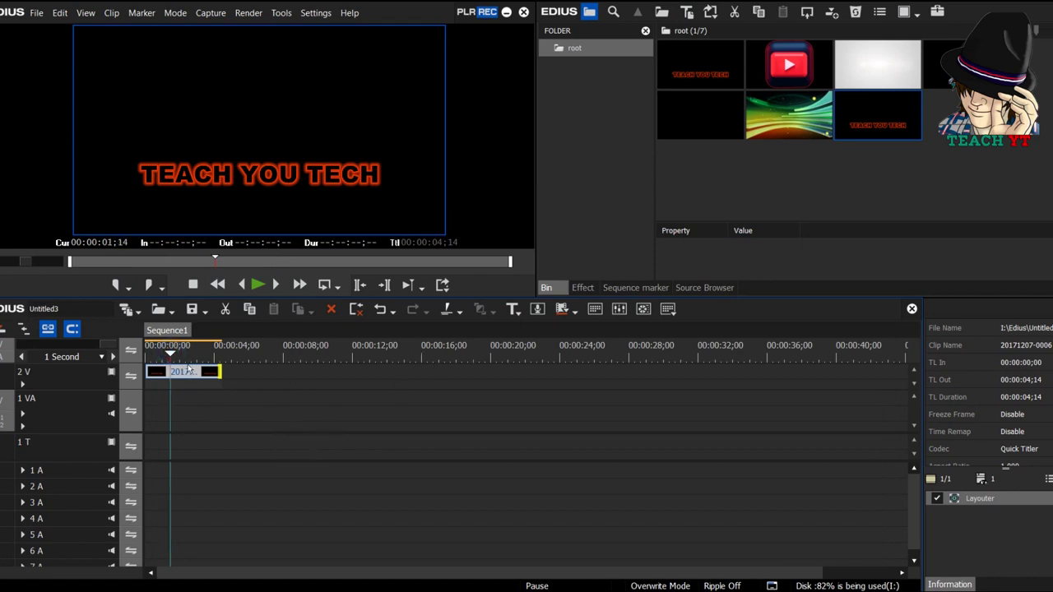
left_click(183, 357)
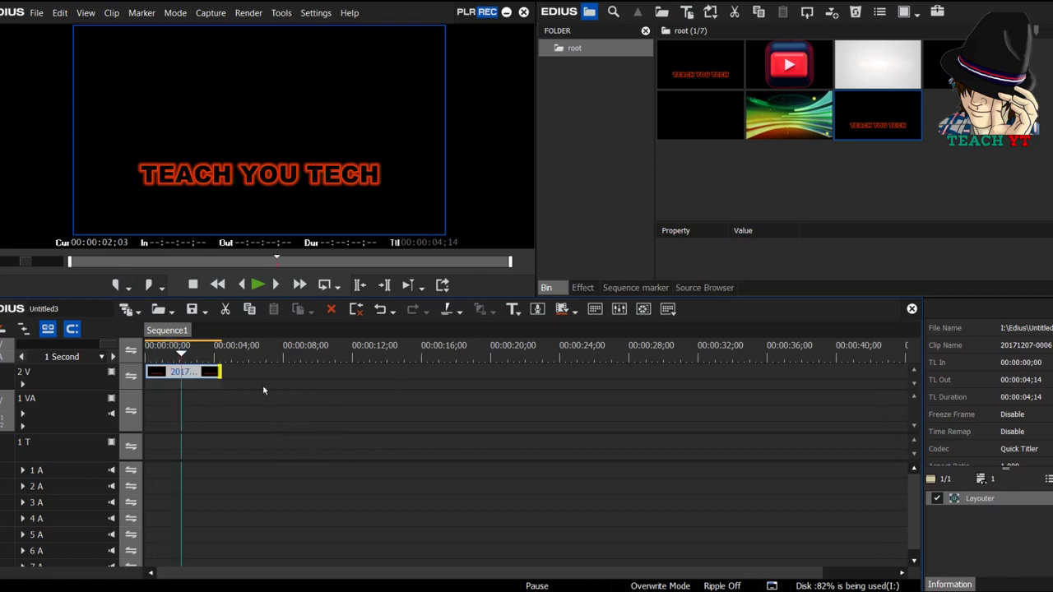
Apply the Mask video filter to the title clip on track 2 V and open the filter's settings.
left_click(583, 288)
left_click_drag(673, 203, 697, 48)
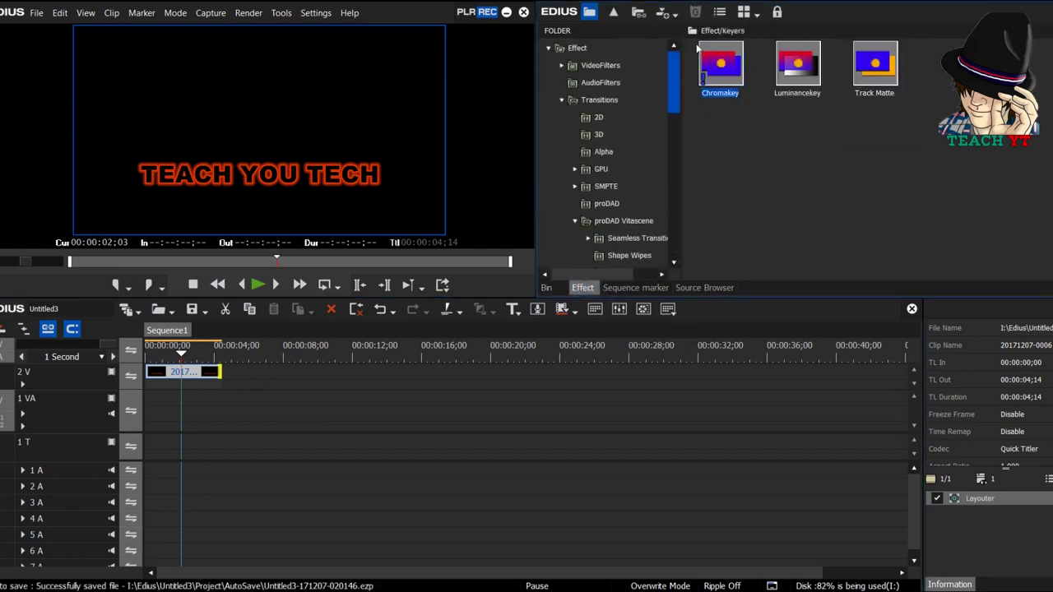
left_click(563, 100)
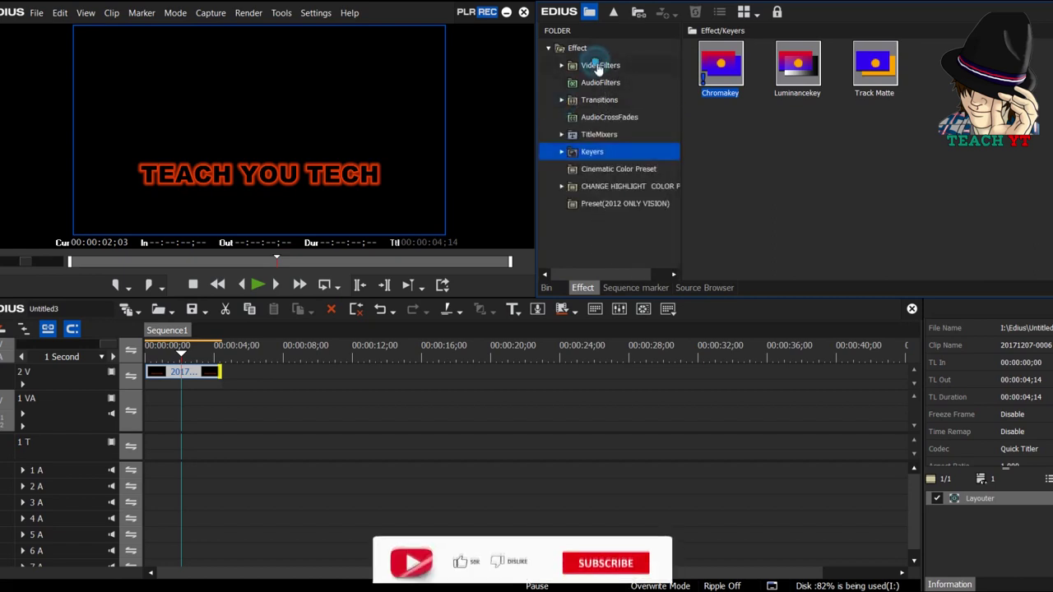
left_click(598, 68)
left_click(599, 100)
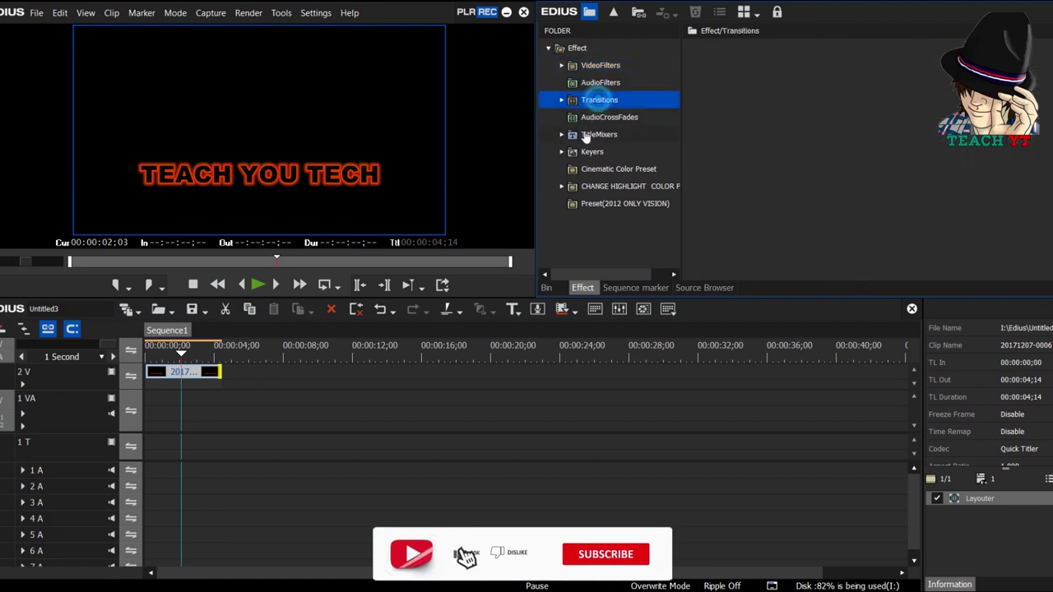
left_click(562, 100)
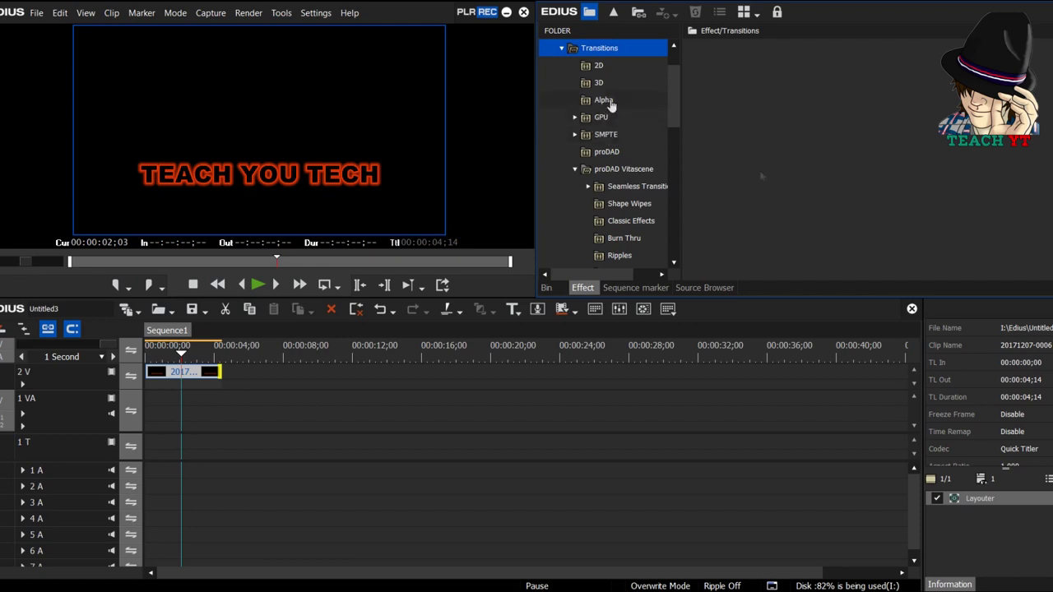
scroll(674, 103, "up", 1)
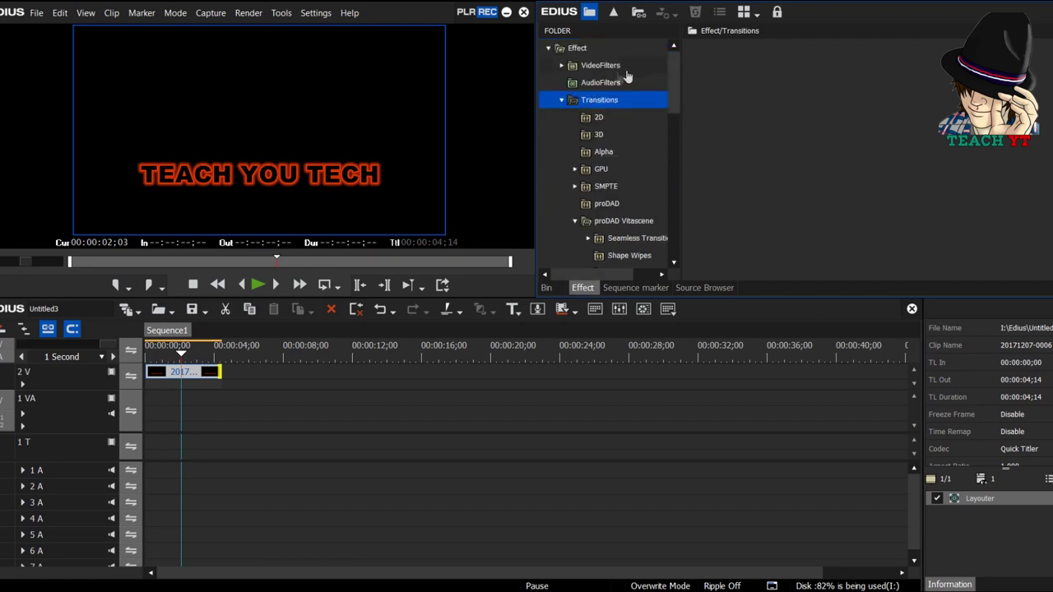
left_click(599, 66)
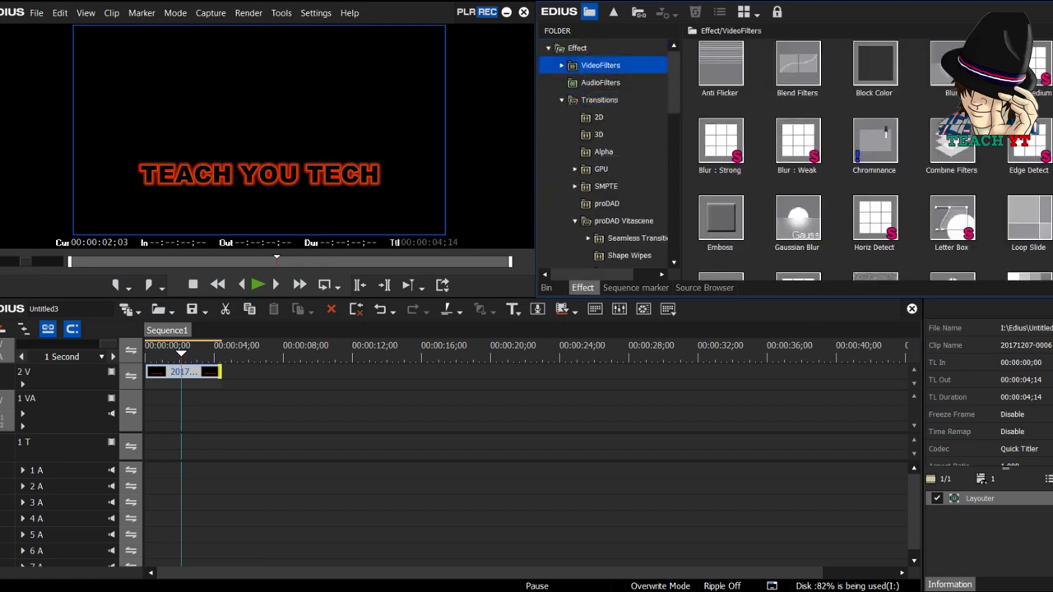
scroll(1011, 178, "down", 2)
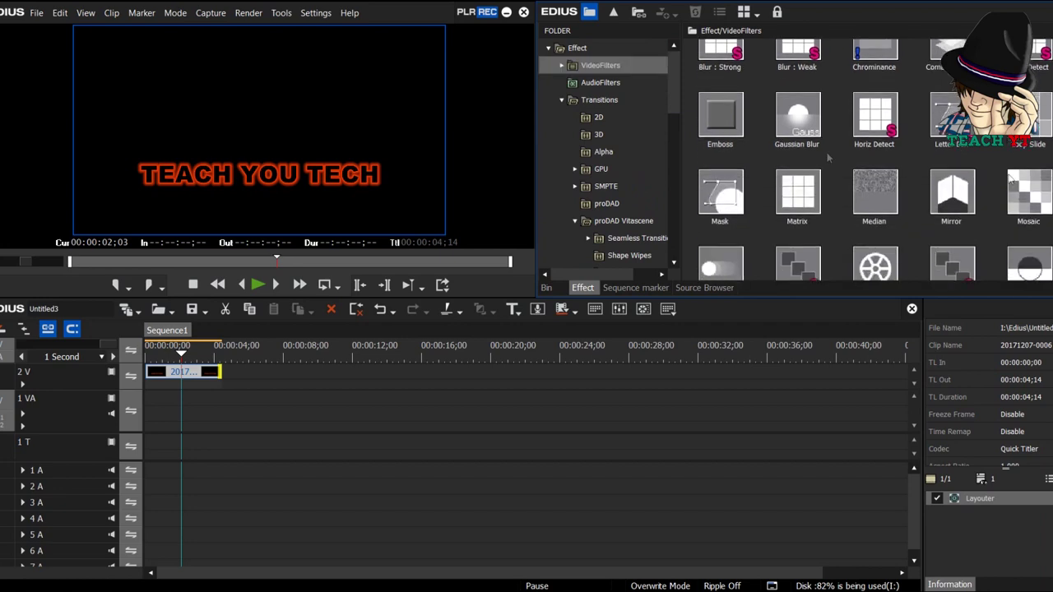
left_click(718, 199)
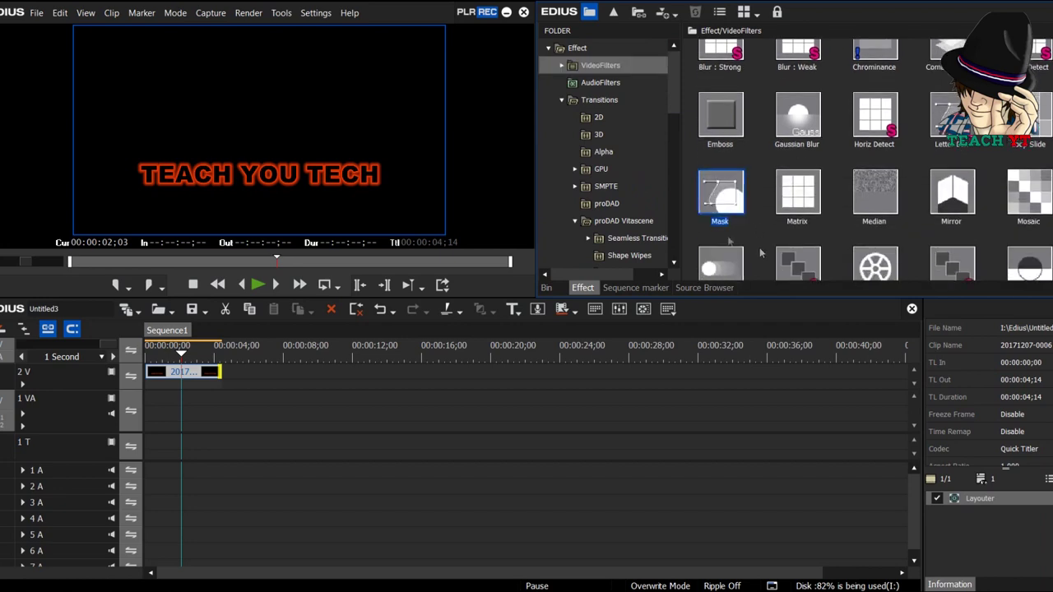
left_click_drag(720, 191, 182, 375)
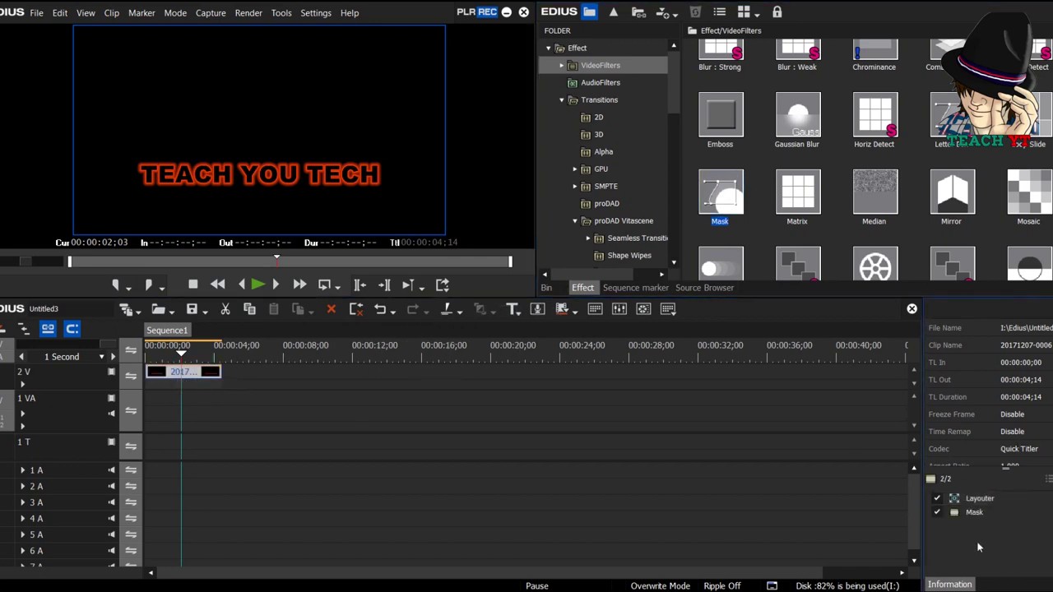
double_click(975, 513)
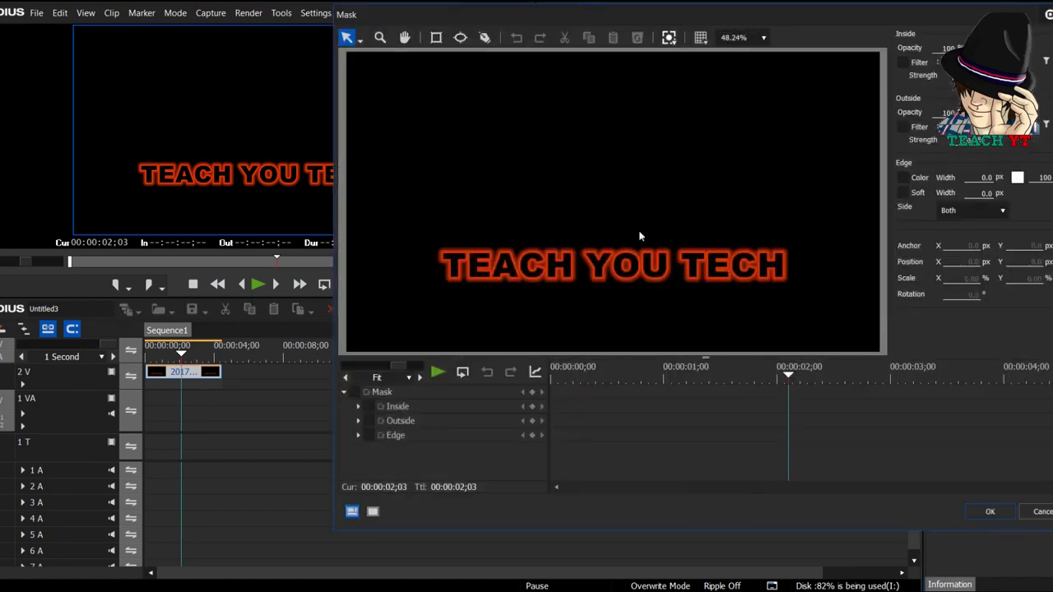
Enable keyframing for the Mask parameters and set the mask time to 00:00:00;00.
left_click_drag(716, 29, 515, 37)
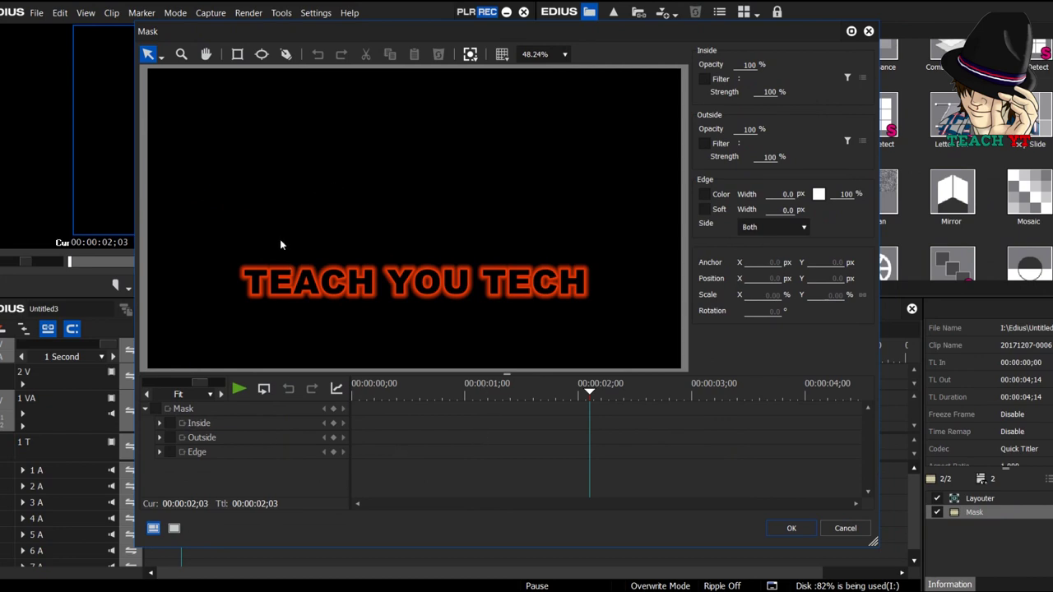
left_click(157, 410)
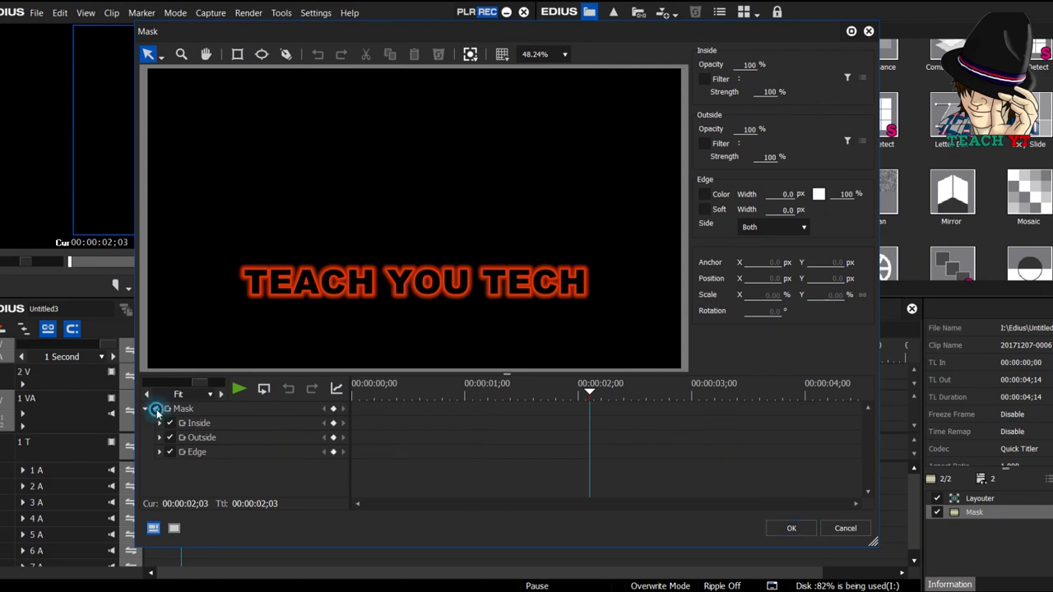
left_click_drag(395, 394, 352, 395)
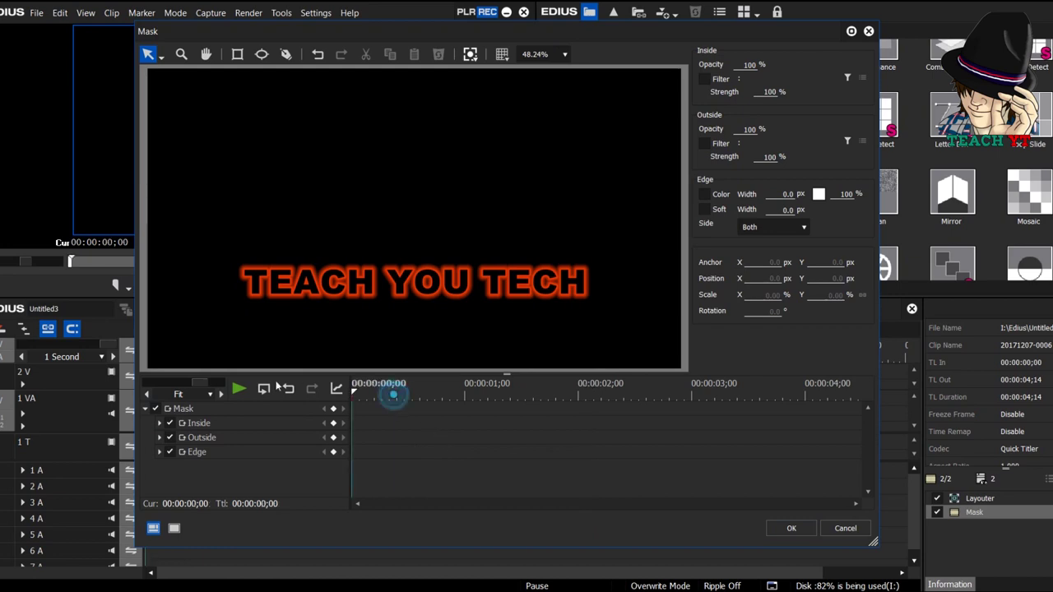
Draw a tall rectangular mask, enlarge it to about 149% to span the frame's full height, and position it at about X -88, Y -11.
left_click(238, 55)
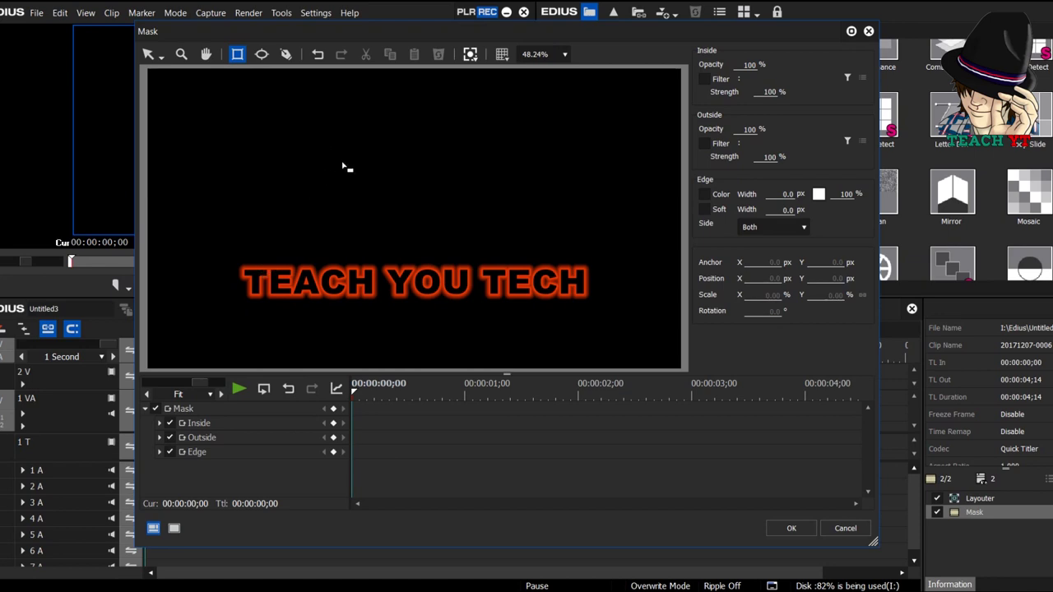
left_click_drag(434, 99, 406, 128)
left_click_drag(406, 216, 395, 386)
left_click_drag(398, 517, 383, 517)
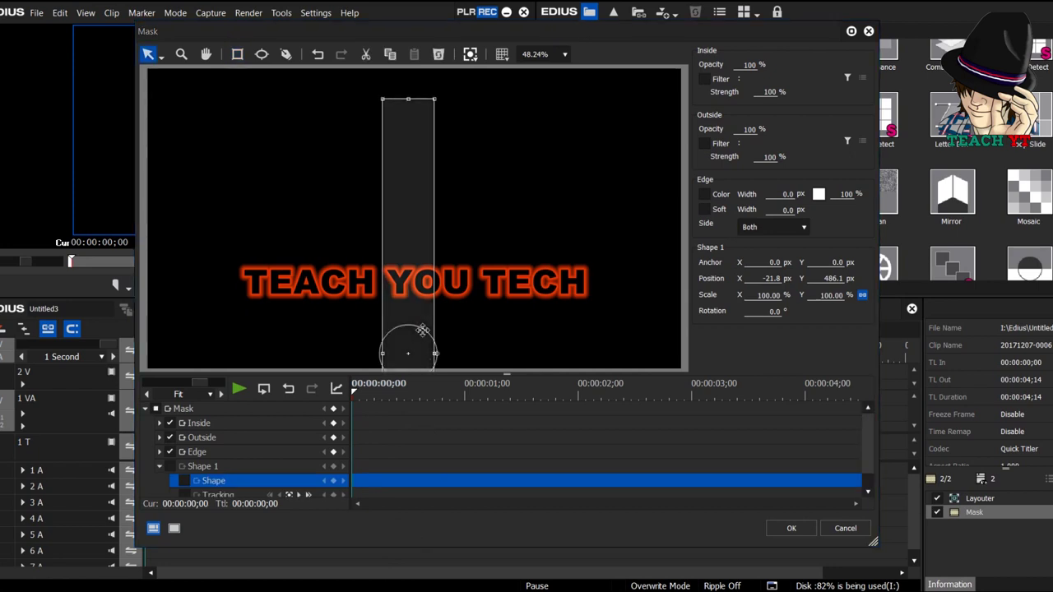
left_click_drag(416, 245, 412, 411)
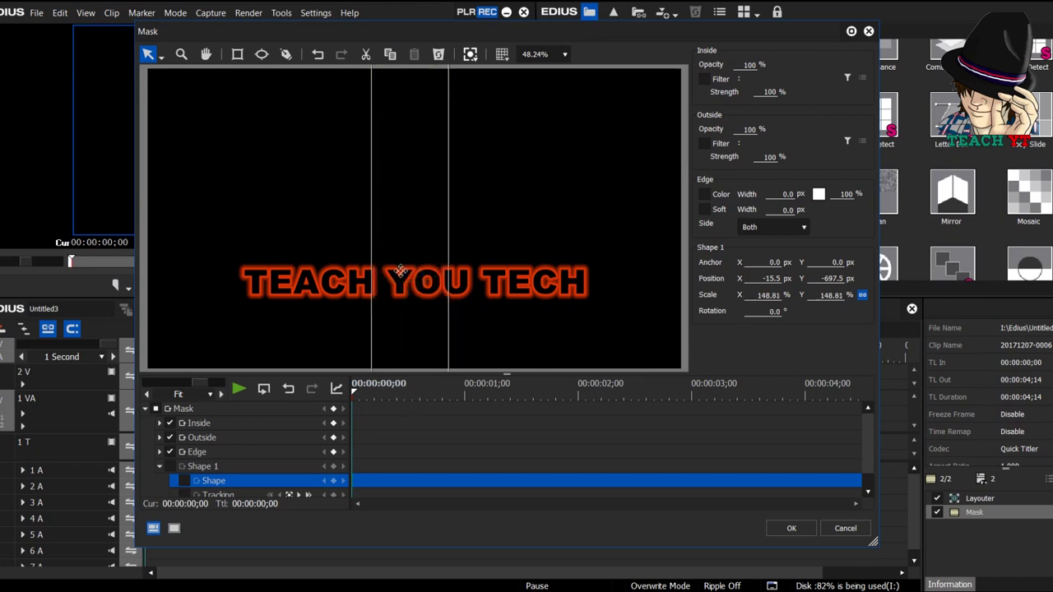
left_click_drag(423, 122, 374, 255)
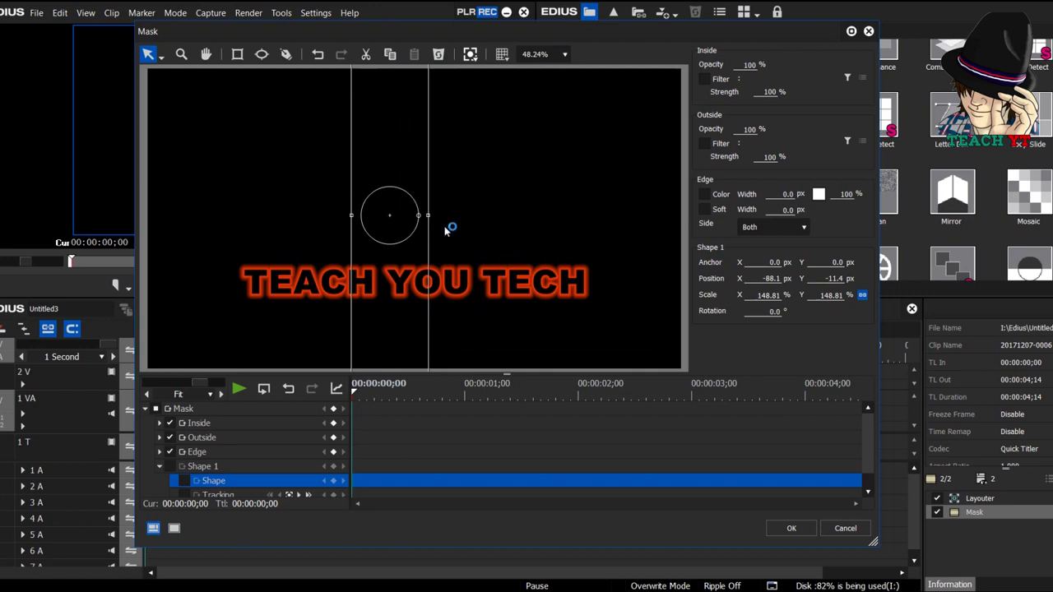
Unlink the mask shape's proportions and narrow it to about 47% horizontally, with a vertical scale of about 153%.
mouse_move(429, 217)
left_mouse_down()
mouse_move(439, 221)
mouse_move(417, 224)
mouse_move(456, 234)
mouse_move(431, 218)
left_mouse_up()
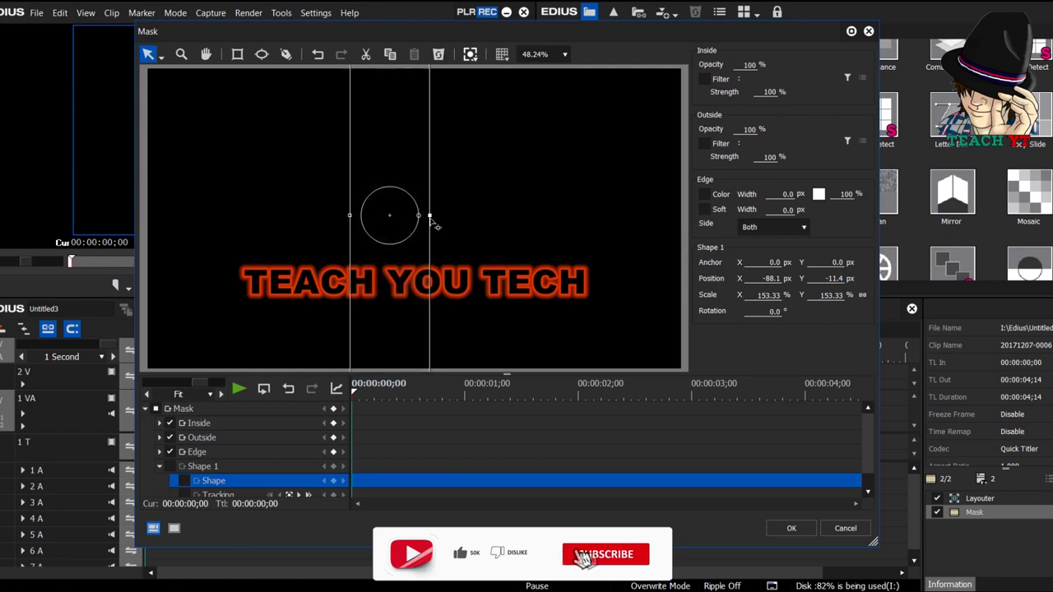
left_click_drag(430, 217, 396, 222)
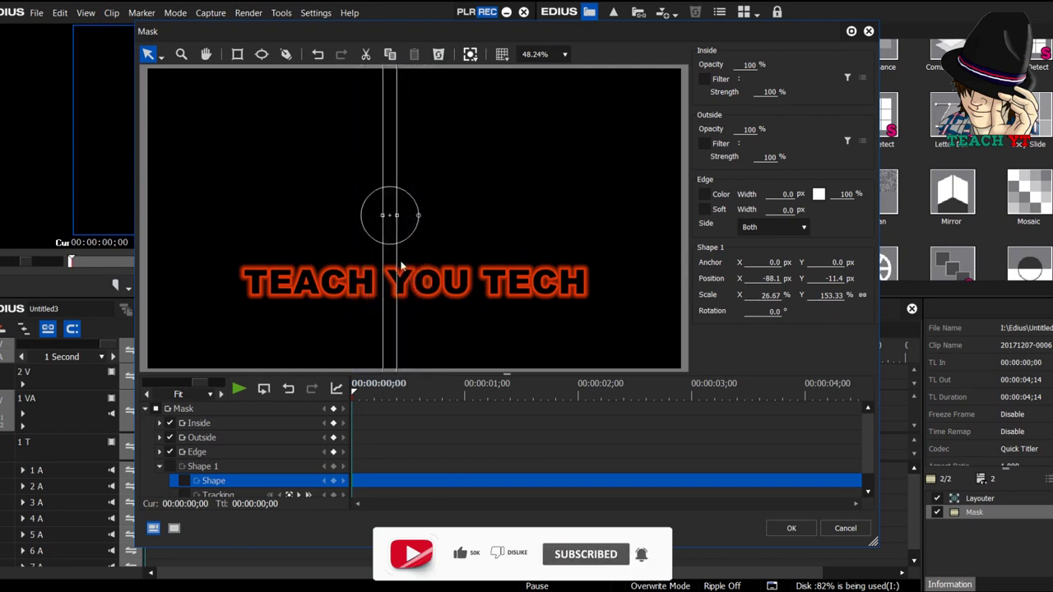
left_click(427, 218)
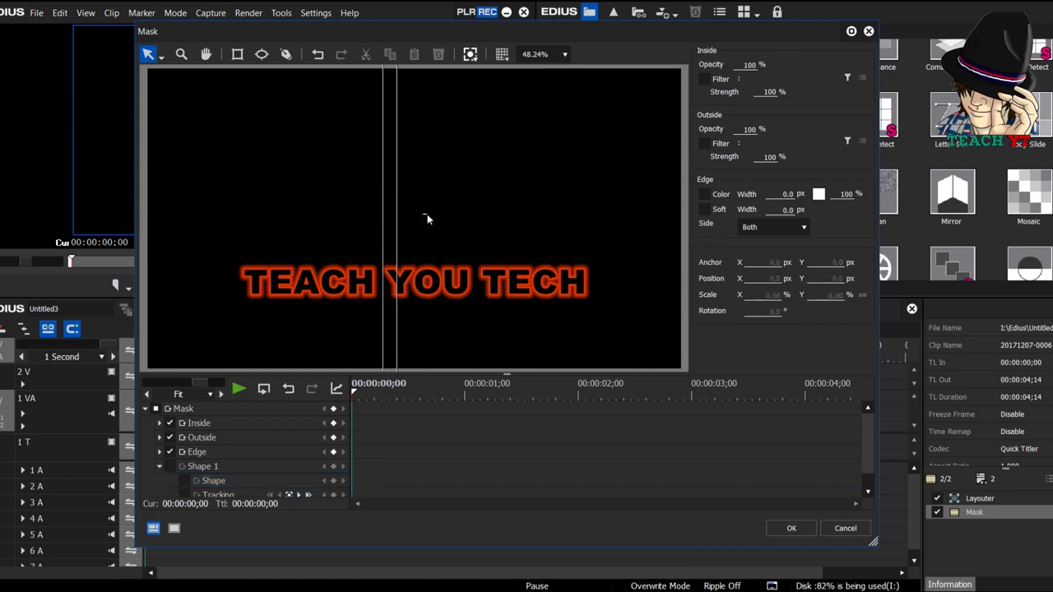
left_click(393, 223)
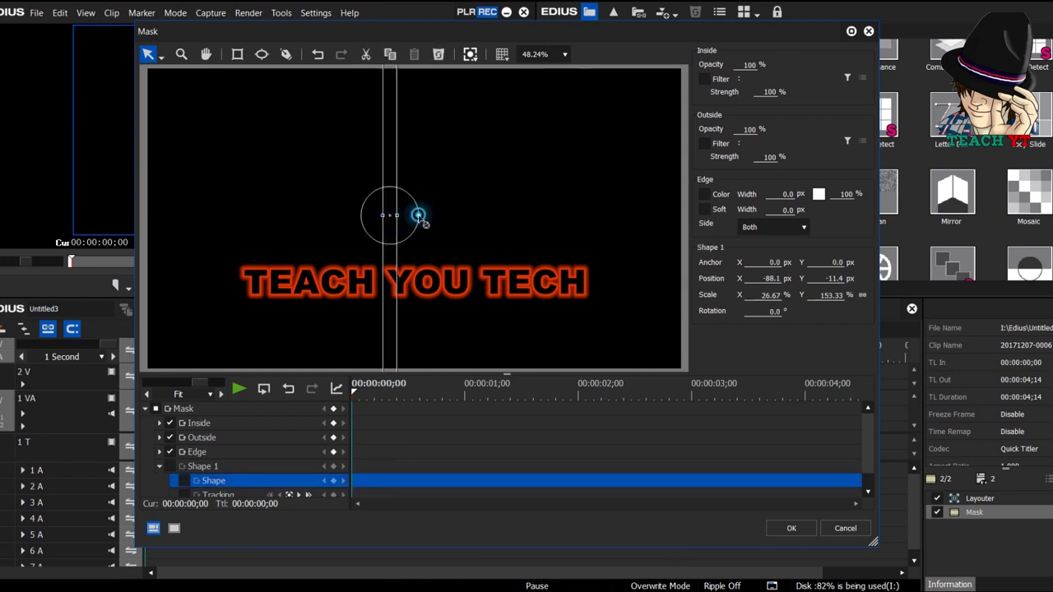
left_click_drag(428, 217, 403, 219)
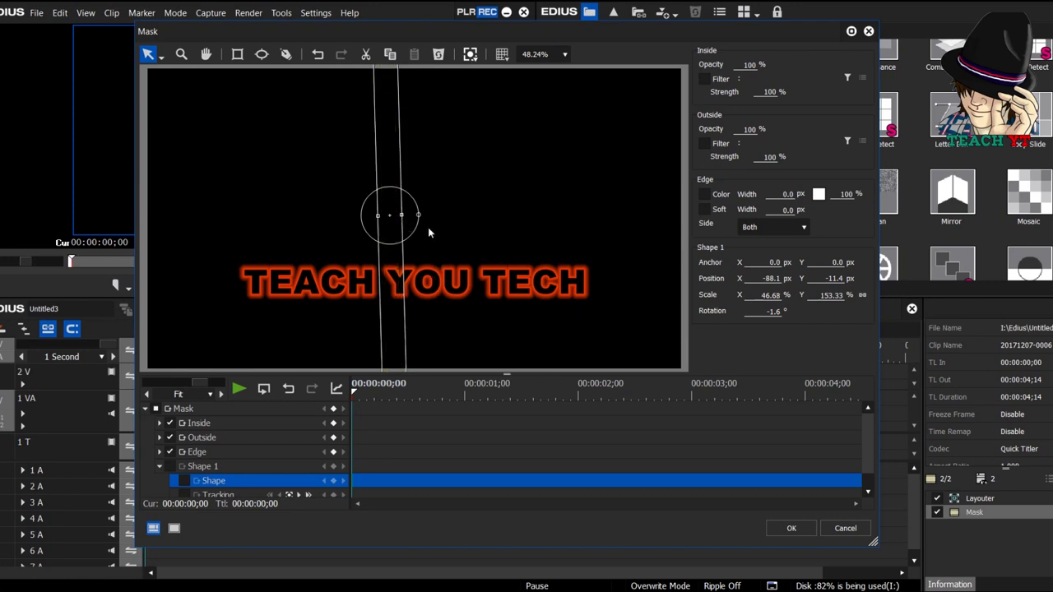
Rotate the mask strip to about -17.4° and move it over the word TEACH, at about X -335, Y 78.
left_click_drag(418, 216, 421, 207)
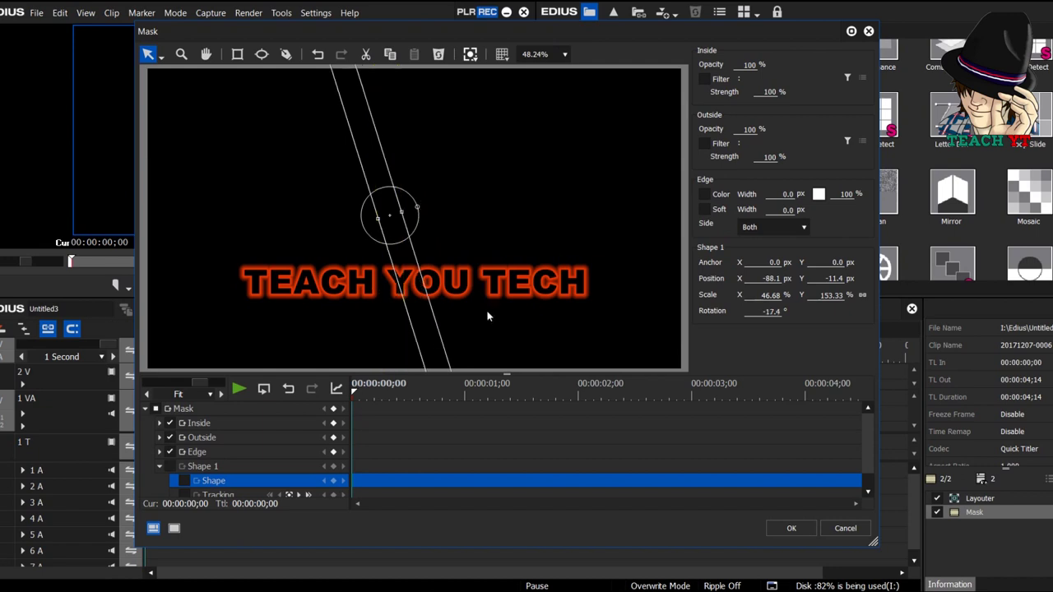
left_click_drag(400, 233, 336, 260)
left_click_drag(397, 41, 604, 64)
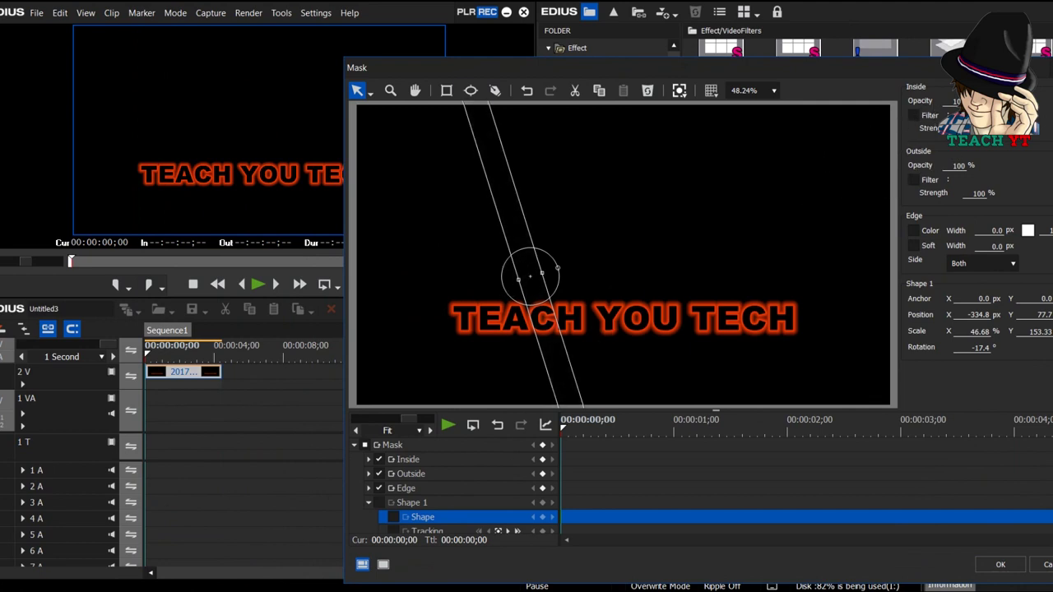
Enable the filter for the inside of the mask and choose Soft Focus from the video filters.
left_click(913, 116)
left_click(1043, 116)
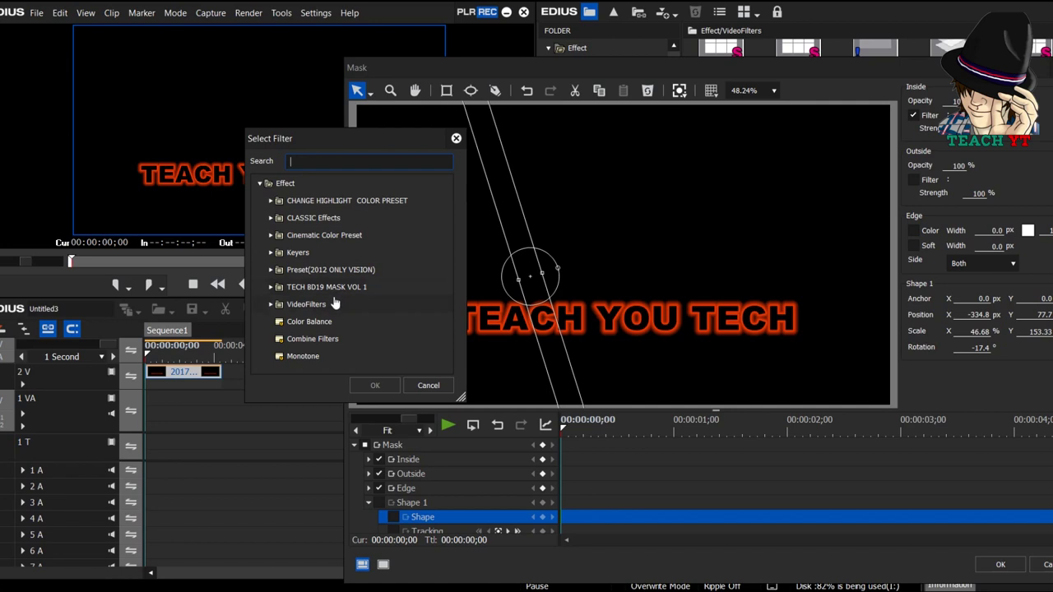
left_click(306, 306)
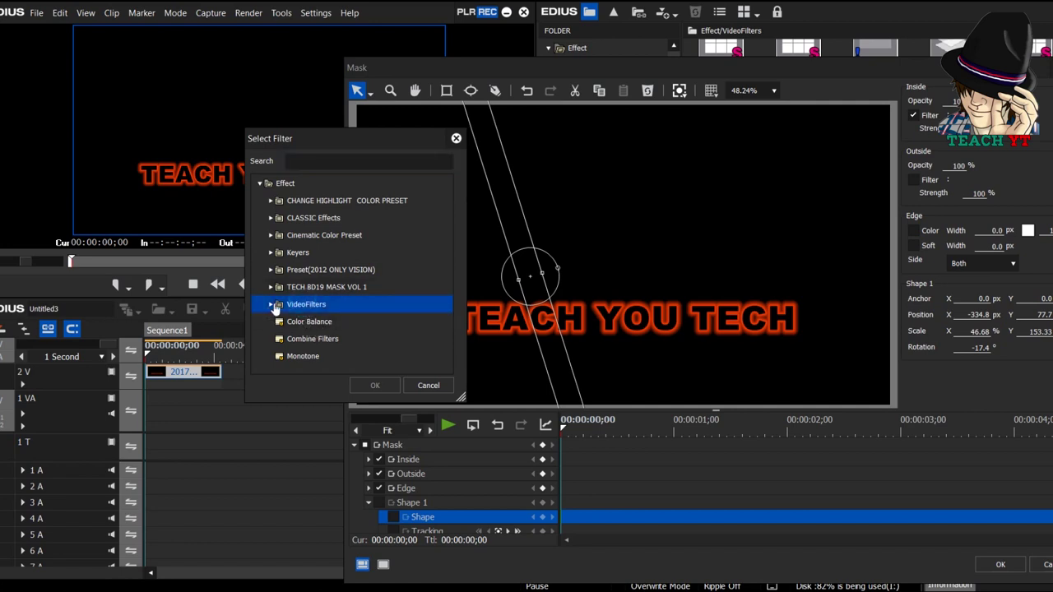
left_click(342, 339)
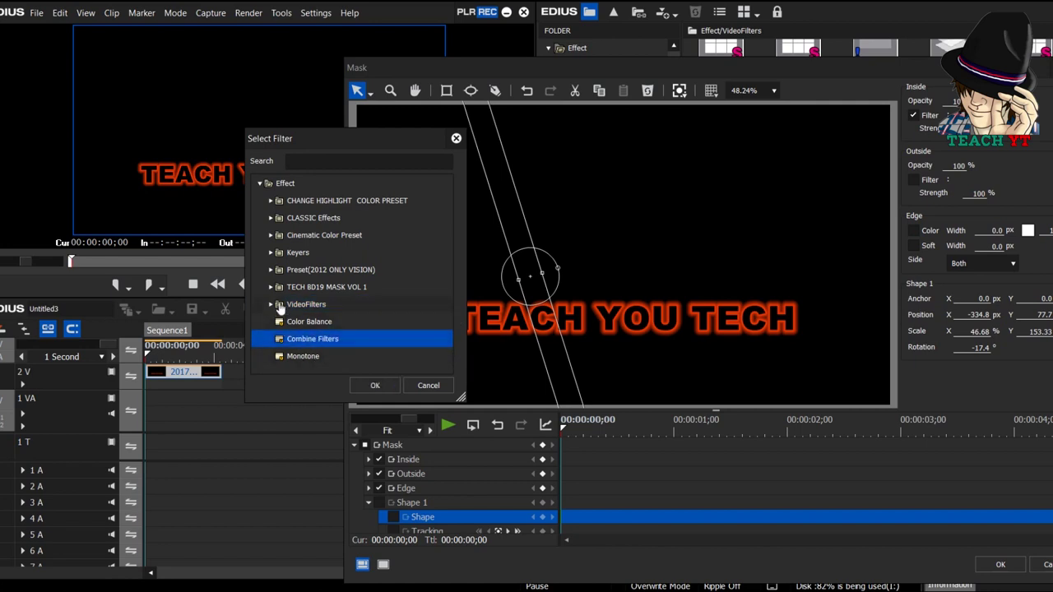
left_click(274, 305)
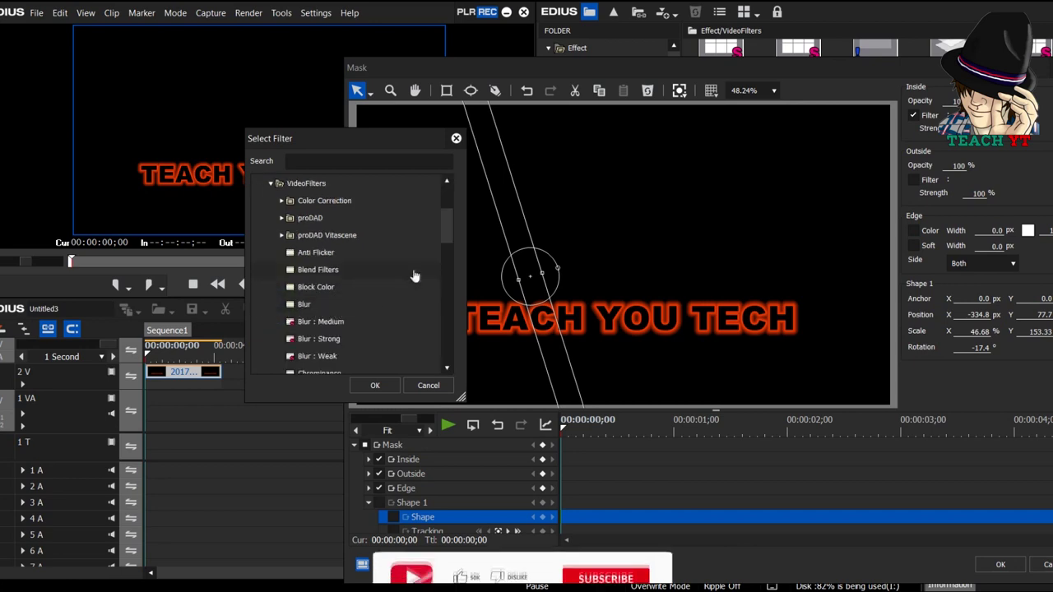
key("s")
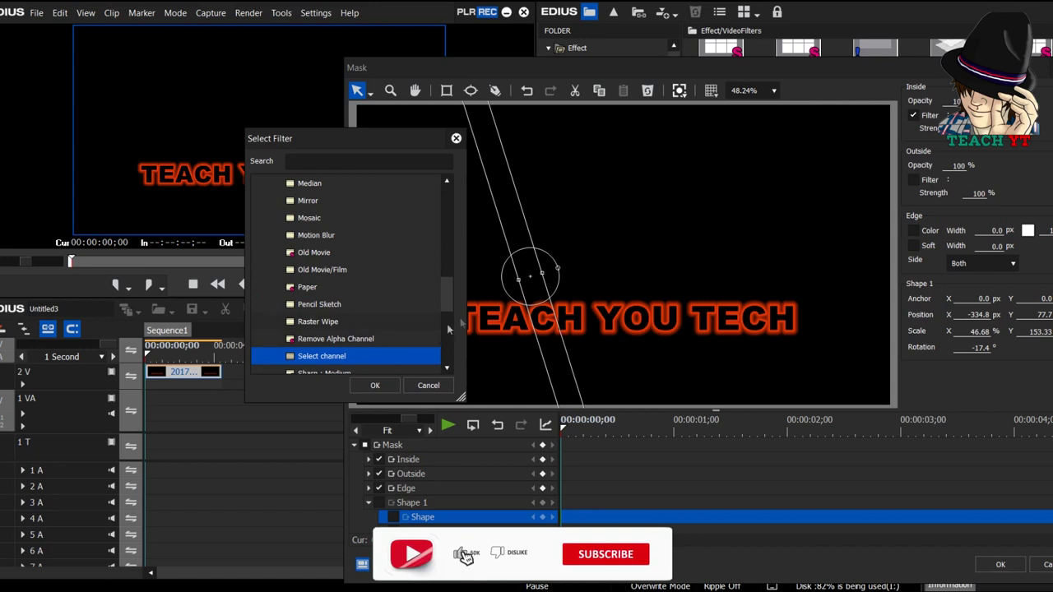
left_click_drag(448, 295, 452, 321)
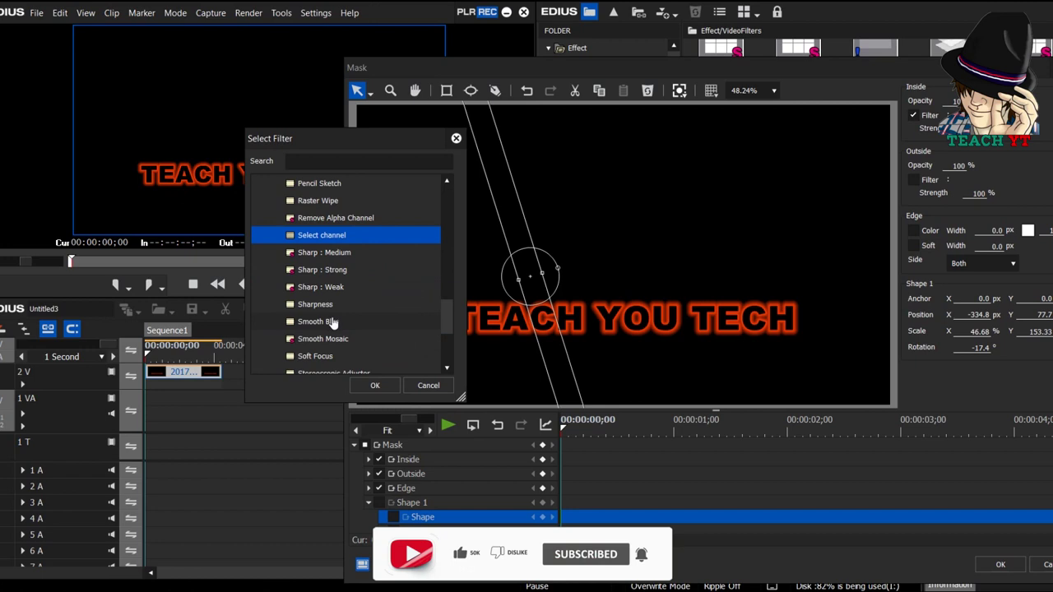
left_click(314, 358)
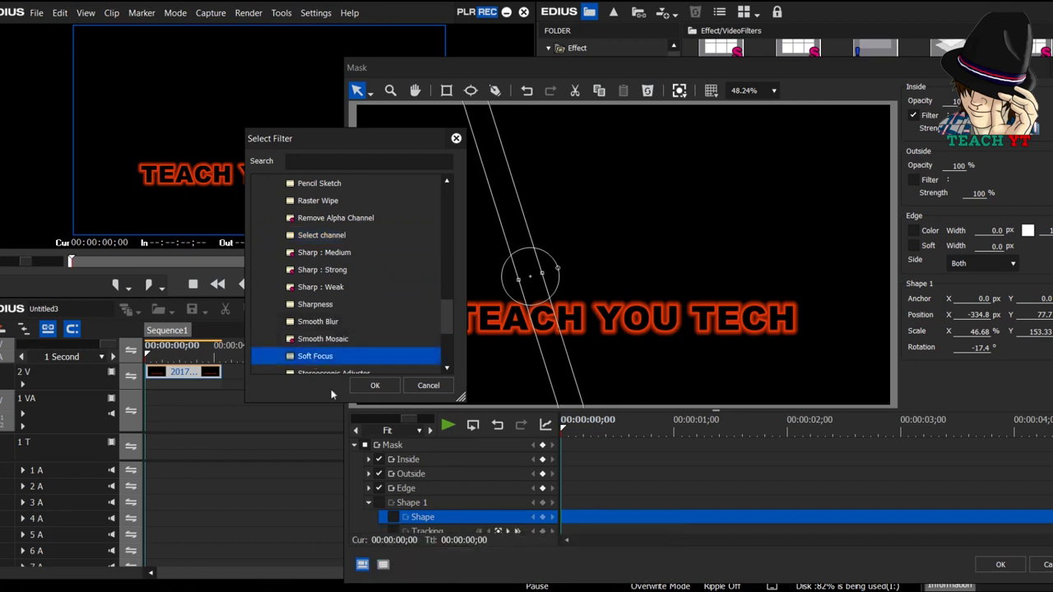
left_click(375, 385)
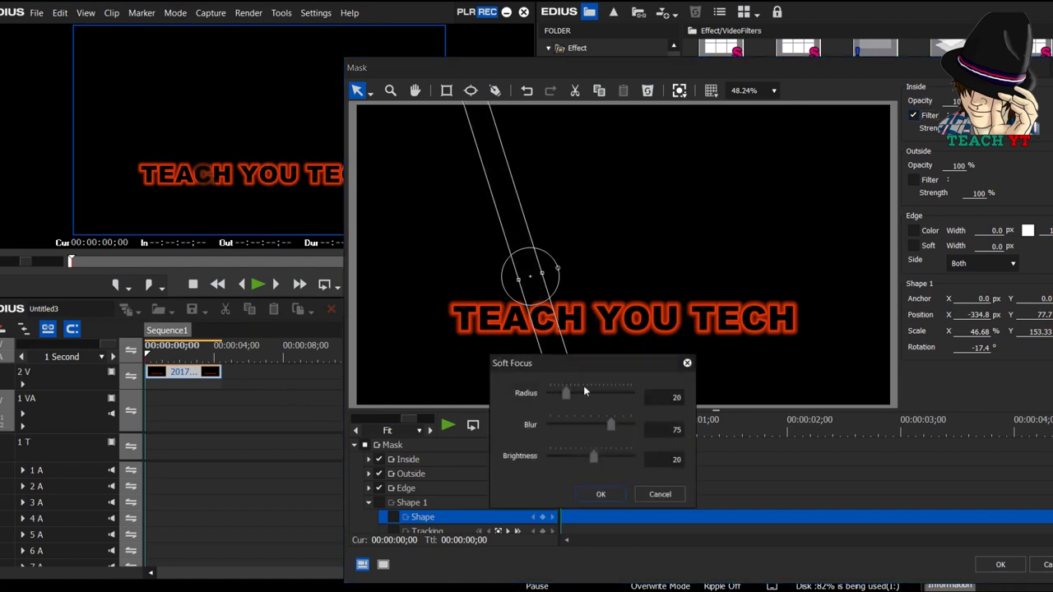
Set the Soft Focus radius to 30 and brightness to 98, and move the mask strip over the title's first letter.
left_click_drag(575, 373, 812, 249)
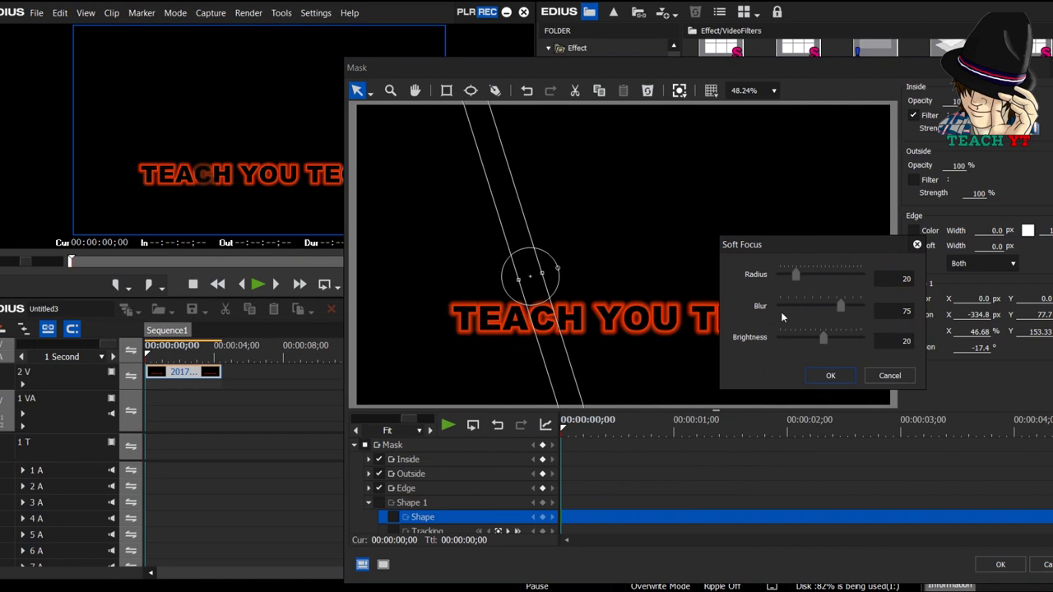
left_click_drag(796, 276, 807, 282)
left_click_drag(821, 337, 823, 337)
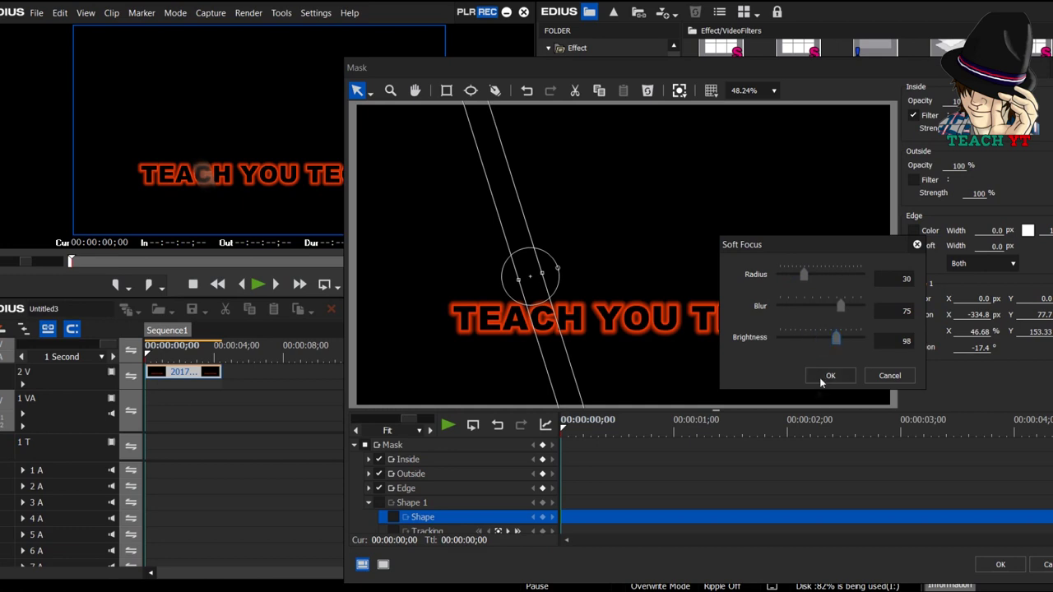
left_click(825, 375)
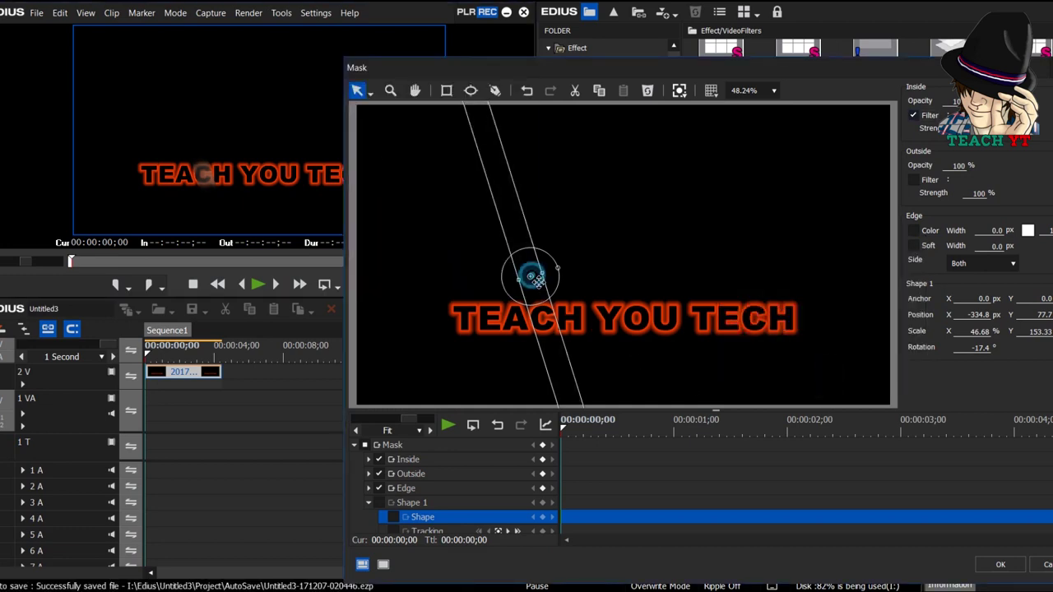
left_click_drag(549, 306, 488, 336)
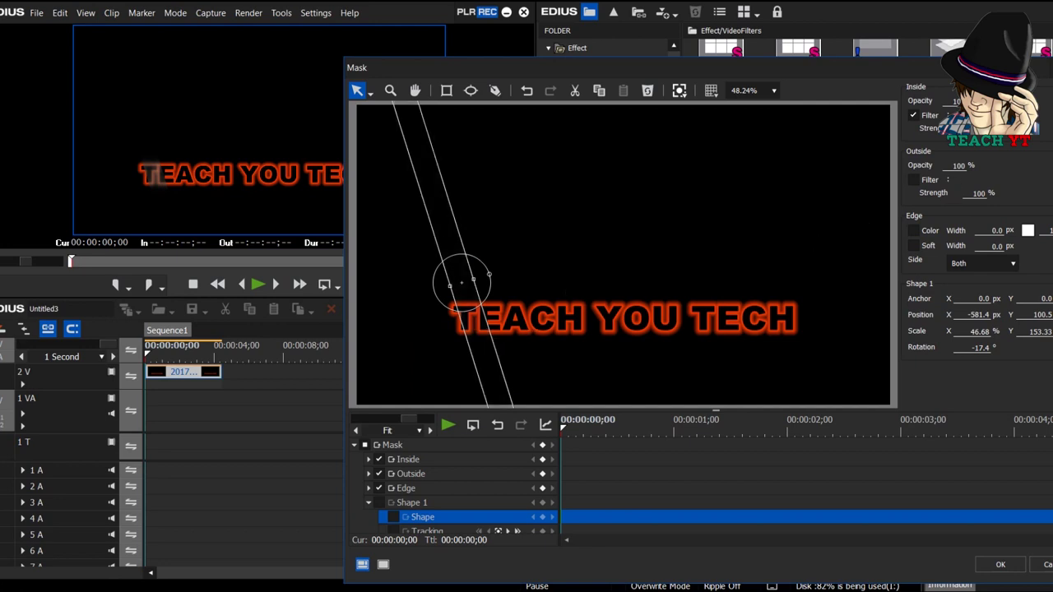
Set the inside Soft Focus filter's blur to 24 and brightness to 102, and lower its radius slightly.
left_click(948, 115)
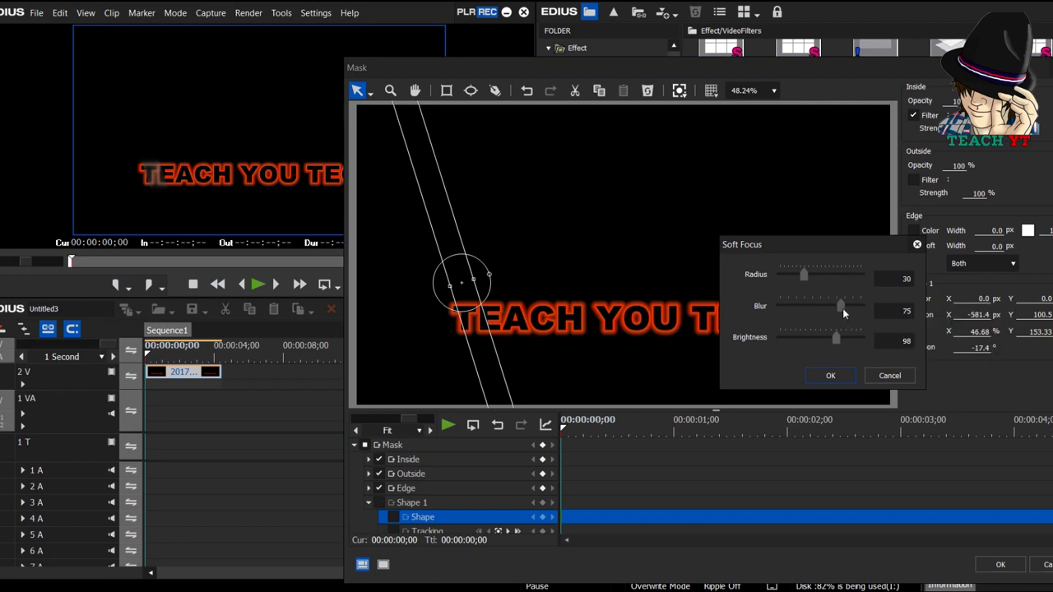
left_click_drag(843, 309, 821, 308)
left_click_drag(808, 308, 801, 308)
left_click_drag(839, 344, 872, 339)
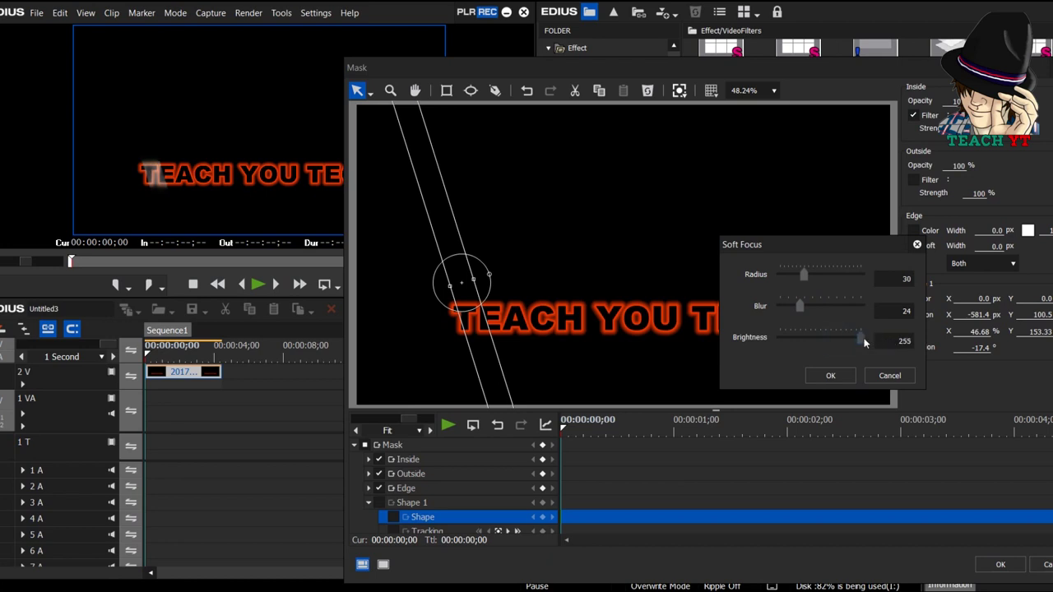
left_click_drag(863, 341, 839, 339)
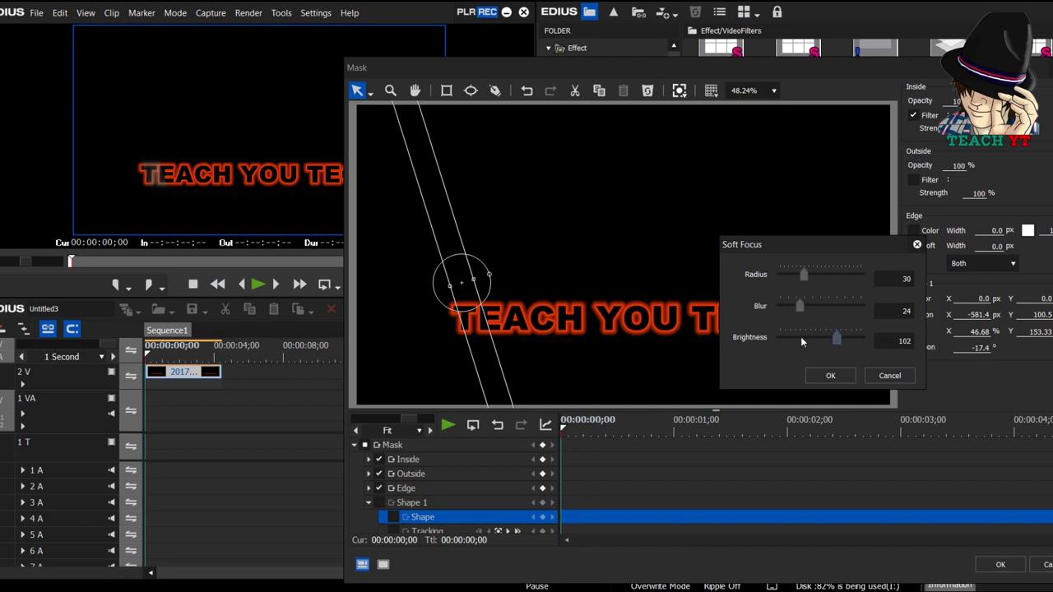
mouse_move(802, 274)
left_mouse_down()
mouse_move(845, 276)
mouse_move(797, 274)
left_mouse_up()
left_click_drag(800, 275, 798, 275)
left_click(907, 279)
key("Down")
left_click(830, 376)
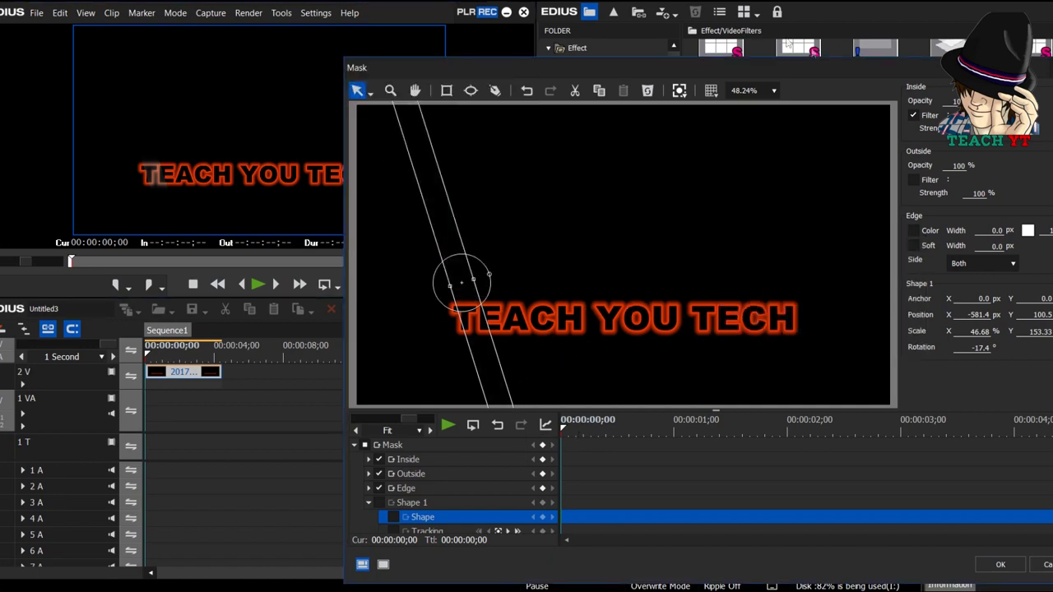
Move the mask strip off the title to about X -963, Y 142, and add keyframes for all mask parameters at 00:00:00;00.
left_click_drag(816, 68, 685, 55)
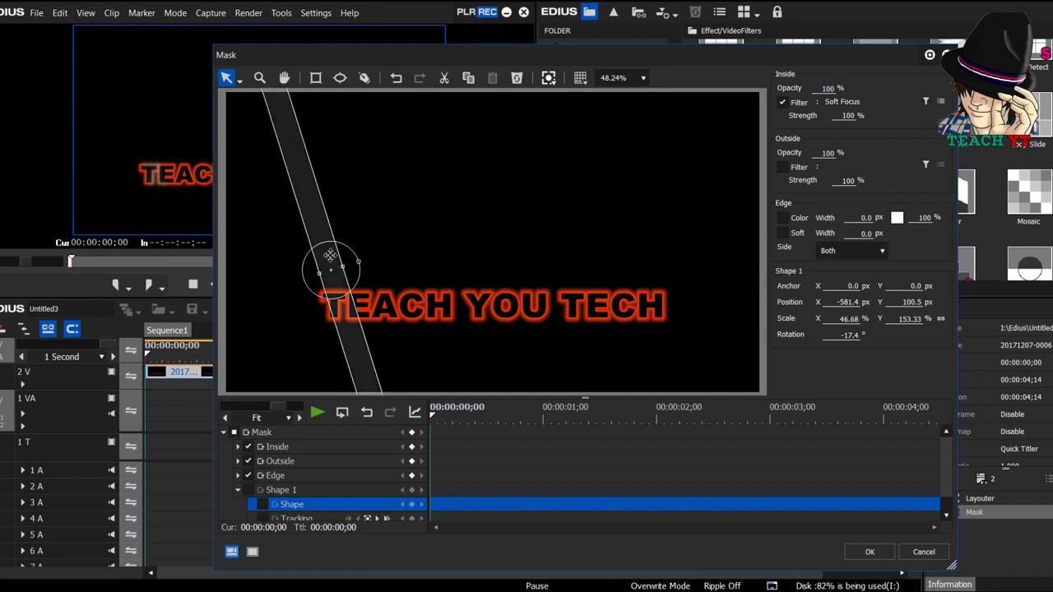
left_click_drag(325, 235, 221, 247)
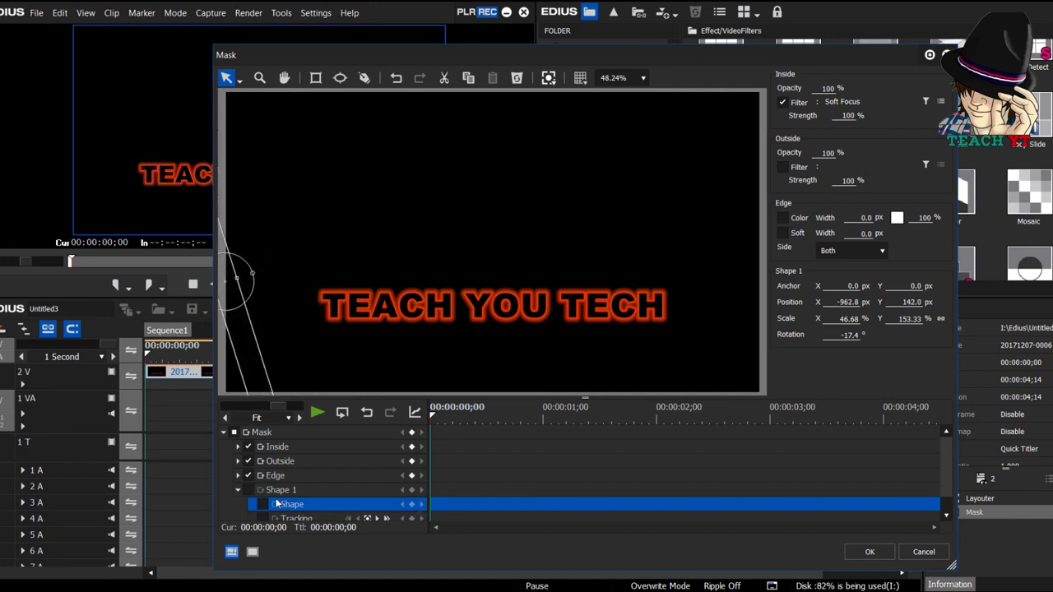
left_click(235, 432)
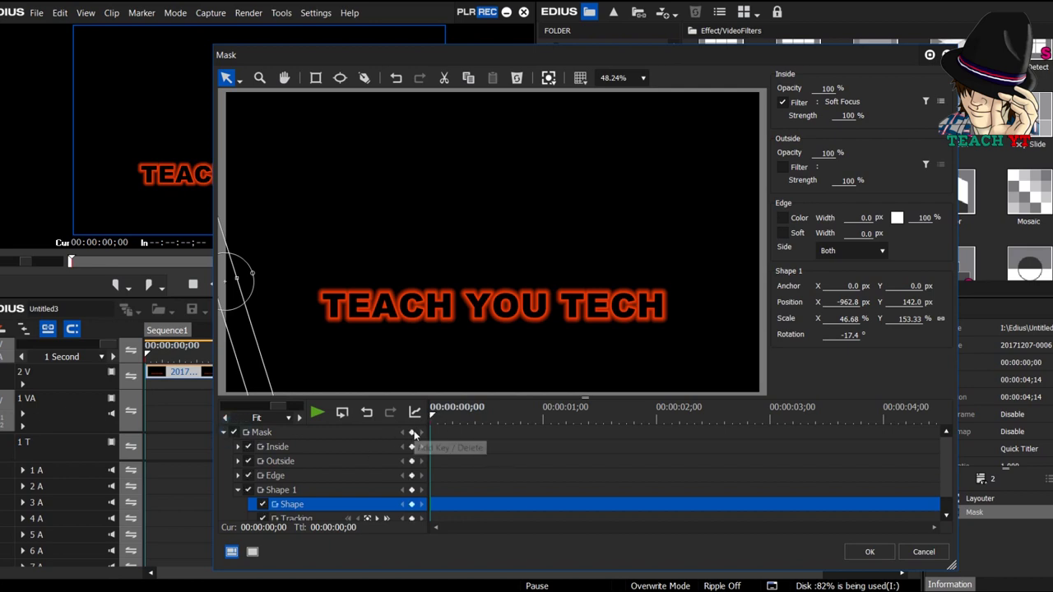
left_click(412, 433)
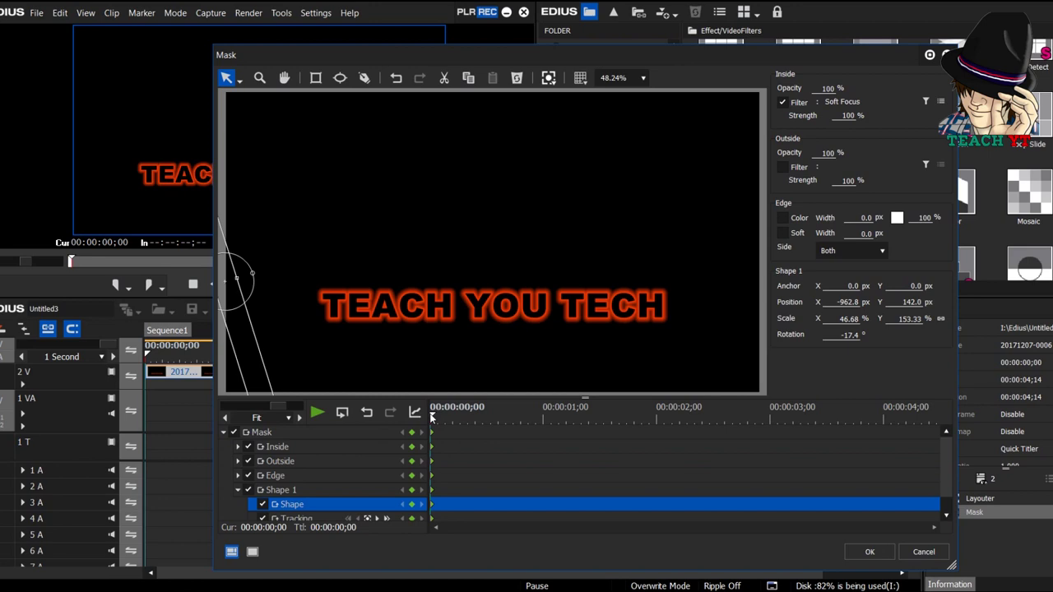
Move the mask strip over the title's middle, about X -15.5, Y 152.4, at 00:00:02;00 and add all-parameter keyframes at 00:00:03;24.
left_click_drag(434, 418, 656, 422)
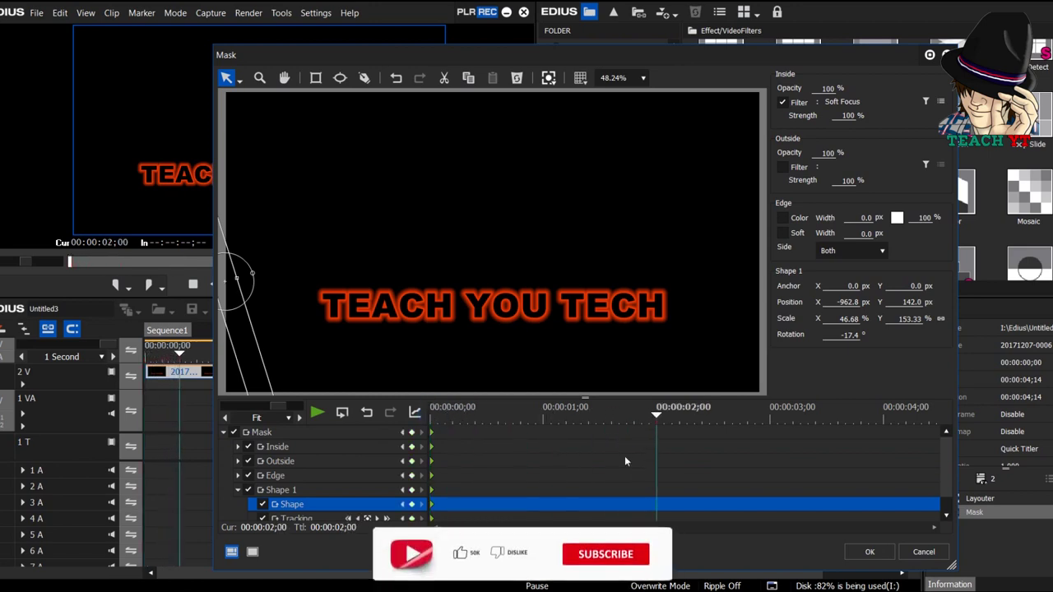
left_click_drag(237, 290, 518, 306)
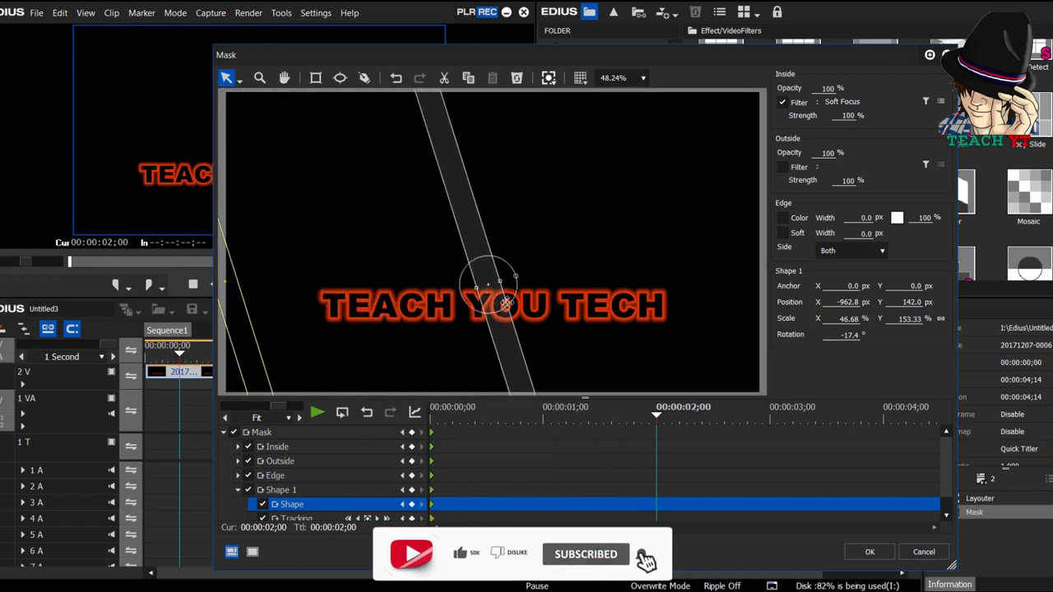
left_click(657, 417)
left_click_drag(657, 417, 860, 418)
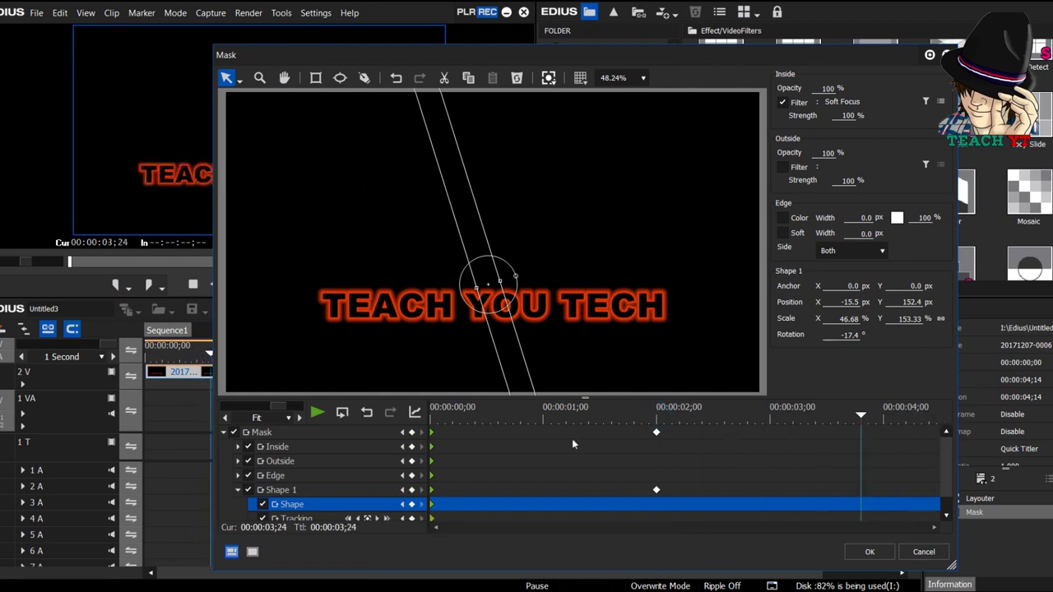
left_click(411, 432)
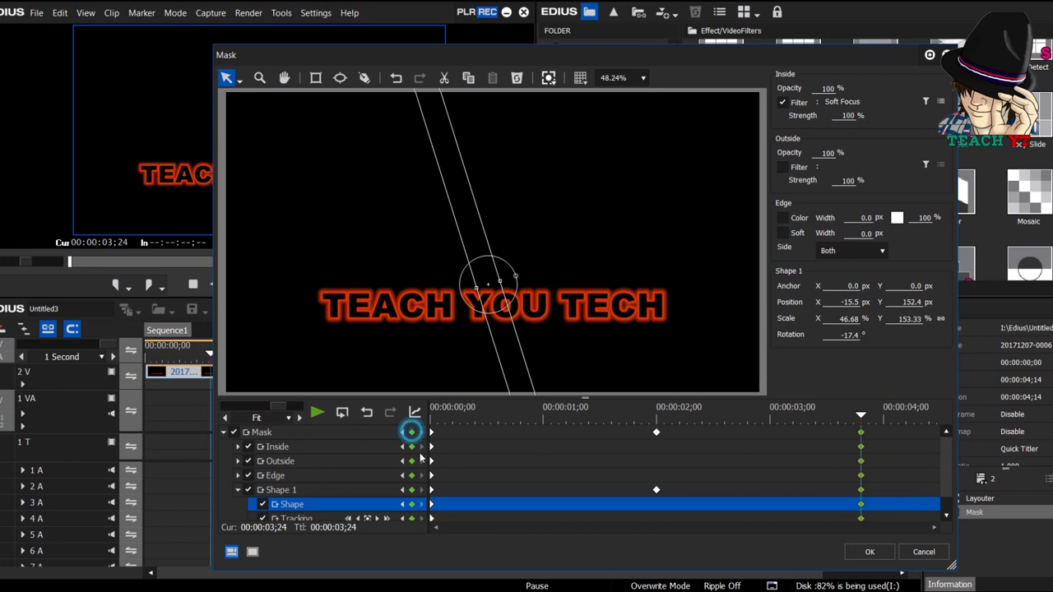
left_click_drag(866, 419, 960, 415)
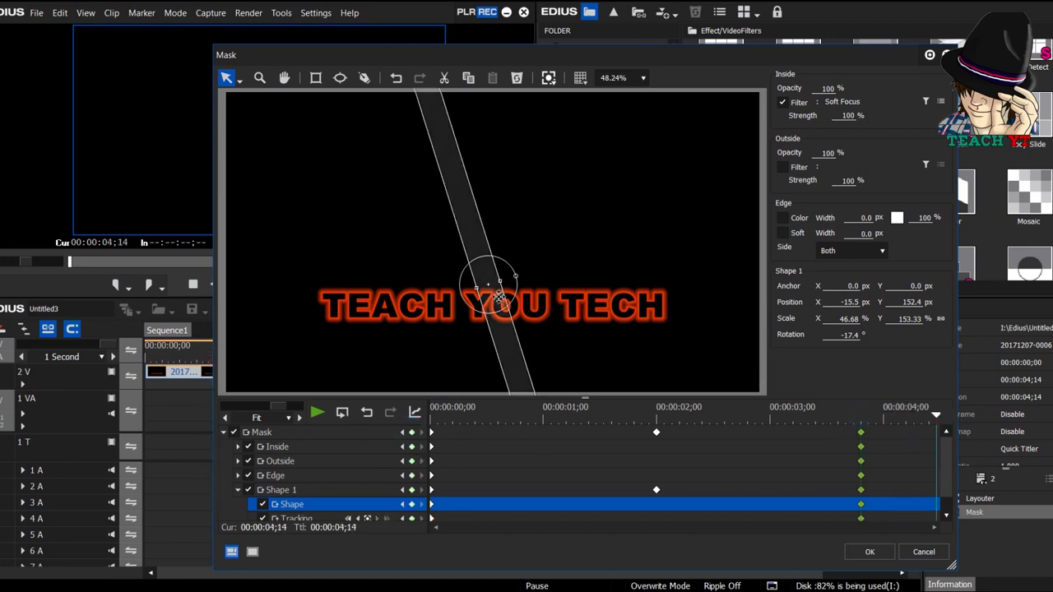
left_click_drag(493, 293, 788, 315)
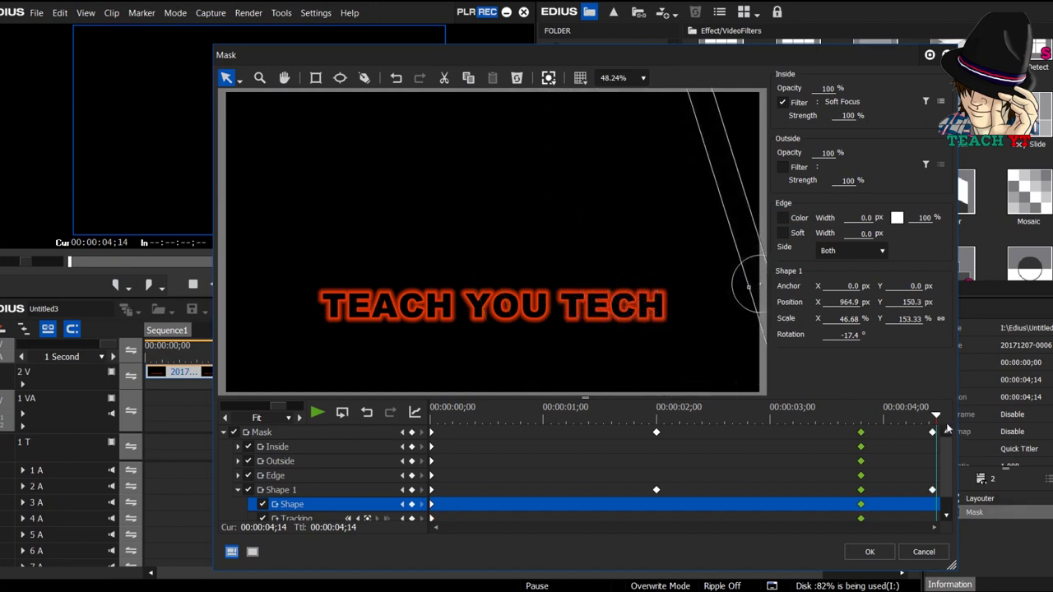
left_click(934, 434)
key("Delete")
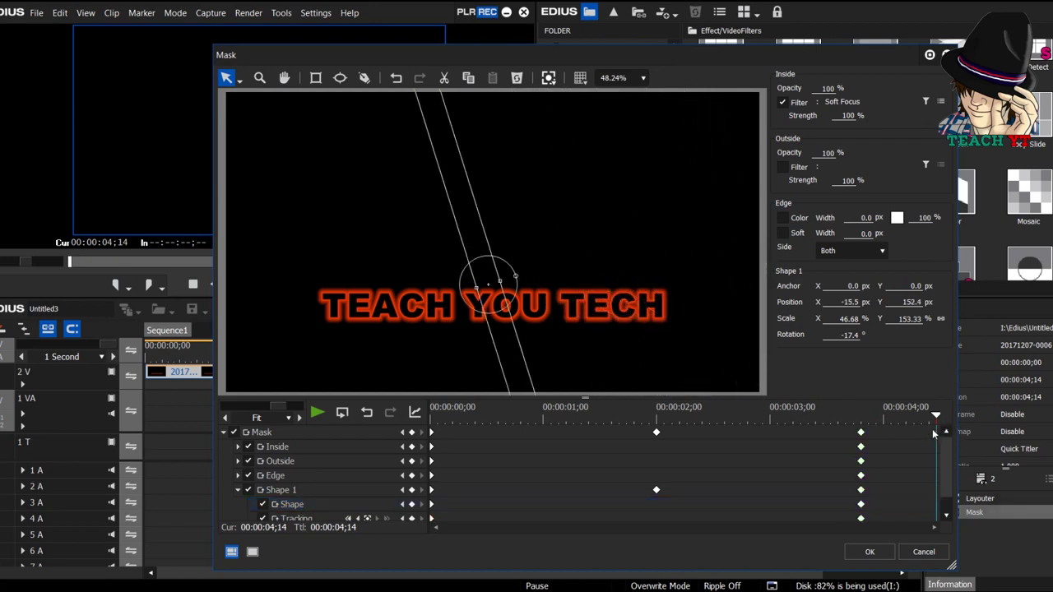
Shift the 00:00:03;24 keyframes to about 00:00:03;13, and at 00:00:03;29 move the mask strip past the title to about X 1271.7, Y 17.6.
left_click_drag(936, 418, 819, 434)
left_click_drag(895, 419, 880, 419)
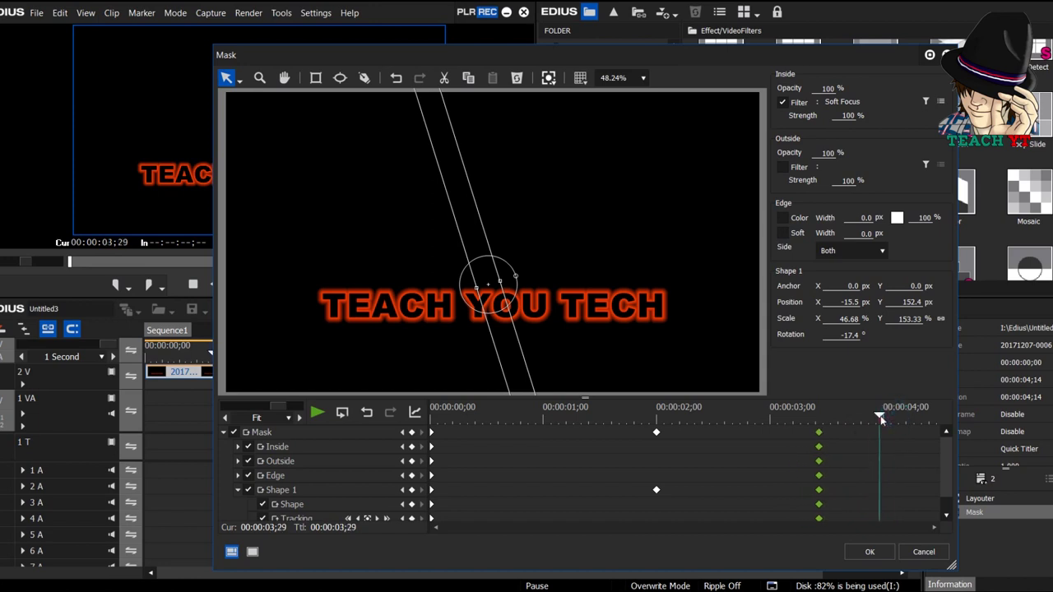
left_click_drag(497, 301, 777, 275)
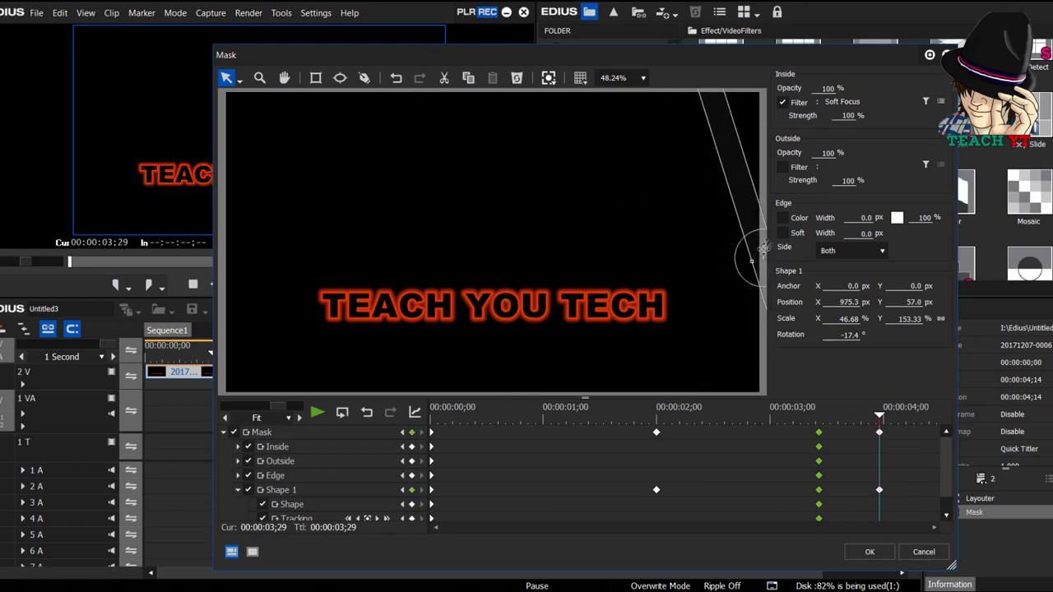
left_click_drag(758, 224, 834, 204)
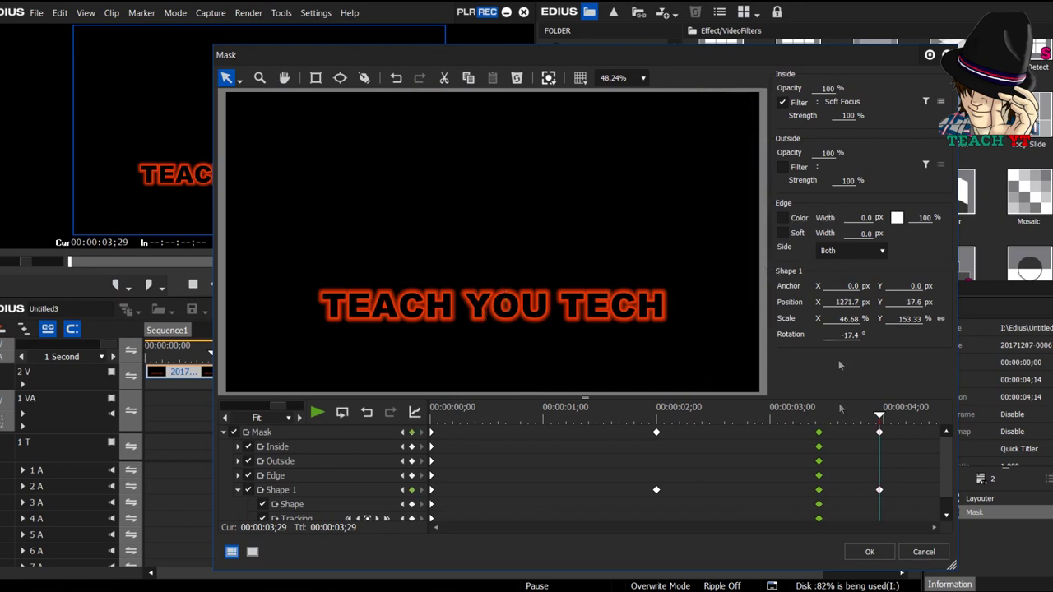
At 00:00:04;14, move the mask strip outside the frame to about X -1240.6, Y 249.8, add keyframes for all mask parameters and apply the mask.
left_click_drag(880, 418, 952, 418)
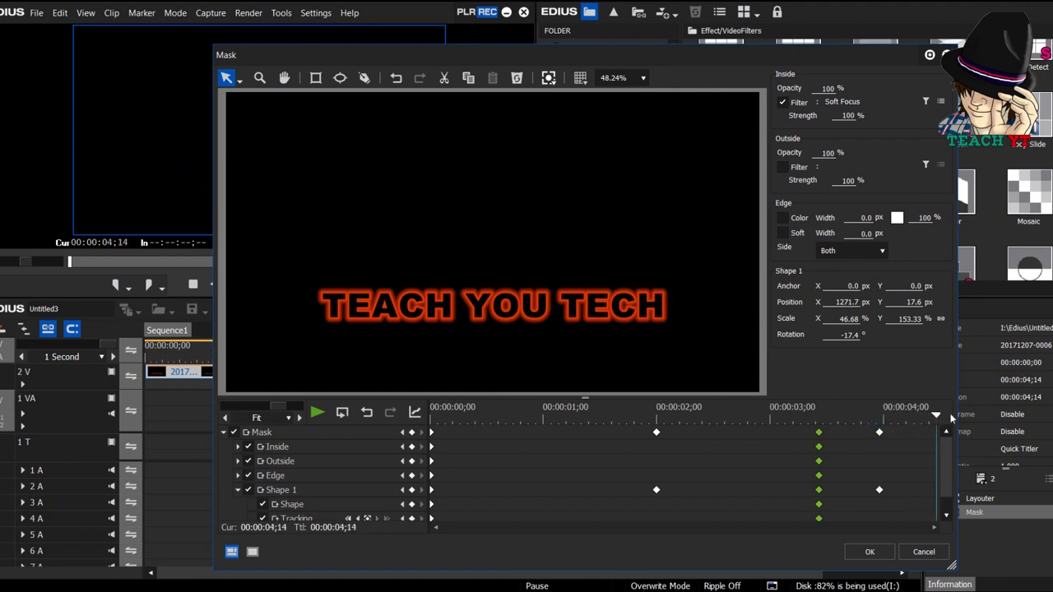
left_click_drag(749, 155, 700, 172)
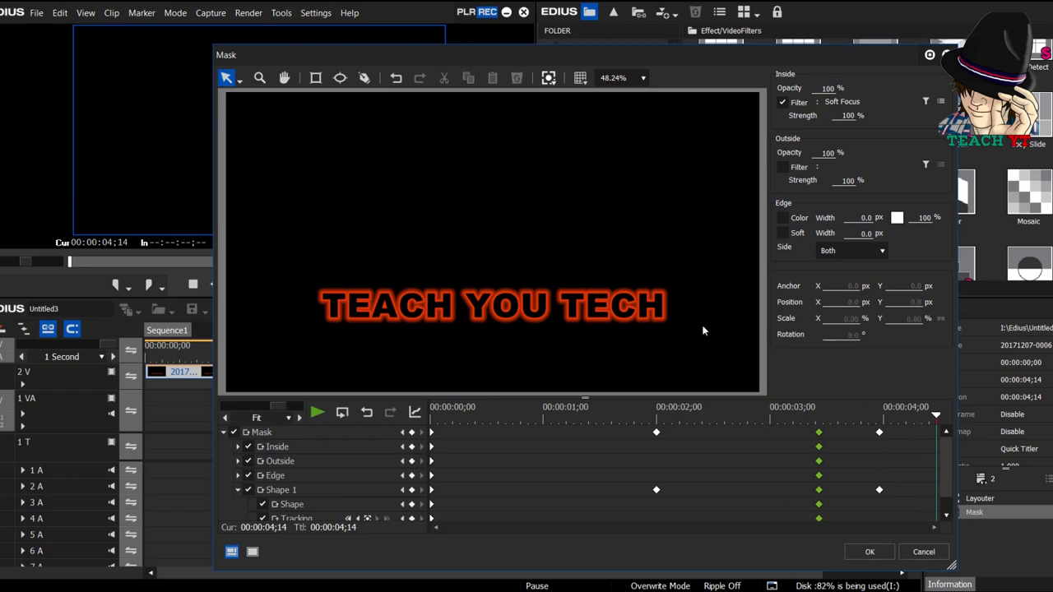
left_click(930, 55)
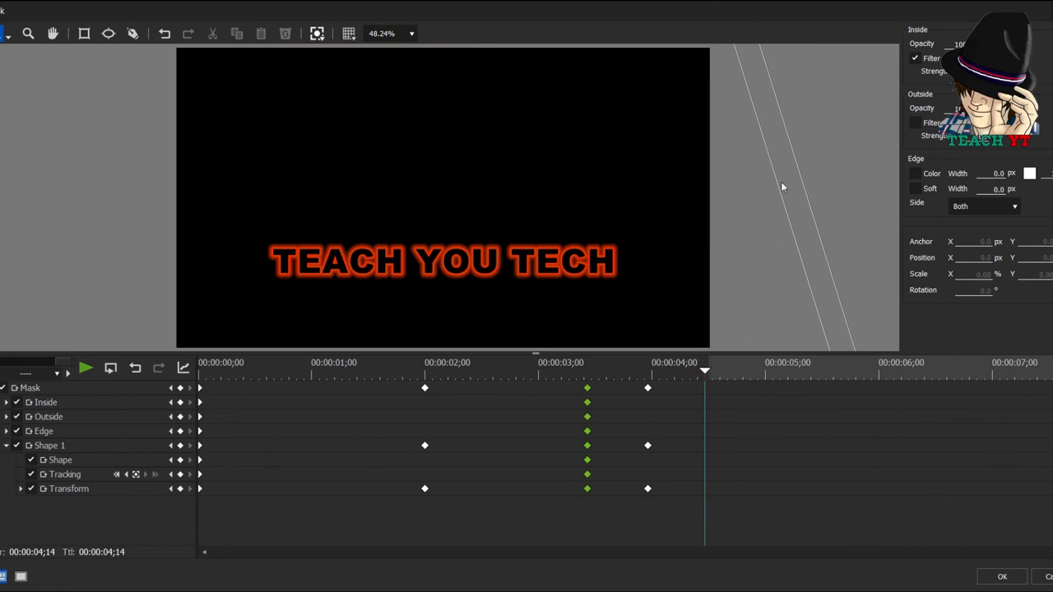
left_click_drag(784, 176, 79, 246)
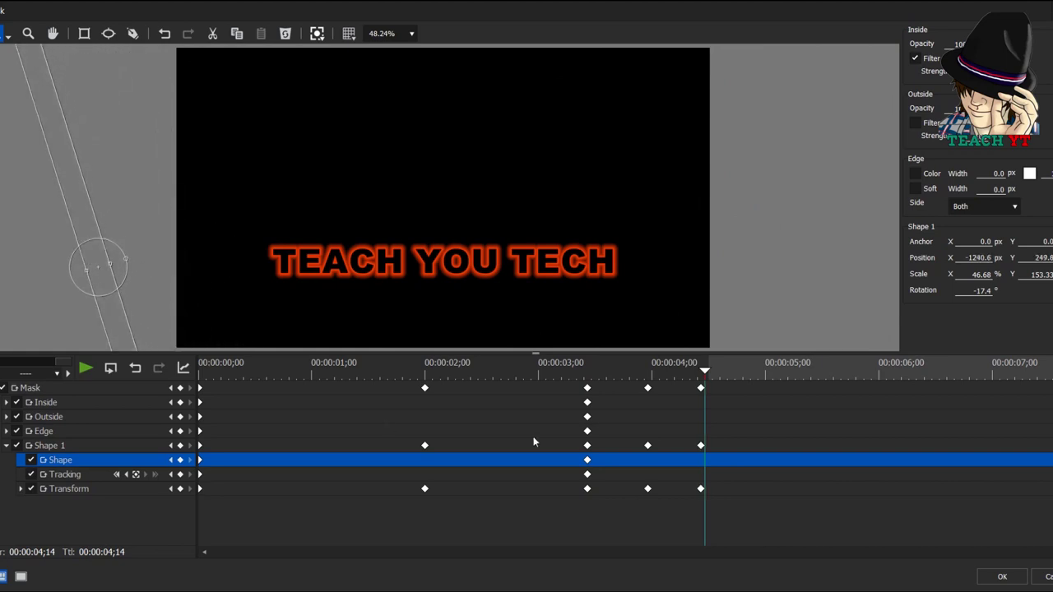
left_click(181, 400)
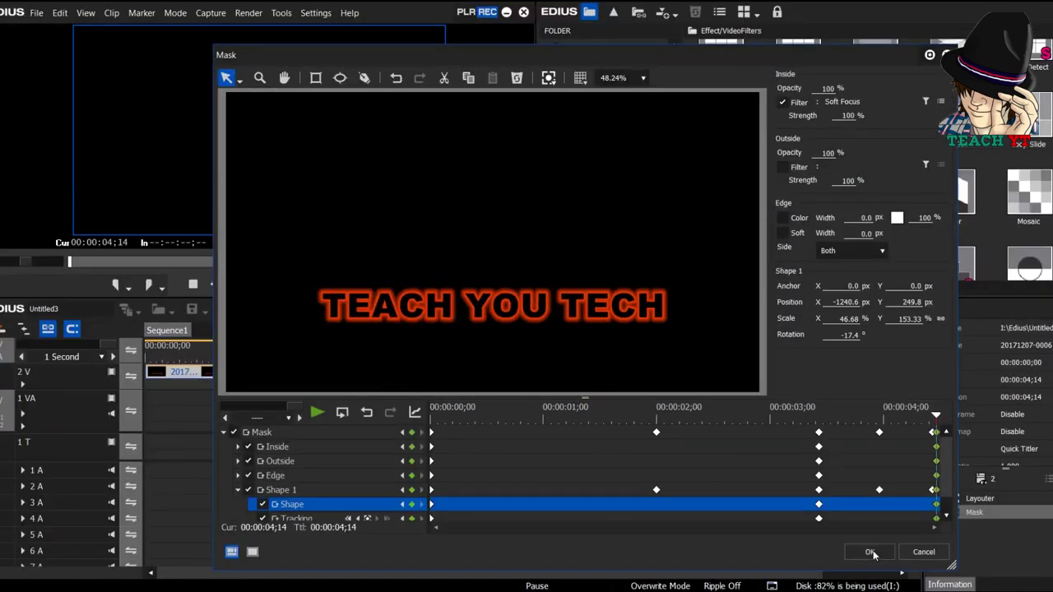
left_click(872, 553)
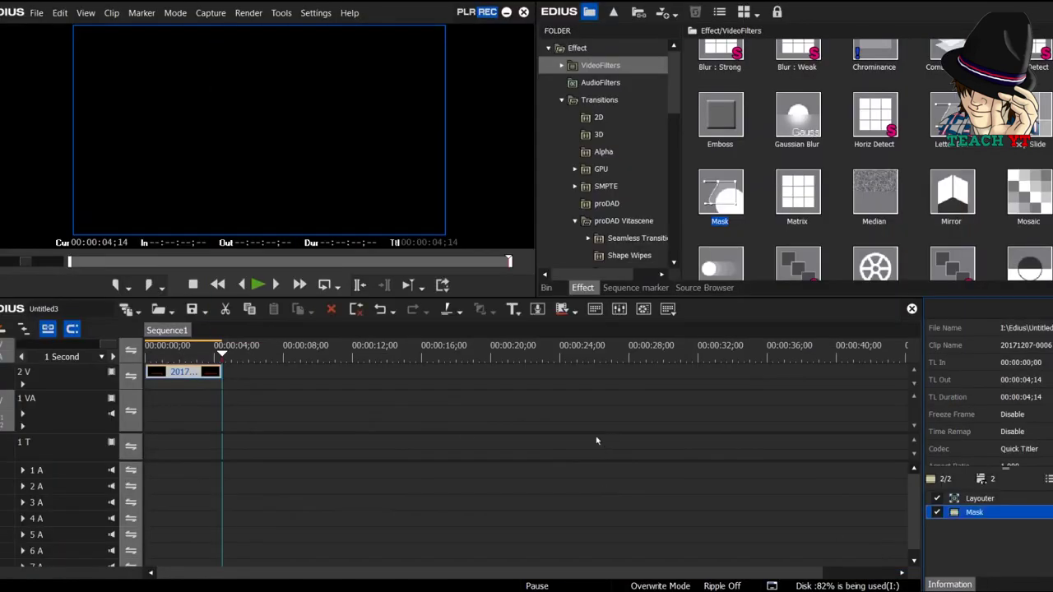
Play the title clip from its start and check the mask sweep around 00:00:01;09.
left_click_drag(156, 359, 123, 357)
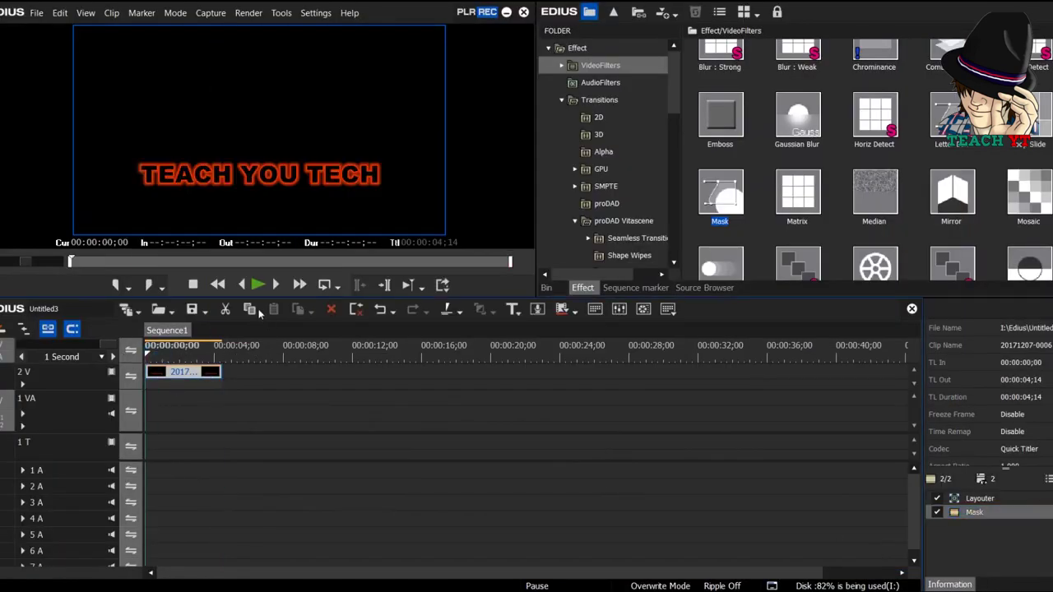
left_click(258, 285)
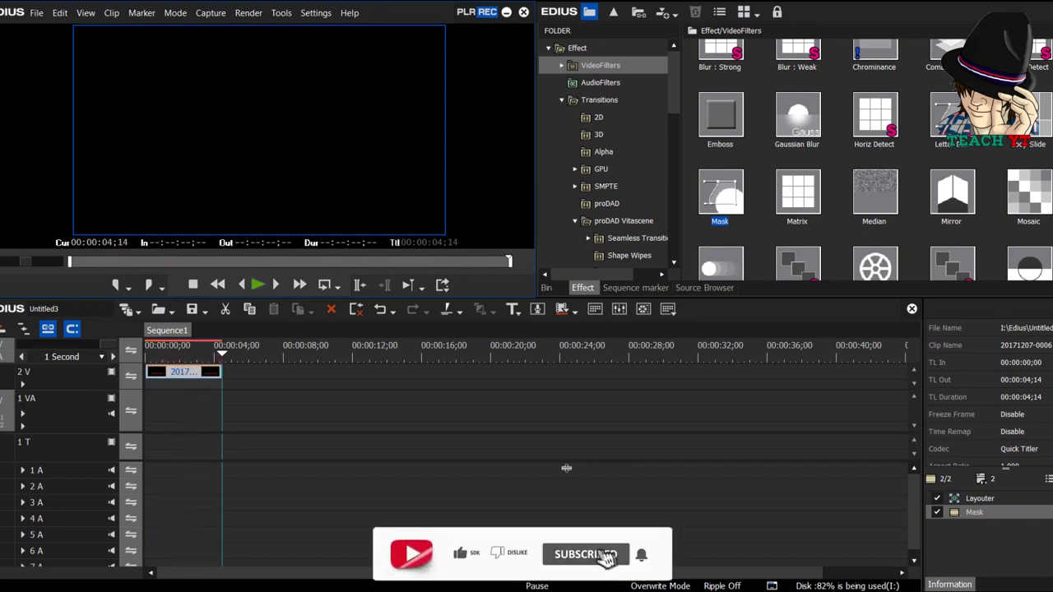
mouse_move(186, 362)
left_mouse_down()
mouse_move(152, 361)
mouse_move(214, 356)
mouse_move(168, 358)
left_mouse_up()
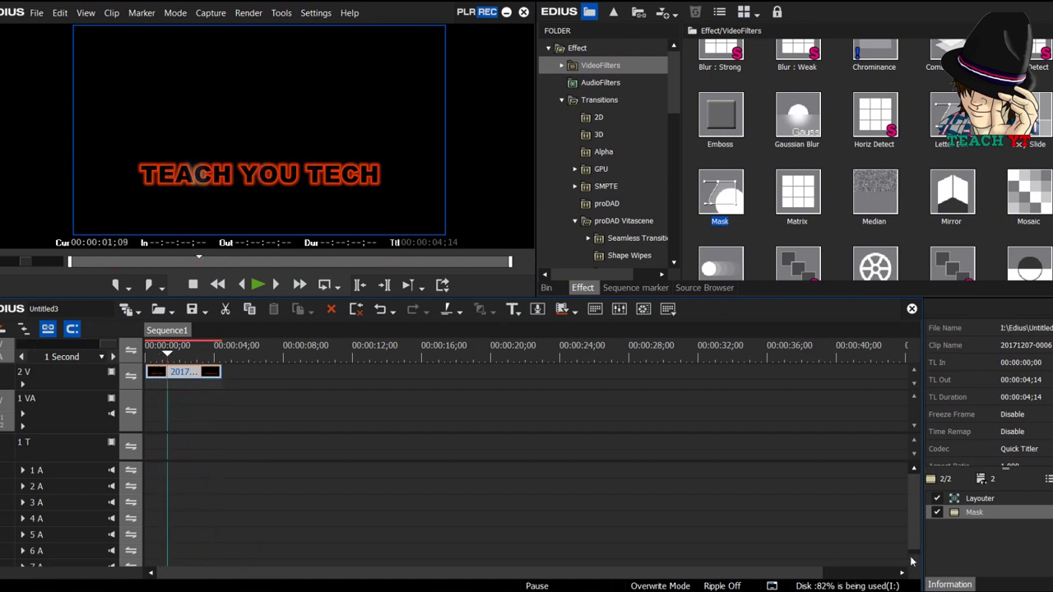
Reopen the clip's mask settings and try deleting a keyframe near the end of the strip's animation.
double_click(971, 513)
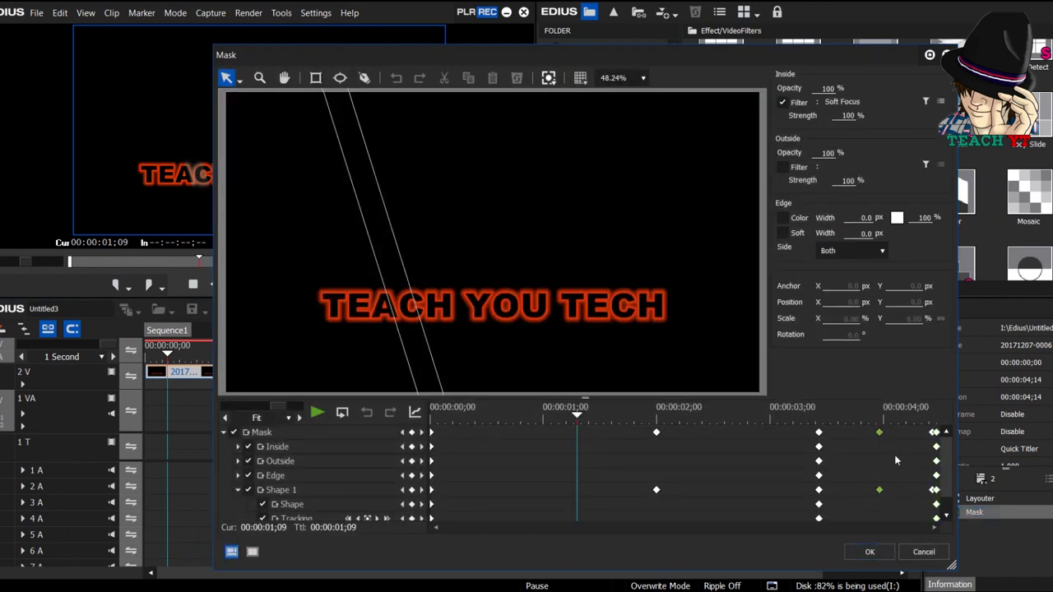
left_click_drag(706, 576, 743, 574)
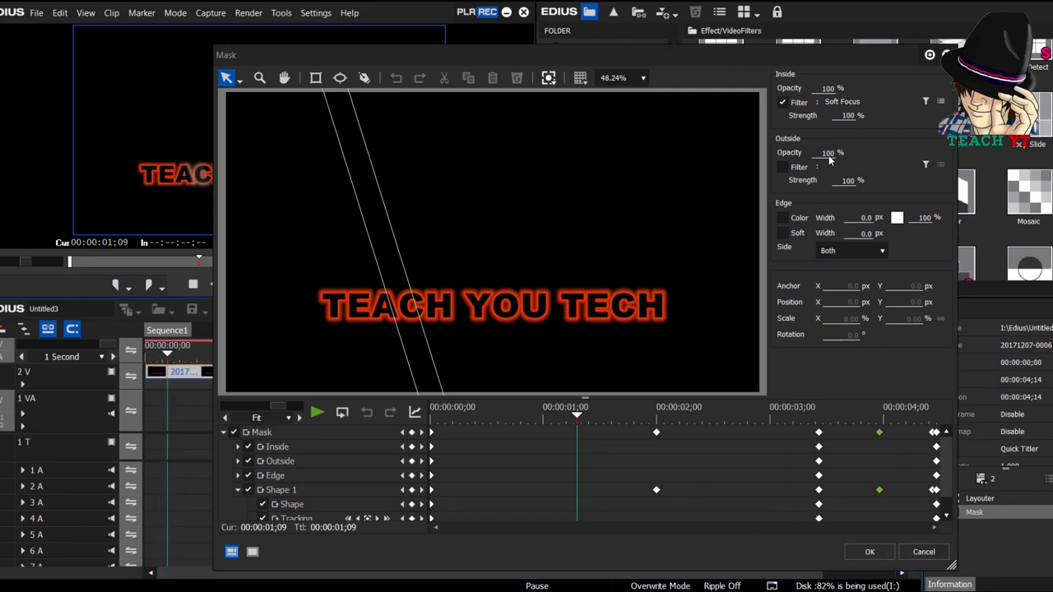
left_click(931, 55)
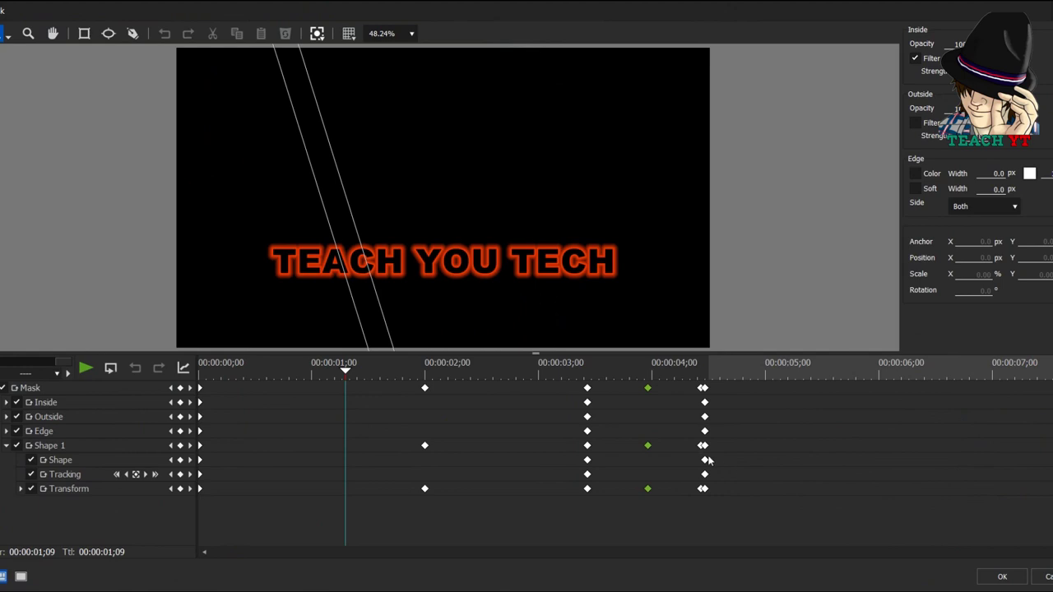
key("Delete")
left_click(1002, 578)
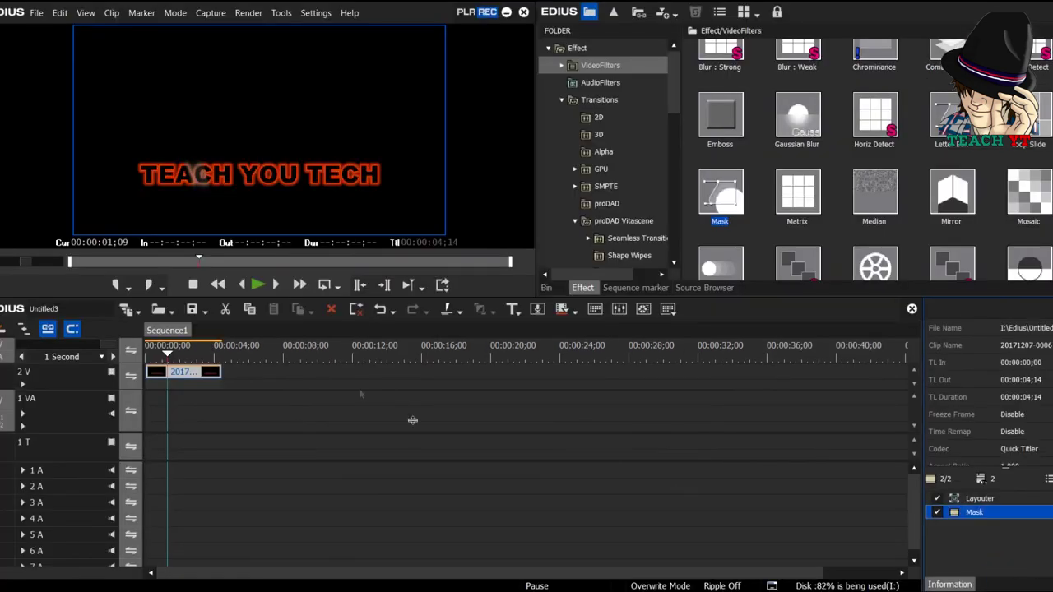
Replay the title clip from the beginning to review the sweep across the whole title.
left_click(149, 352)
key("space")
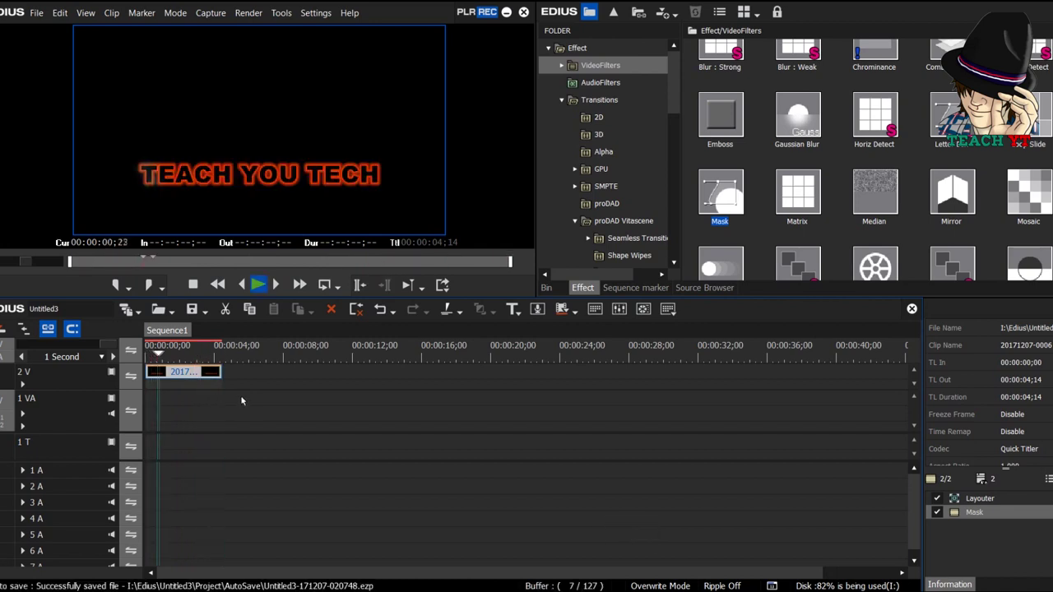
key("space")
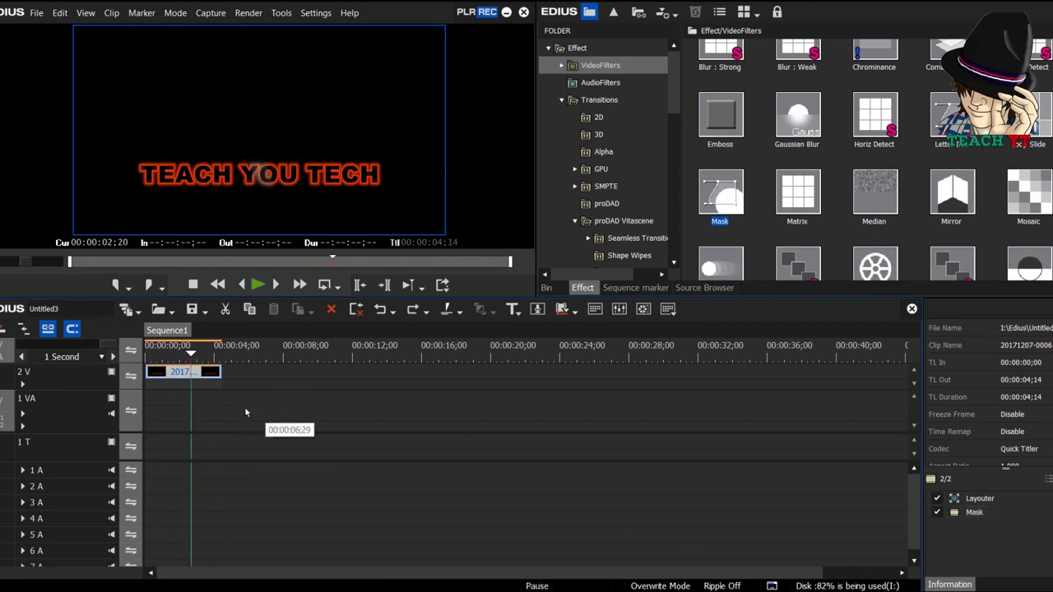
left_click(148, 352)
key("space")
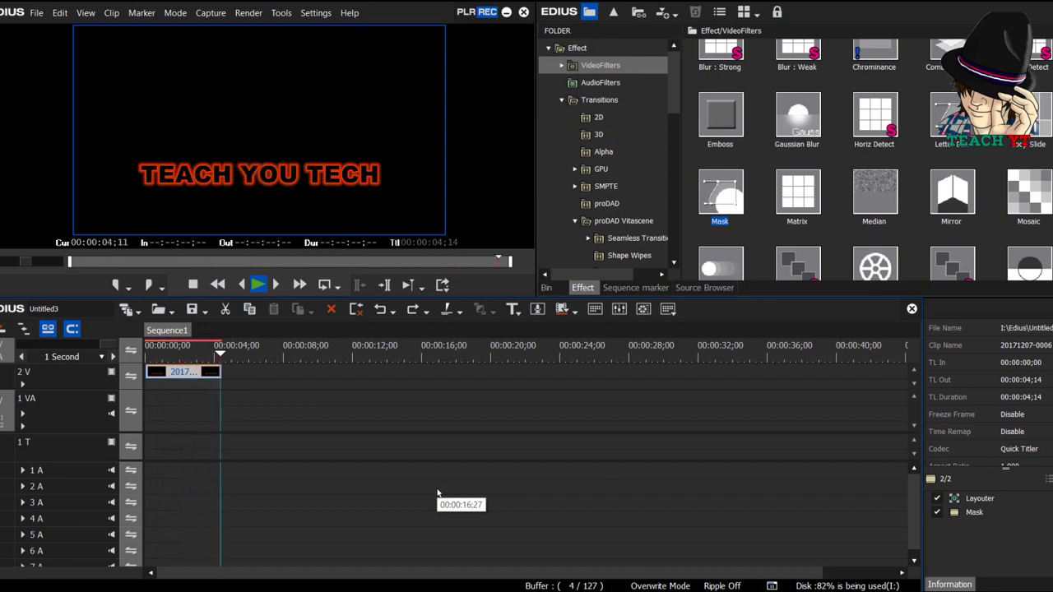
Reopen the mask settings, delete the strip's keyframe at 00:00:02;00, apply the change and preview the clip.
double_click(1001, 512)
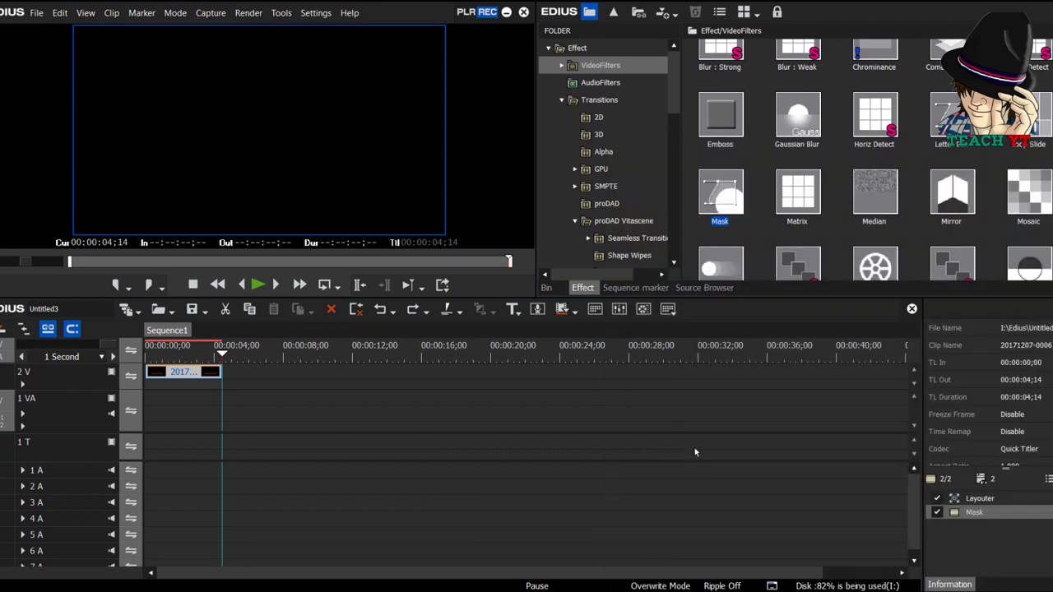
double_click(981, 513)
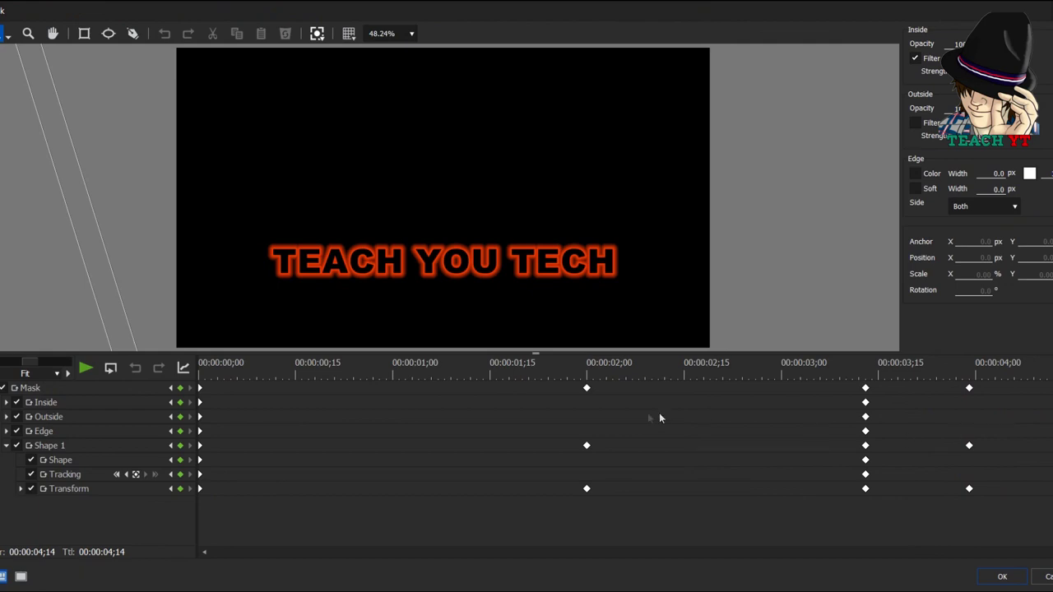
left_click(588, 389)
left_click(985, 580)
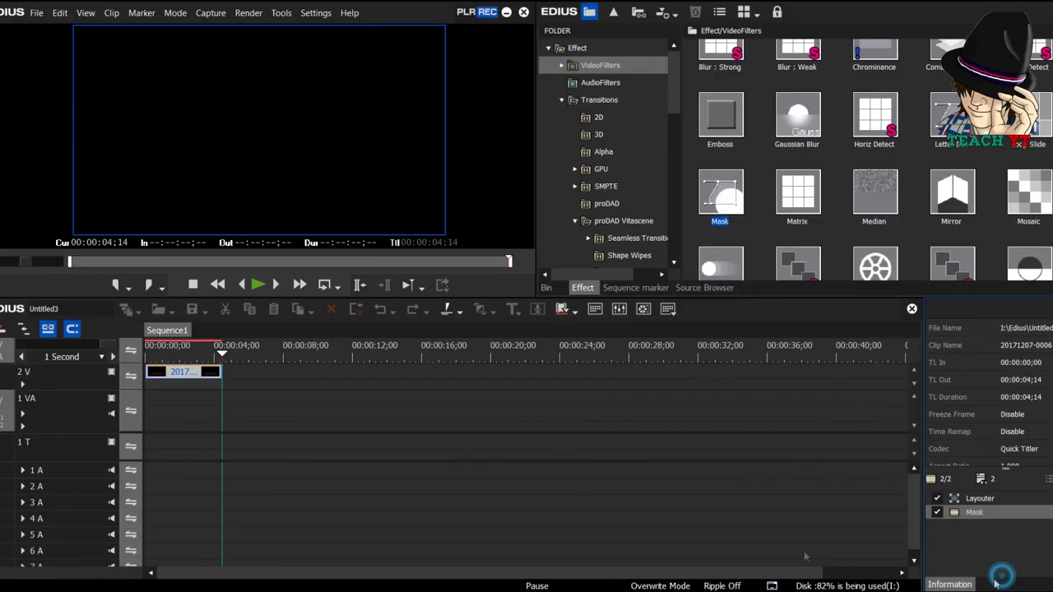
key("space")
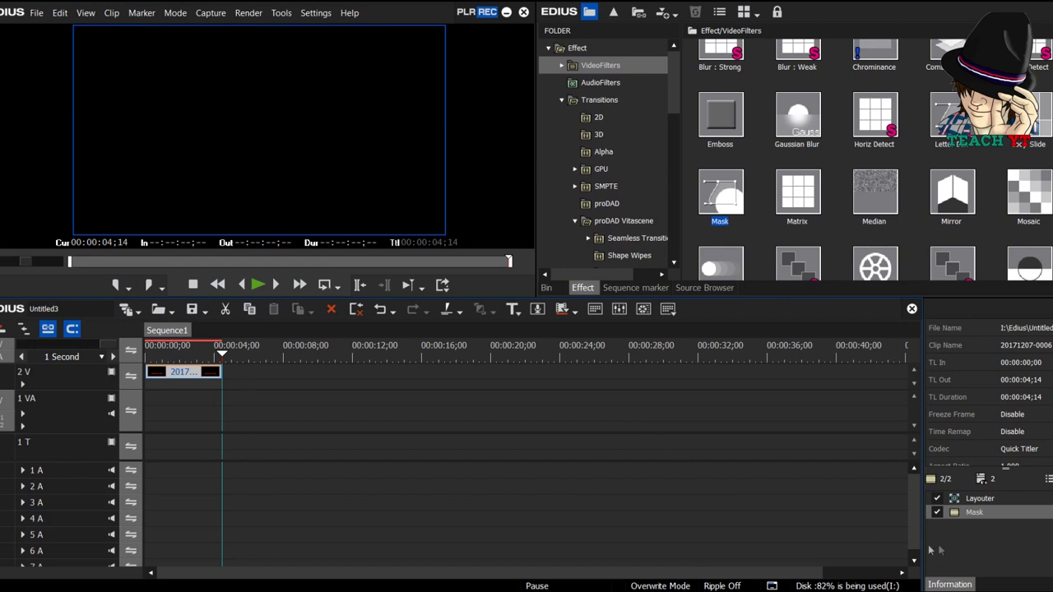
Reopen the mask settings, replace the filter inside the mask with Color Balance, and select the mask strip.
double_click(974, 513)
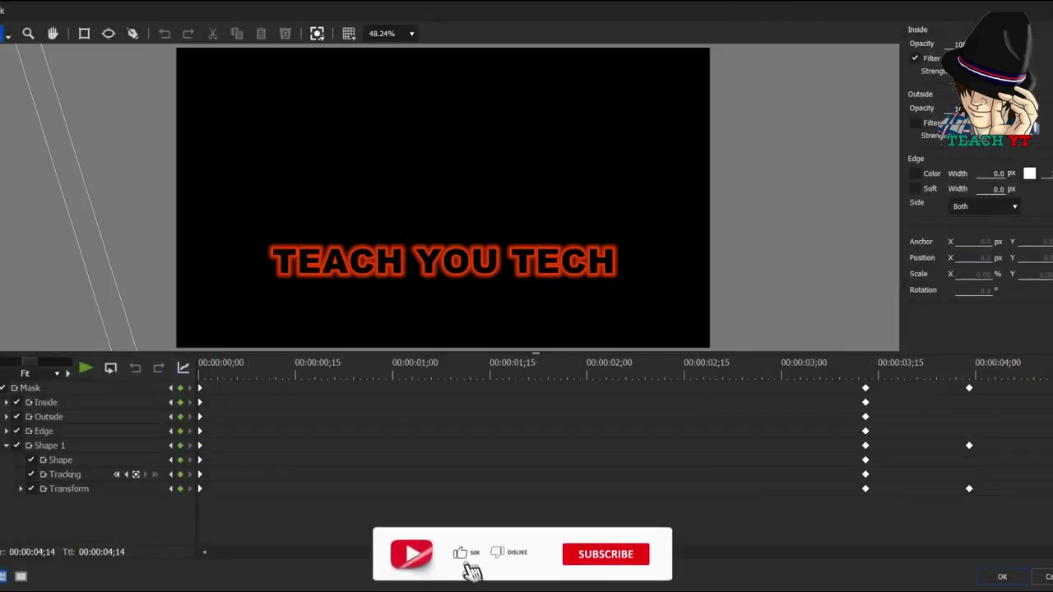
left_click(1047, 56)
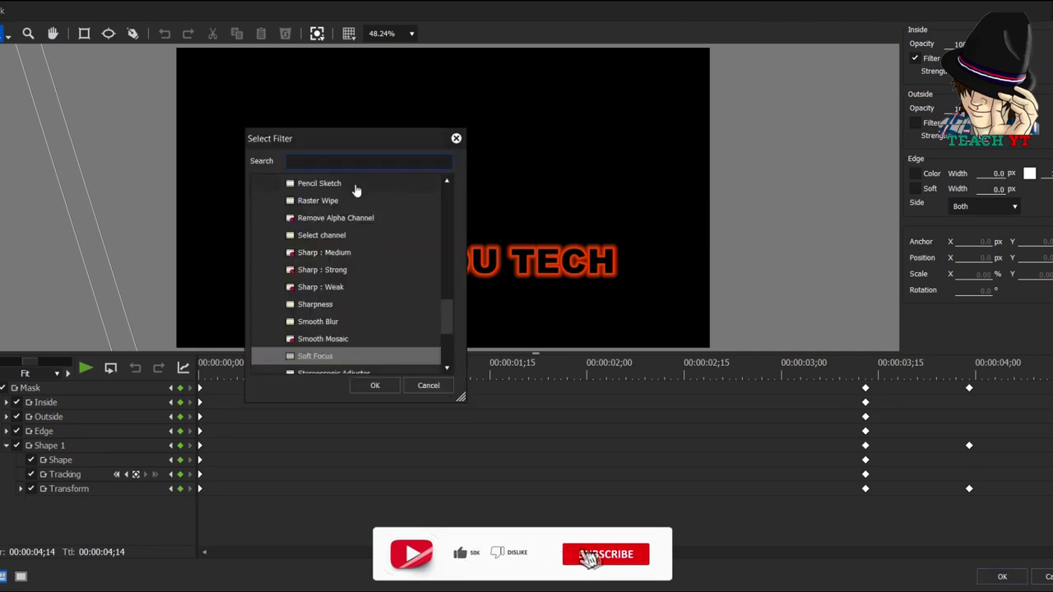
left_click_drag(446, 314, 450, 347)
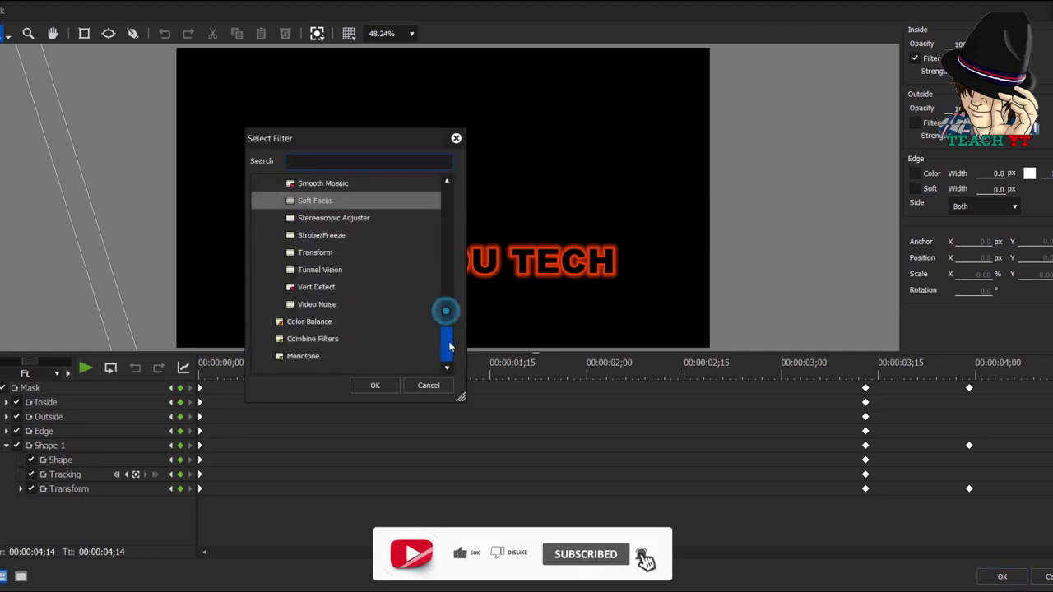
left_click(311, 322)
left_click(372, 386)
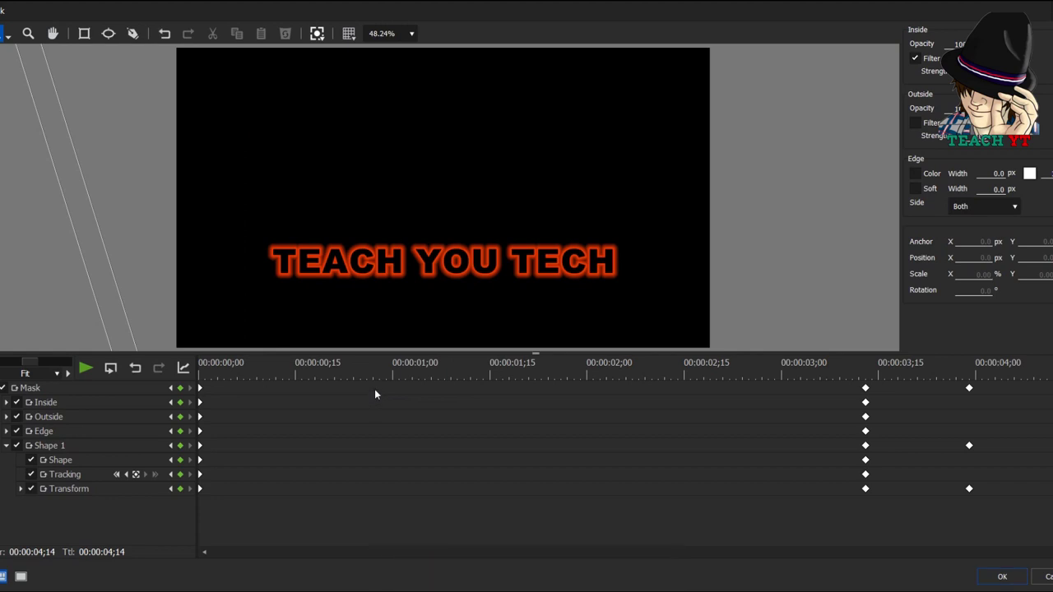
left_click(91, 275)
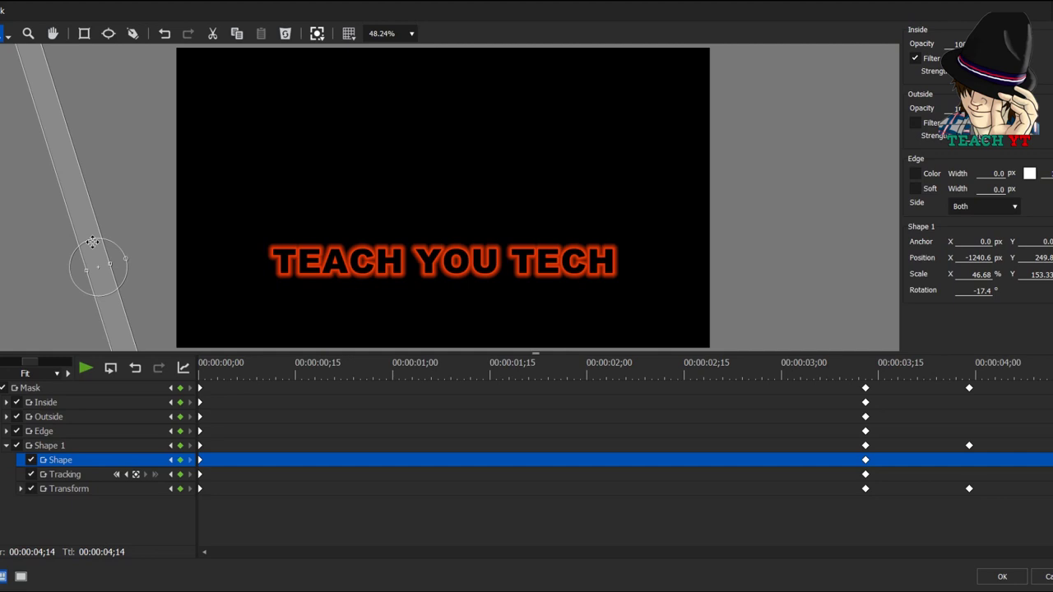
Move the mask strip from beside the frame onto the title, and set the playhead to 00:00:01;28.
left_click_drag(92, 241, 126, 235)
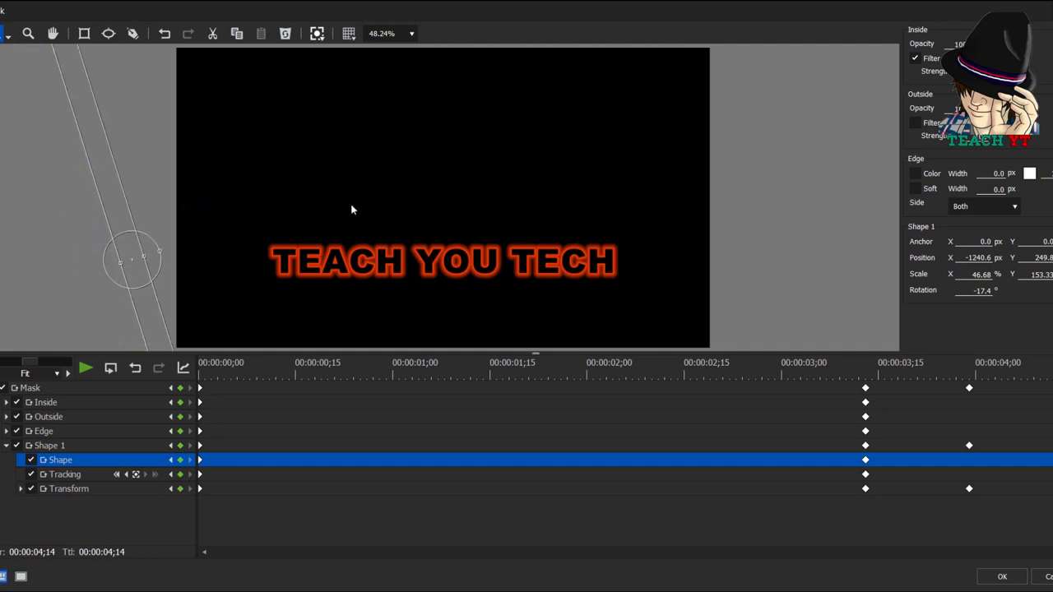
left_click_drag(111, 205, 362, 218)
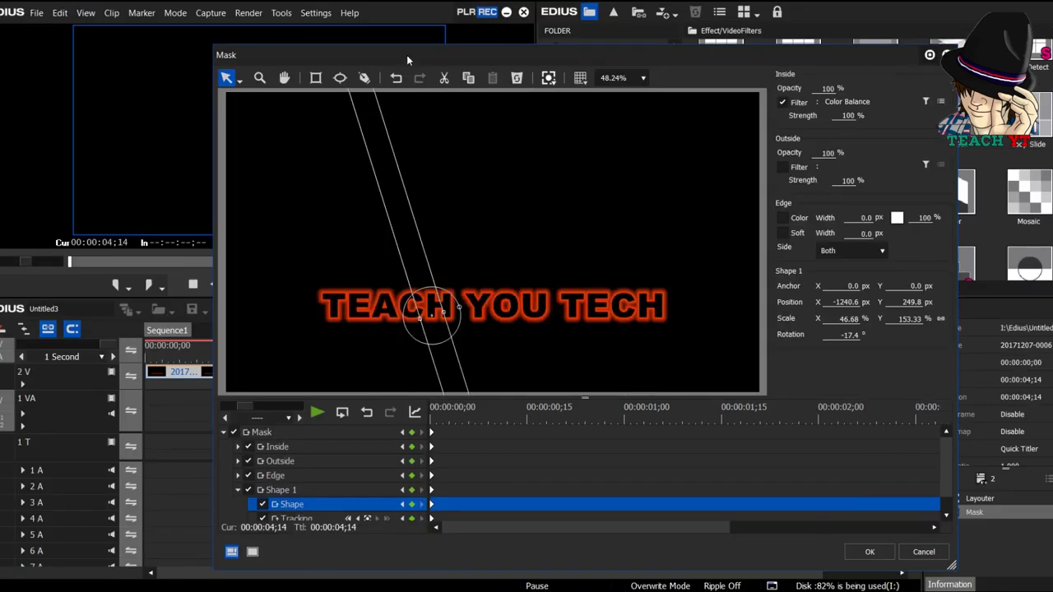
left_click_drag(407, 60, 447, 59)
left_click(178, 355)
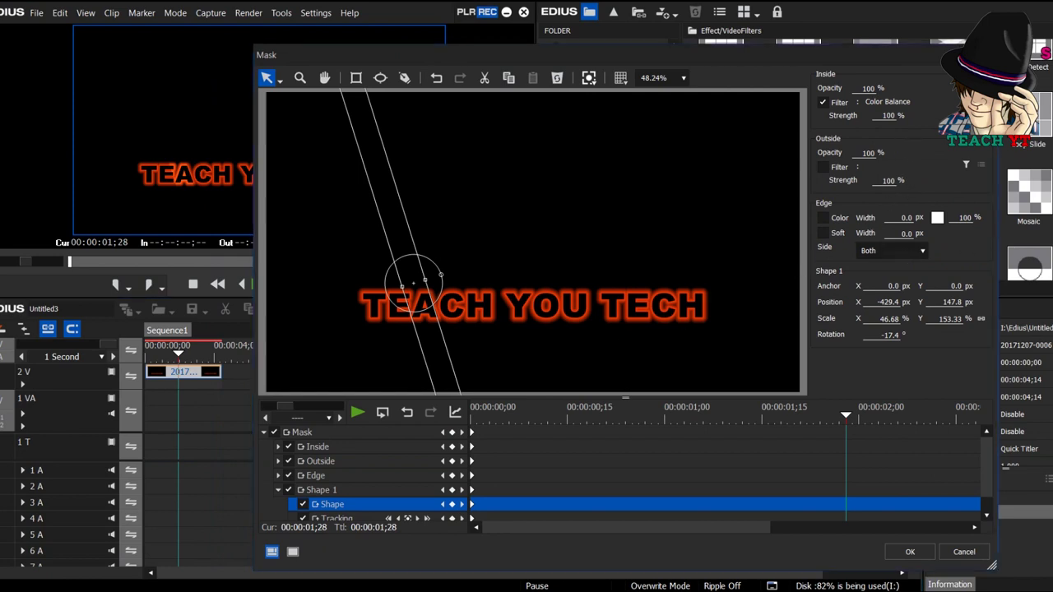
Set Bright to 127 in the mask's Color Balance filter, apply the mask settings and preview the clip.
left_click(887, 101)
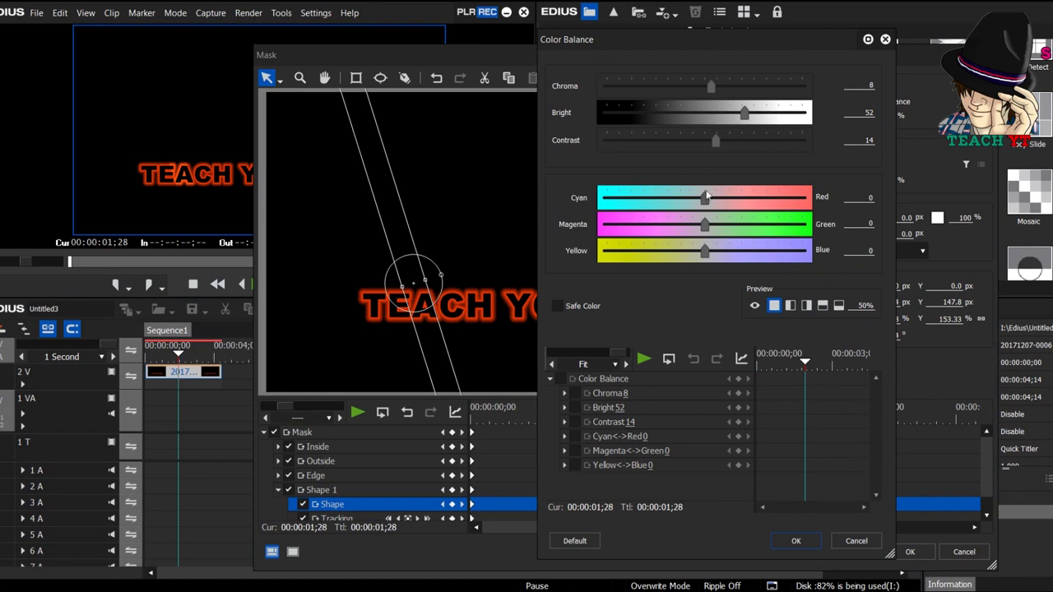
left_click_drag(740, 116, 810, 117)
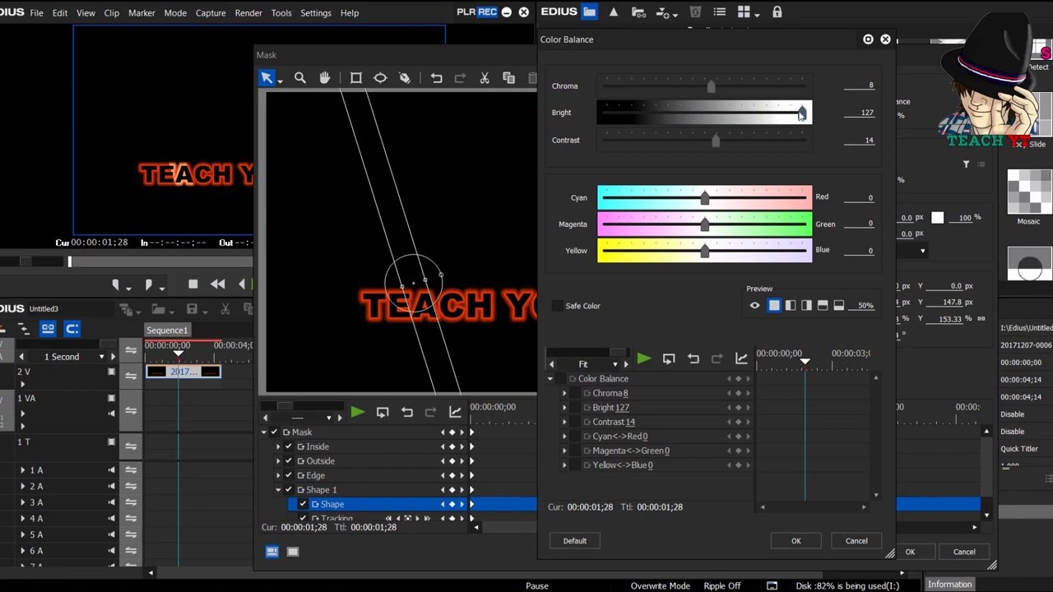
left_click(793, 542)
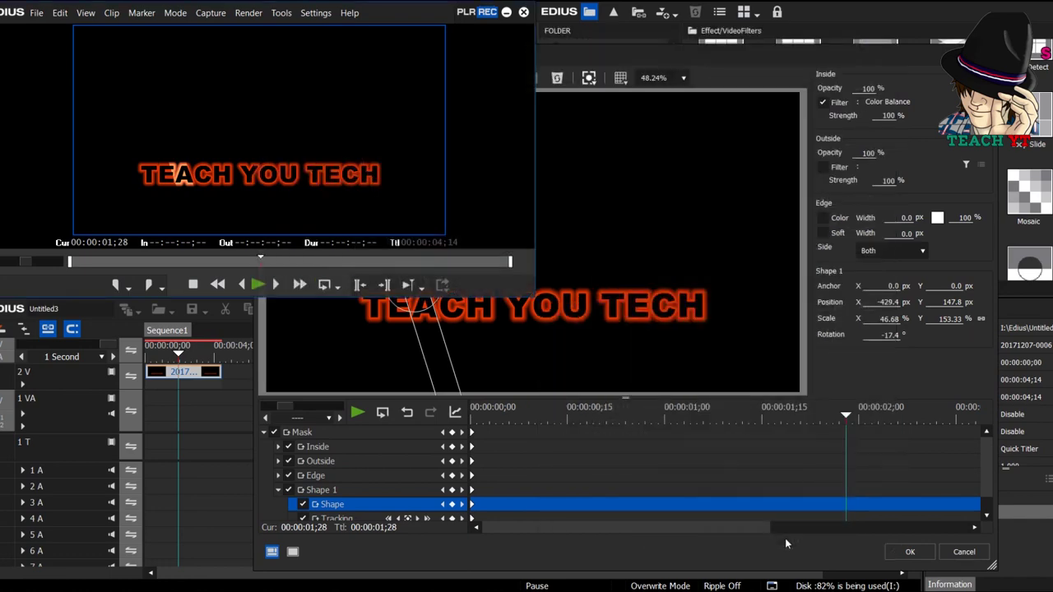
left_click(908, 552)
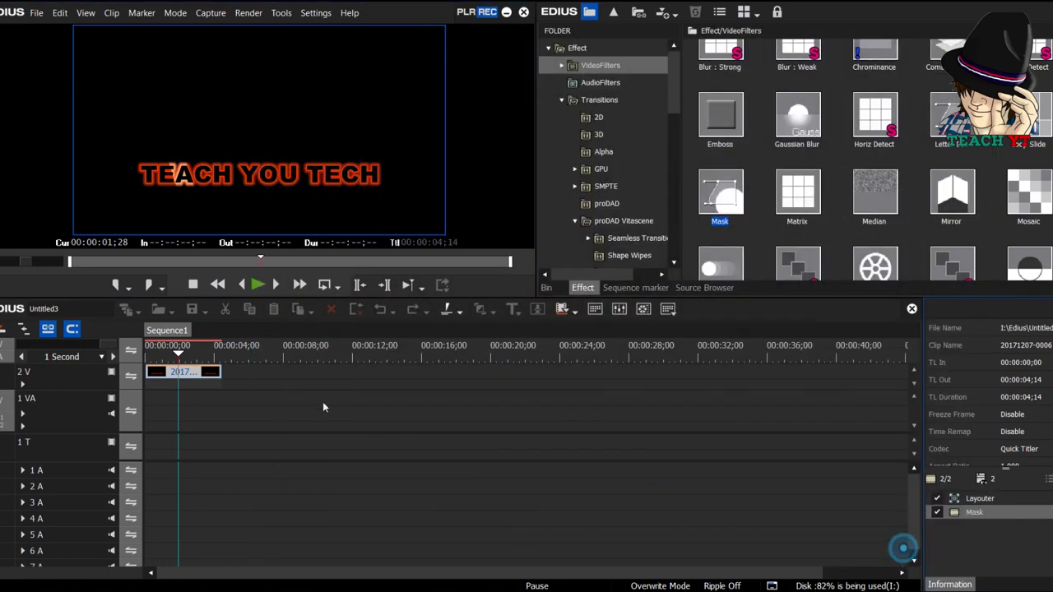
key("space")
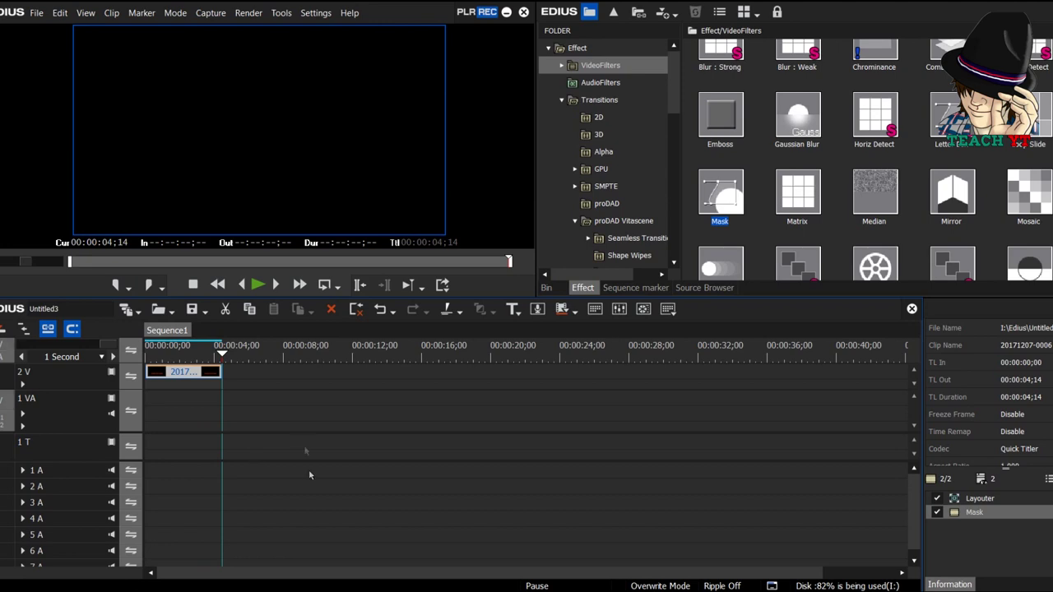
Try shortening the title clip to 00:00:02;18 and replay it from the beginning.
left_click_drag(223, 377, 191, 377)
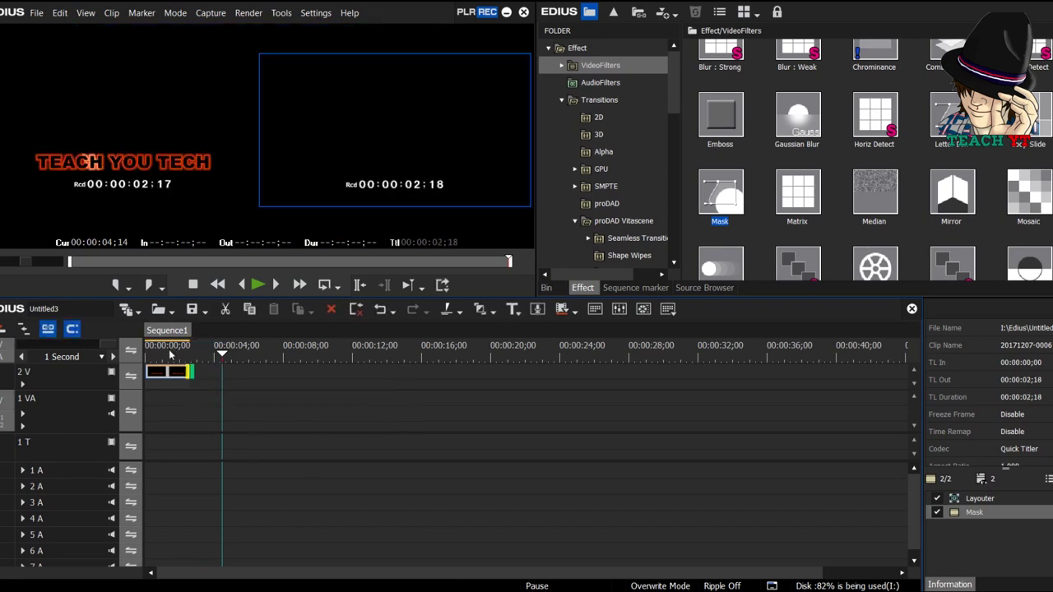
left_click(149, 352)
left_click(258, 285)
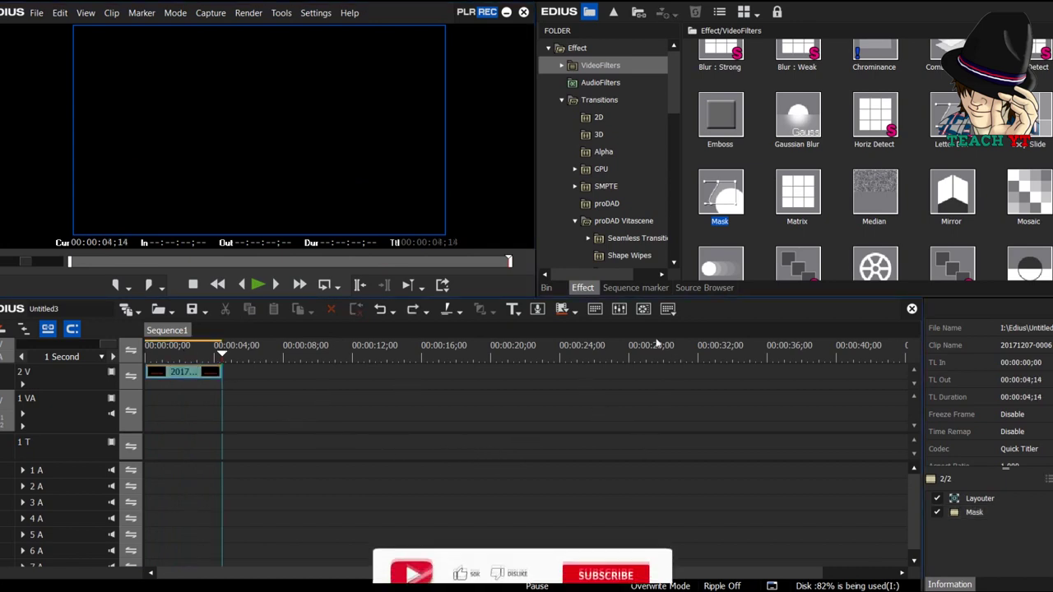
Place the green and orange studio news background clip from the bin at the start of track 1 VA, beneath the title.
left_click(546, 287)
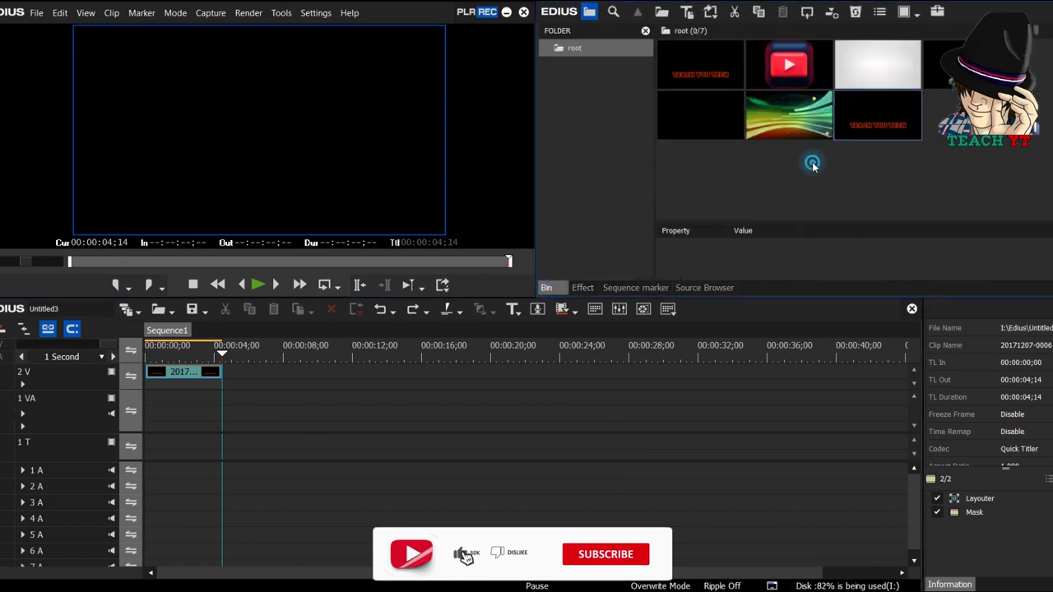
left_click(737, 193)
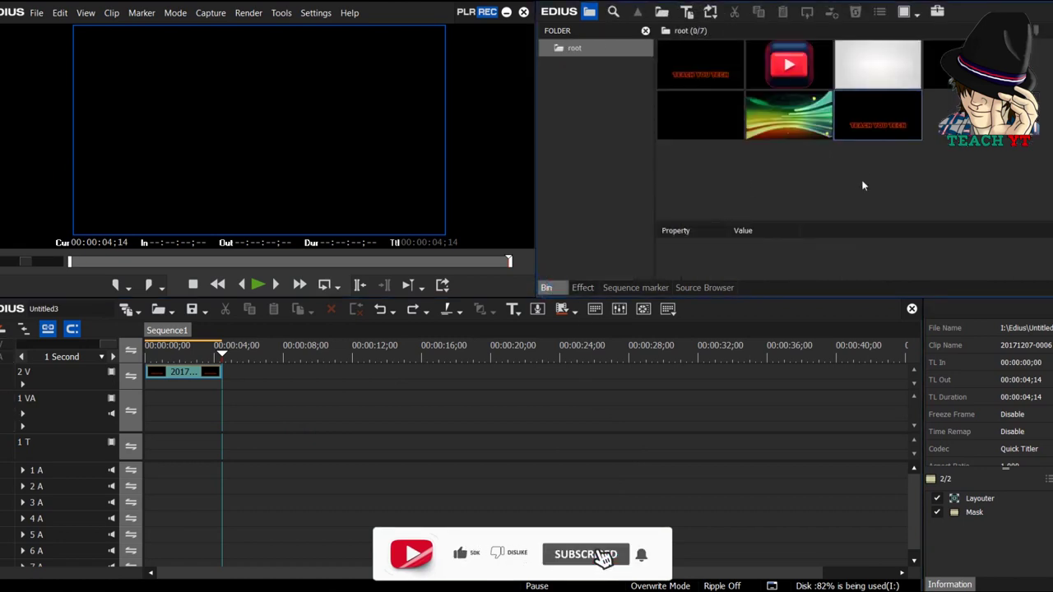
left_click_drag(785, 115, 269, 359)
left_click_drag(787, 125, 146, 413)
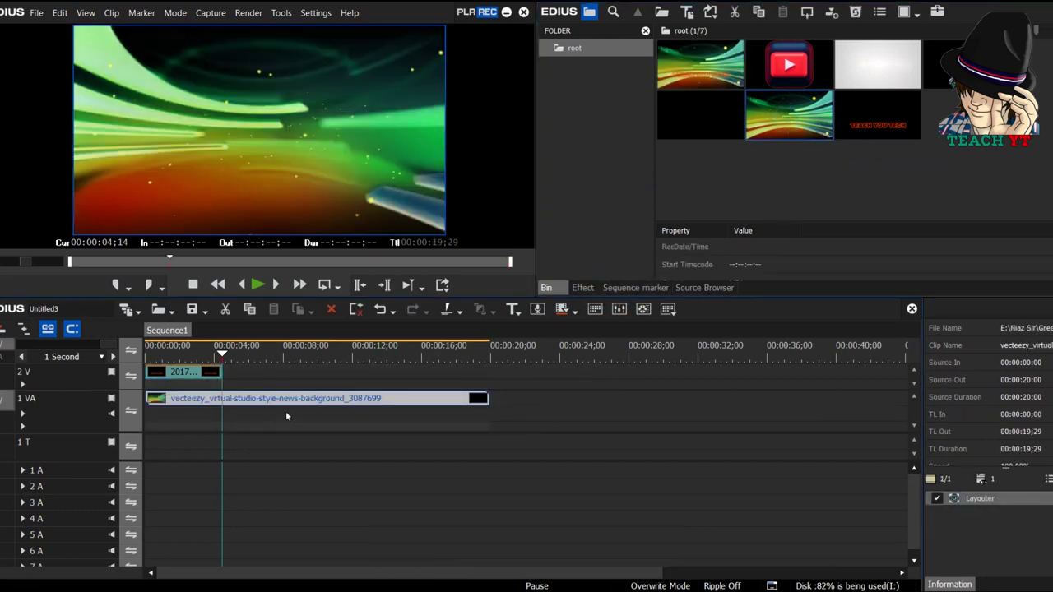
Scrub back to the beginning and play the sequence to review the title sweep over the background.
left_click(189, 350)
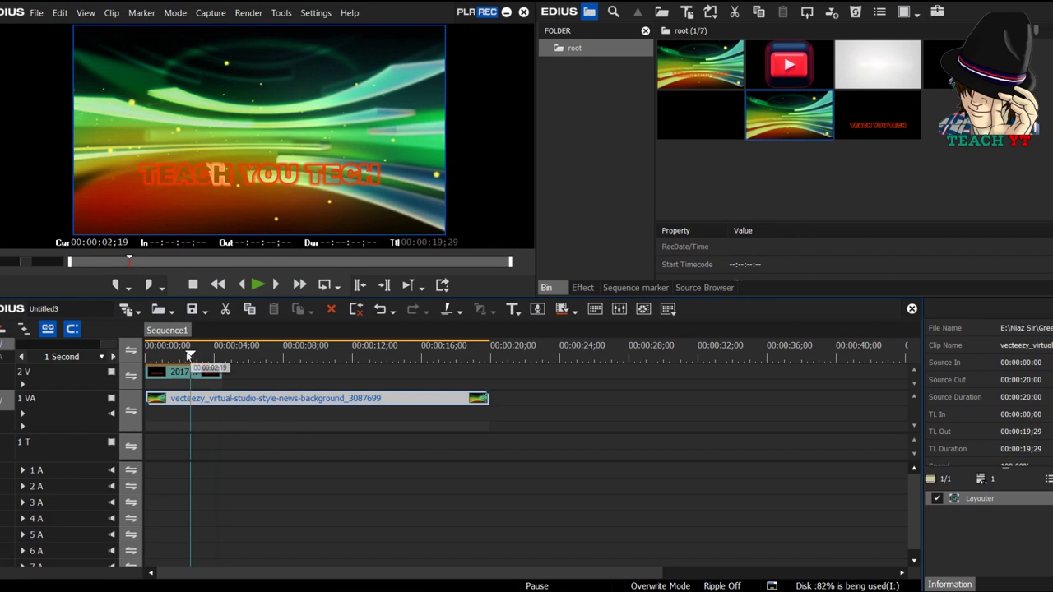
left_click_drag(180, 355, 141, 358)
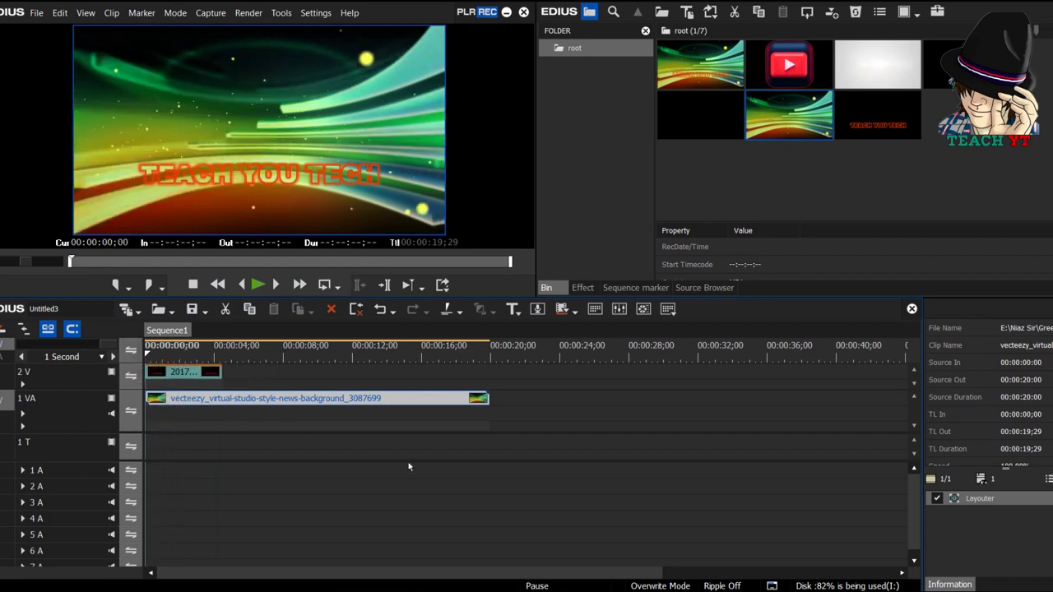
key("space")
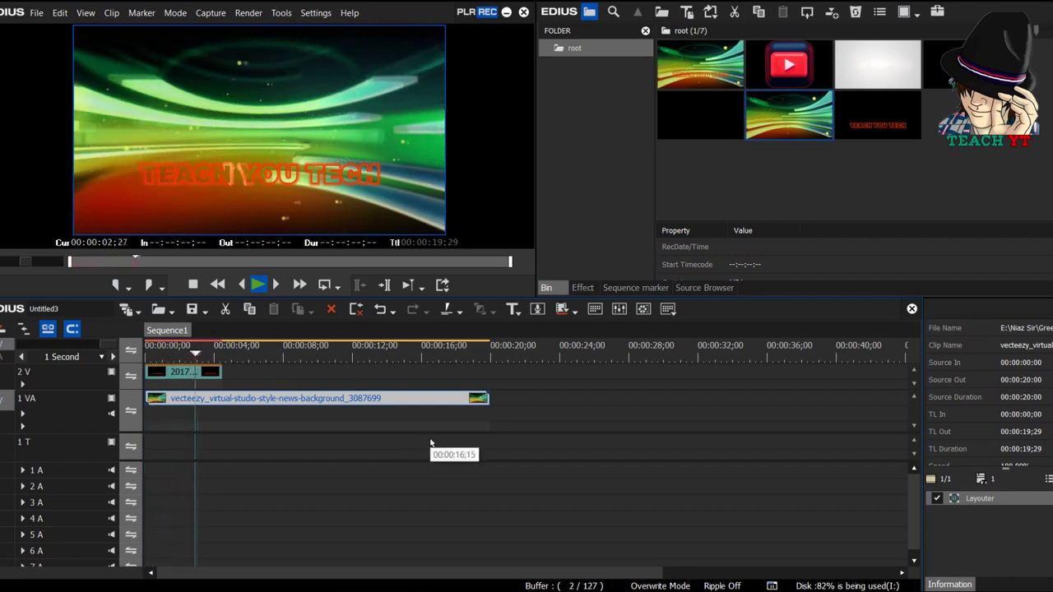
key("space")
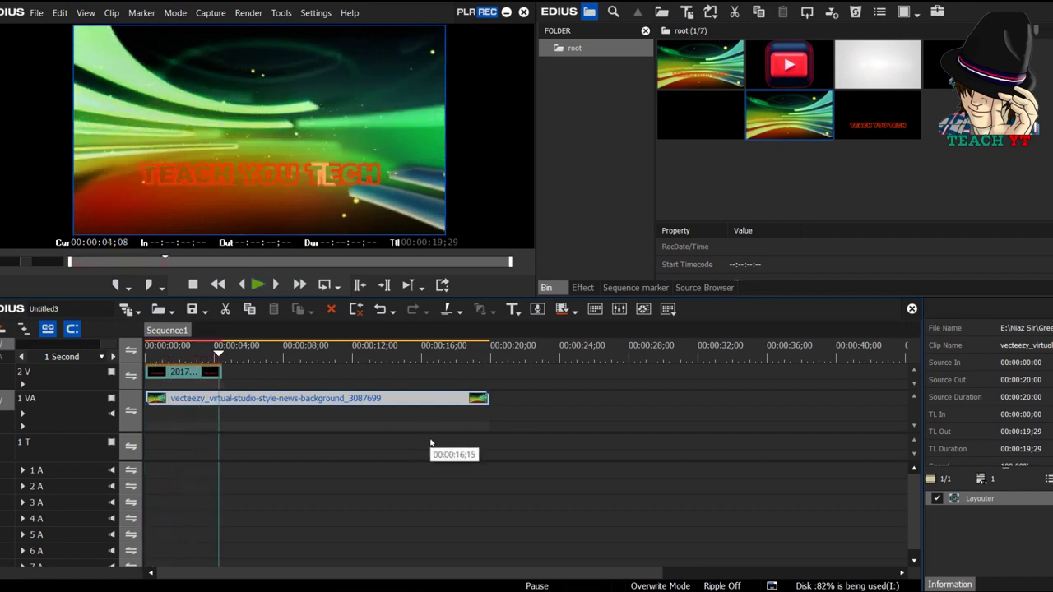
Reopen the title in Quick Titler, change the text's edge color to black, save it and replay the sequence from the beginning.
left_click(195, 375)
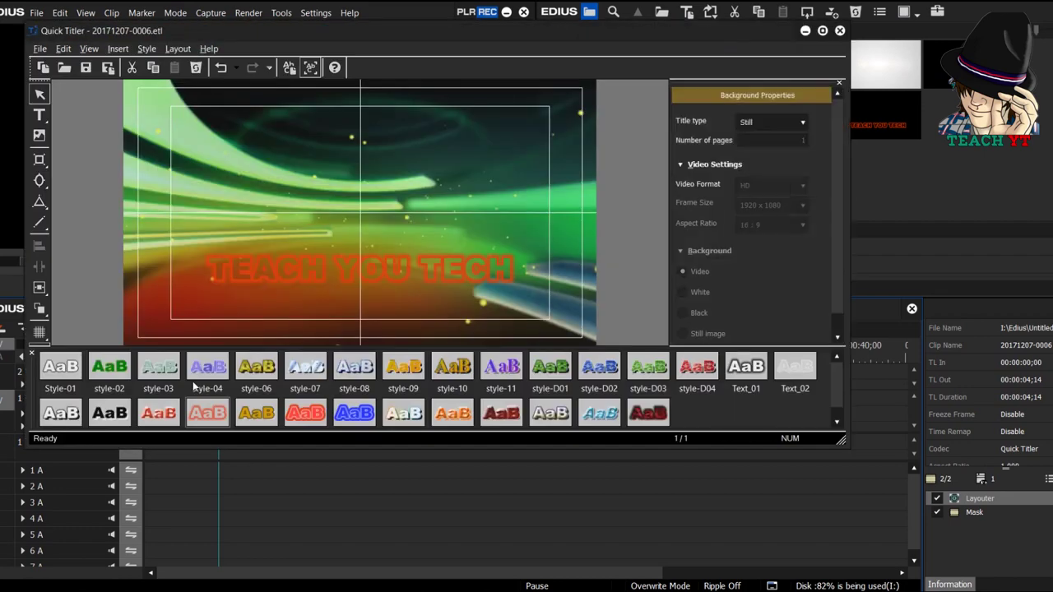
left_click(39, 116)
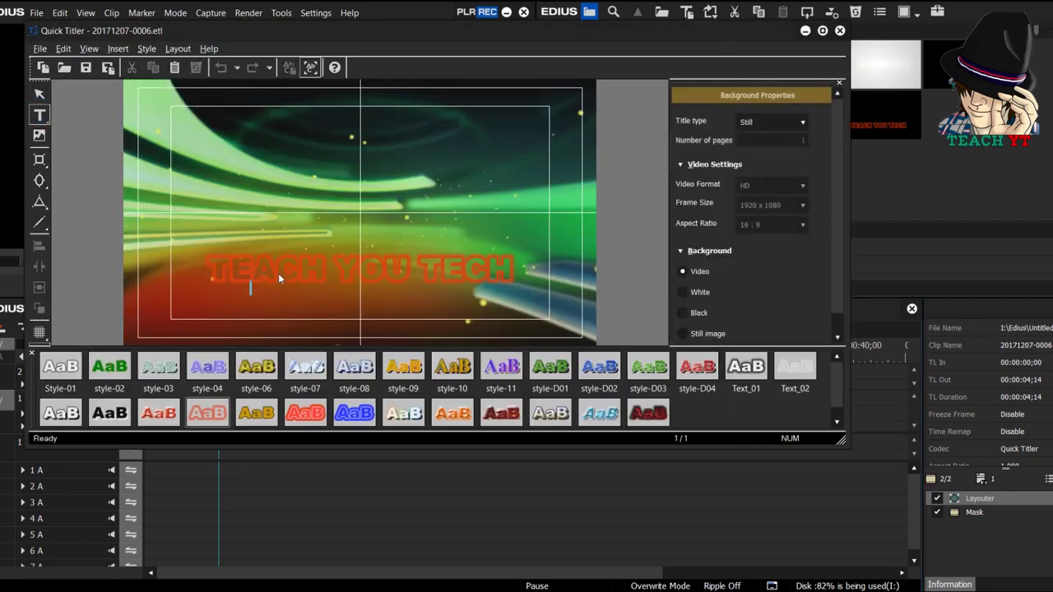
left_click(278, 273)
key("Escape")
left_click(310, 263)
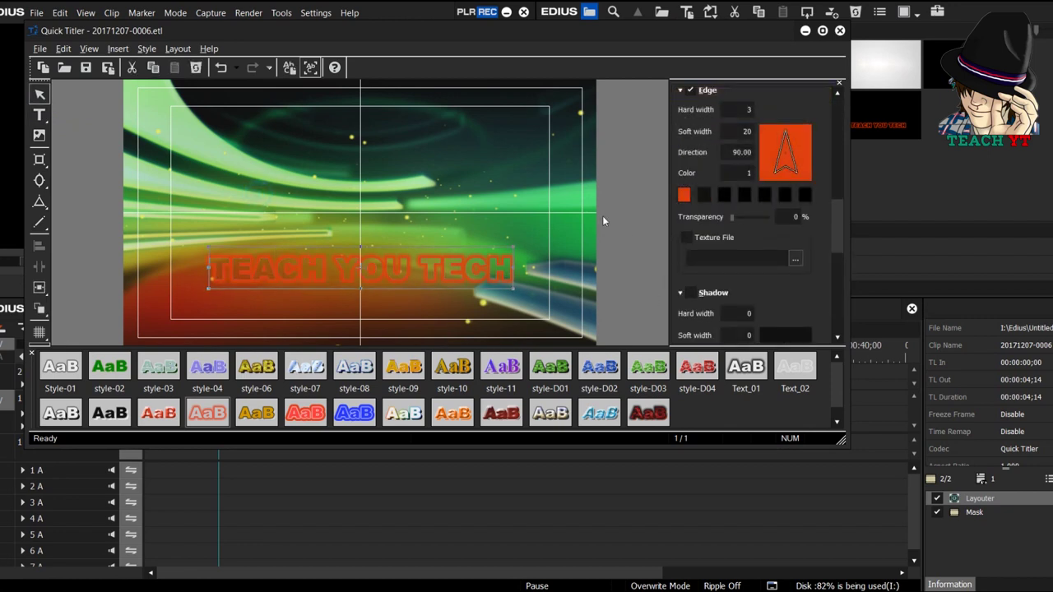
left_click(684, 196)
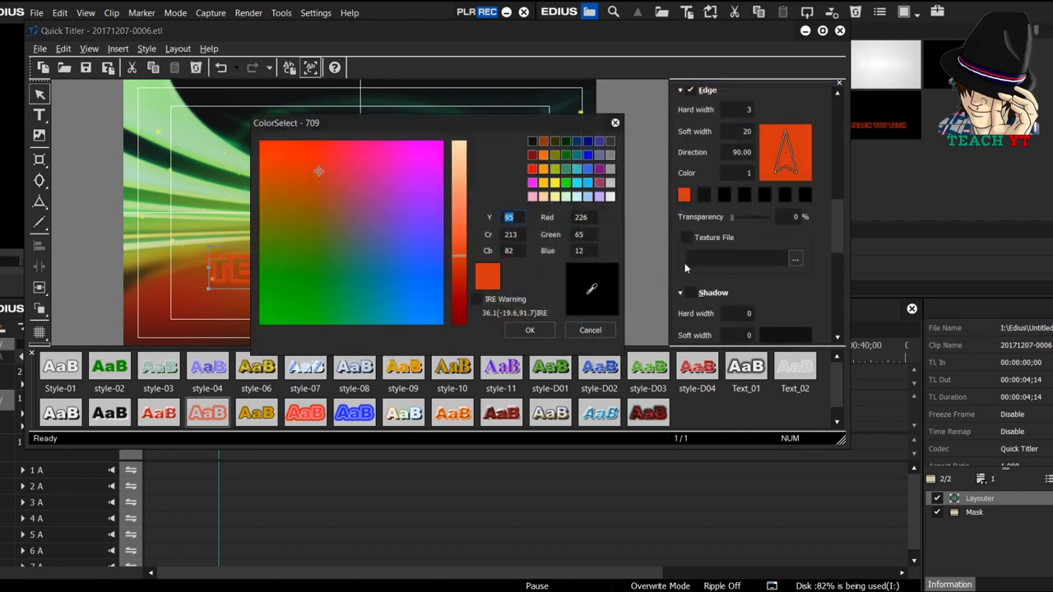
left_click(532, 143)
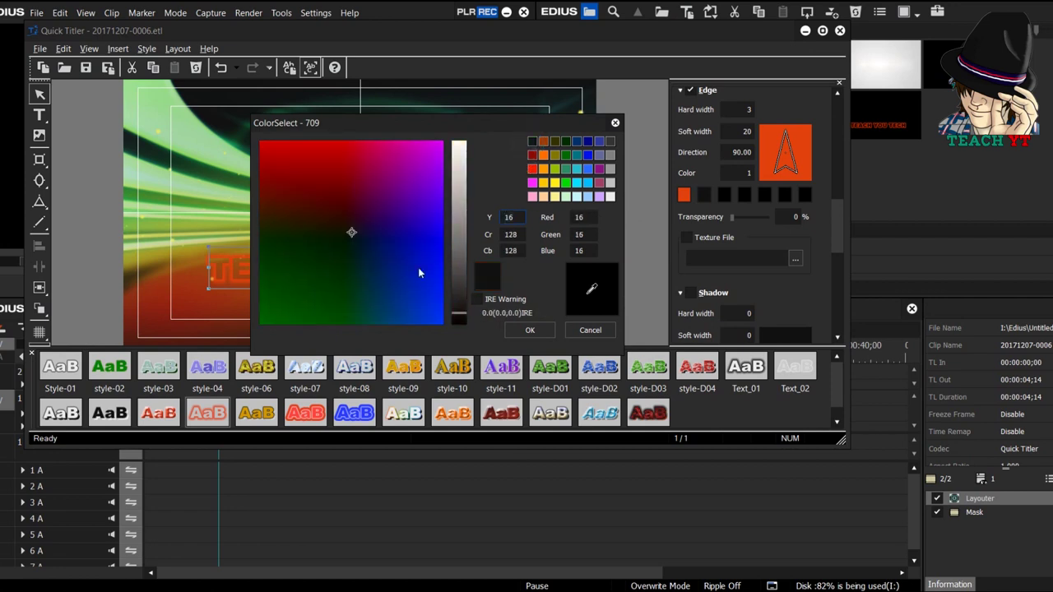
left_click(530, 330)
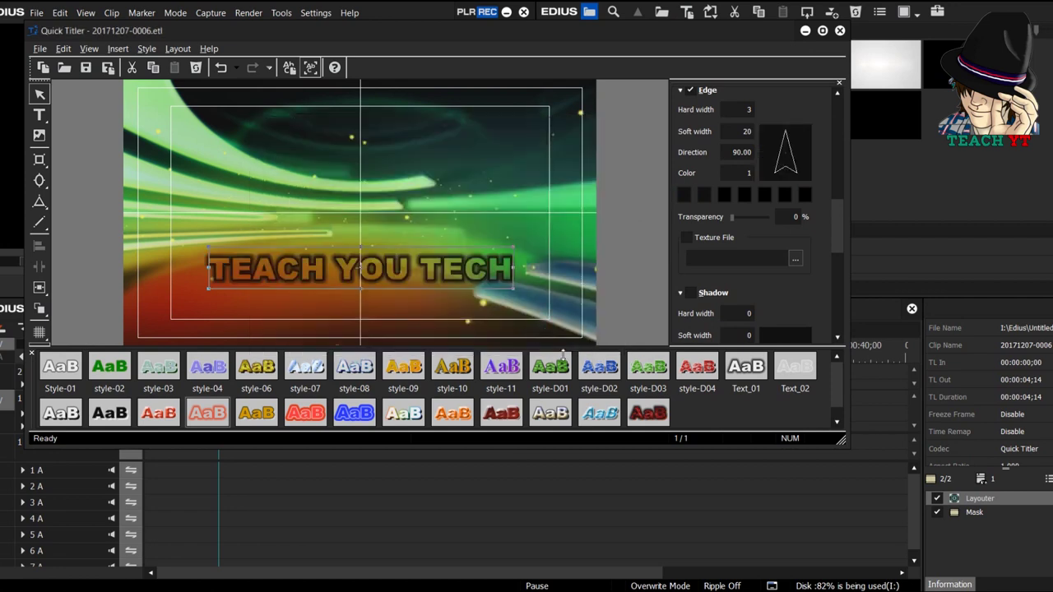
left_click(85, 68)
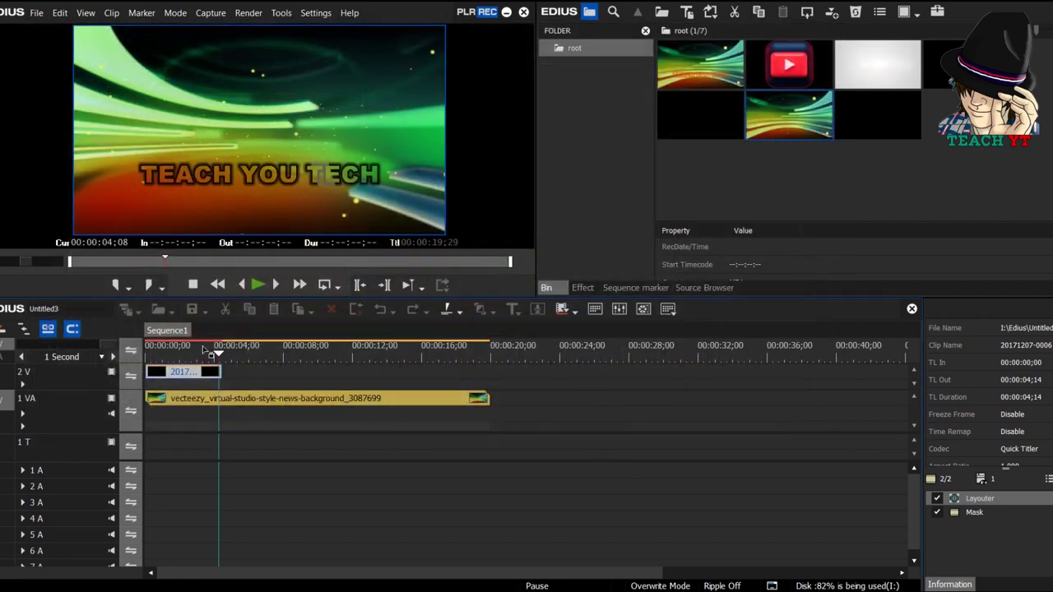
left_click(147, 347)
key("space")
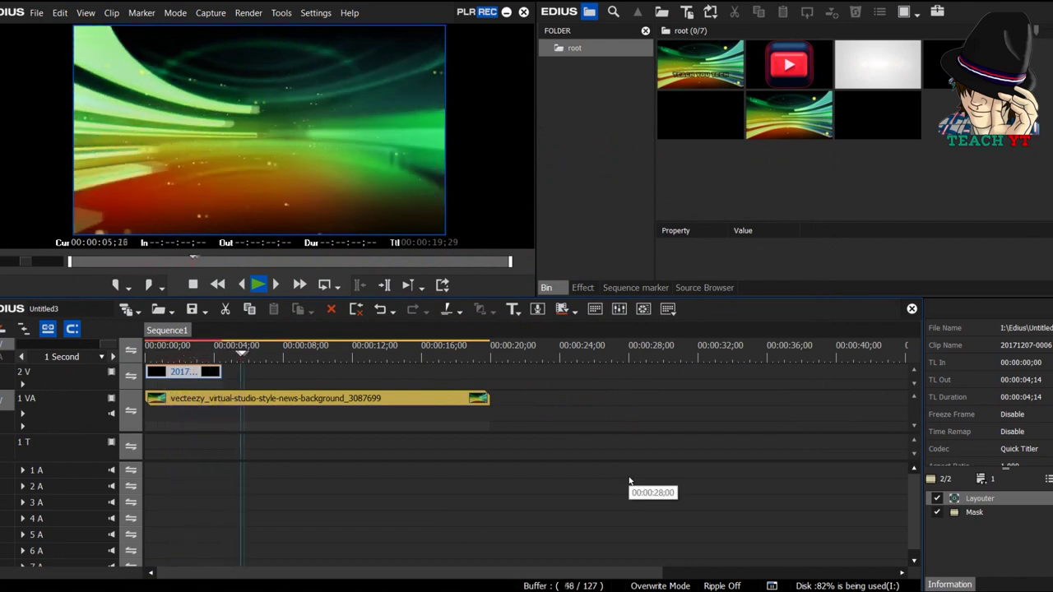
Trim the background clip on track 1 VA to end with the title at 00:00:04;14, and scrub back over the title.
left_click_drag(196, 357, 217, 356)
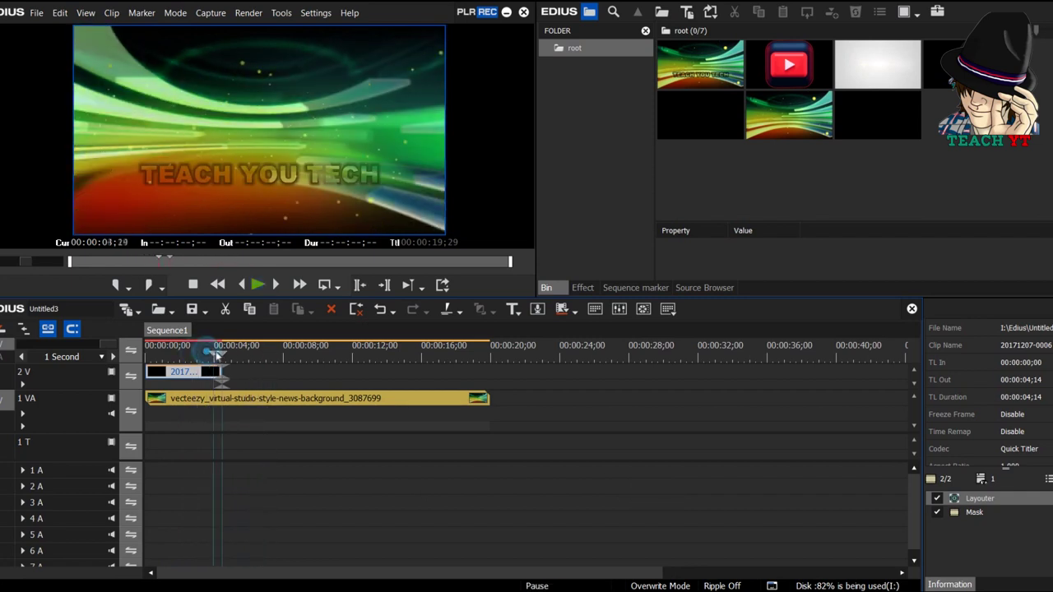
left_click(253, 403)
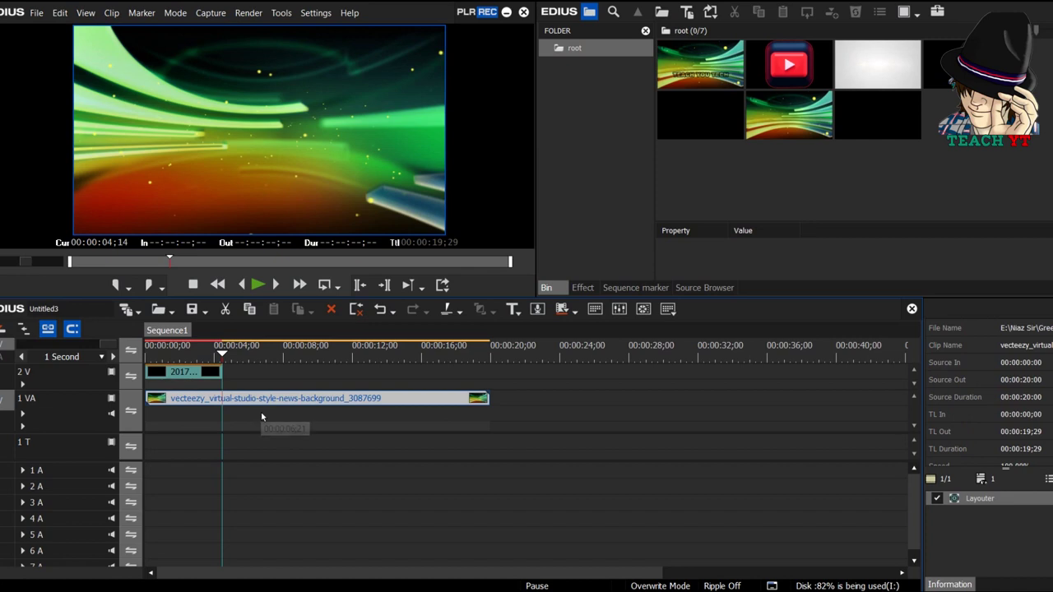
key("n")
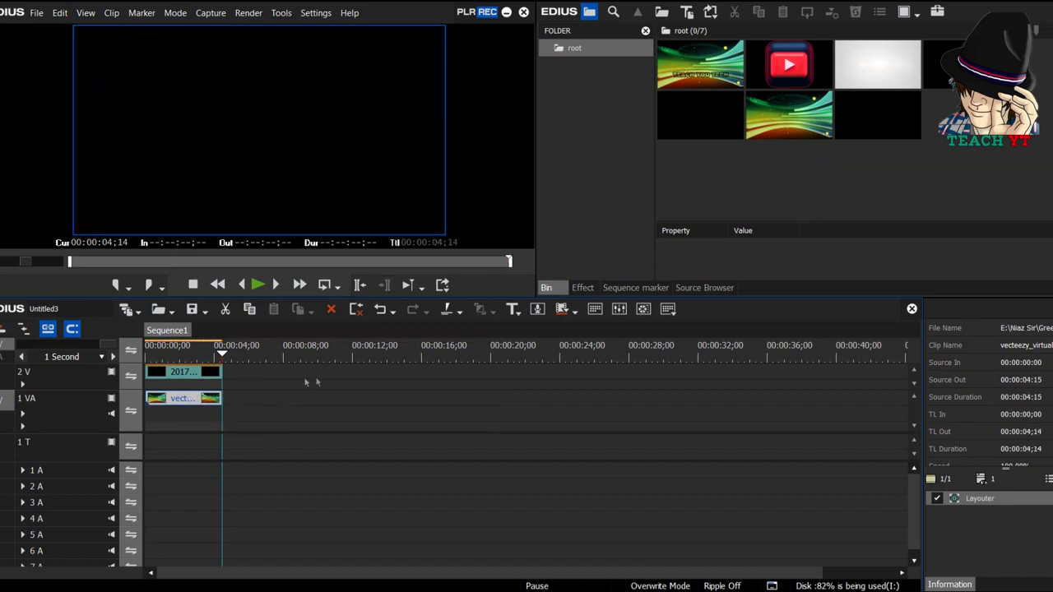
left_click_drag(203, 361, 178, 356)
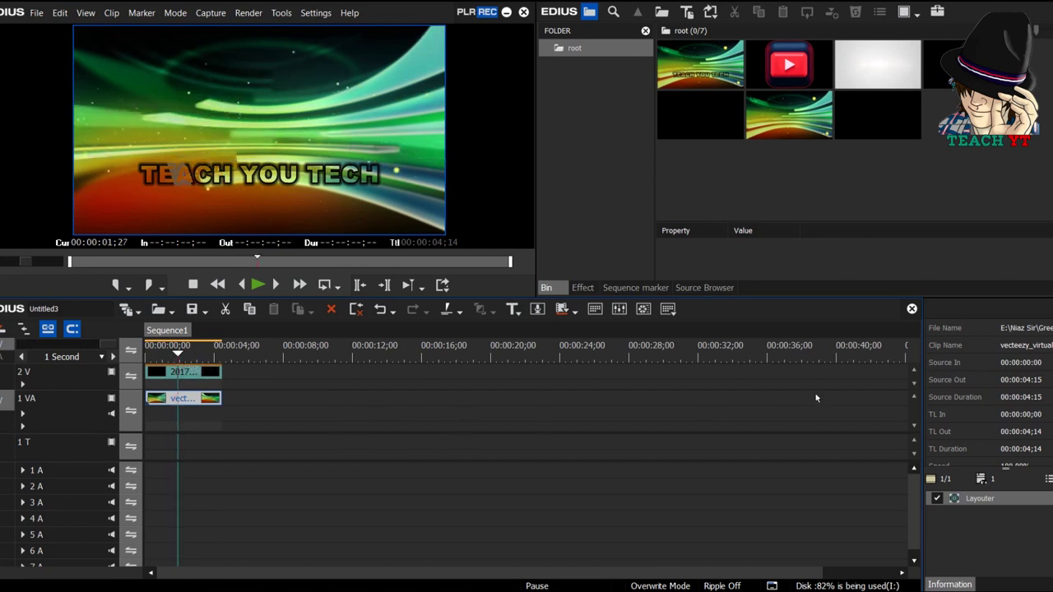
Add a V track above track 2 V.
right_click(81, 379)
mouse_move(190, 260)
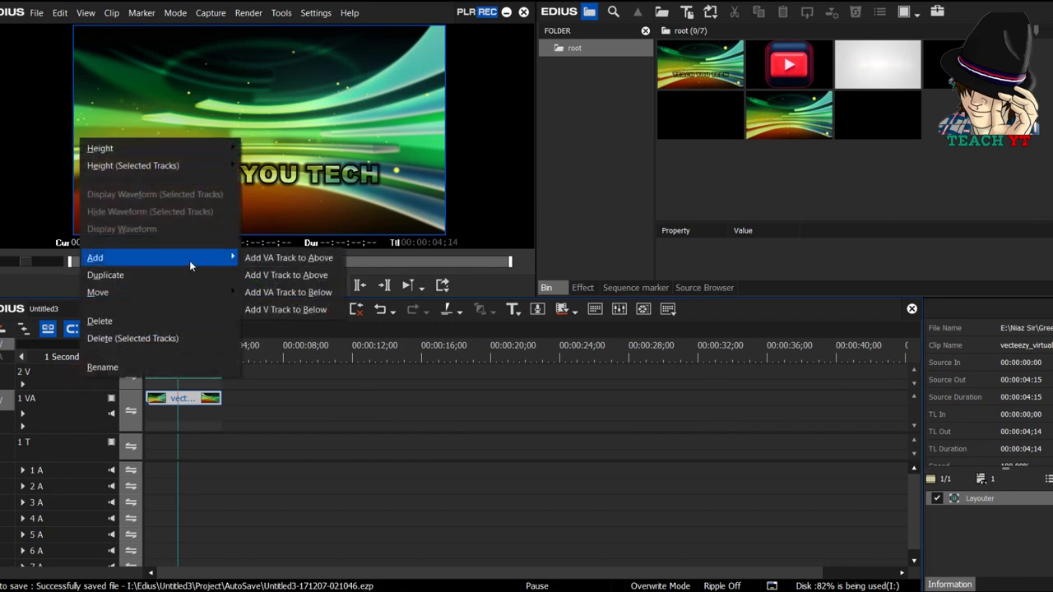
left_click(301, 274)
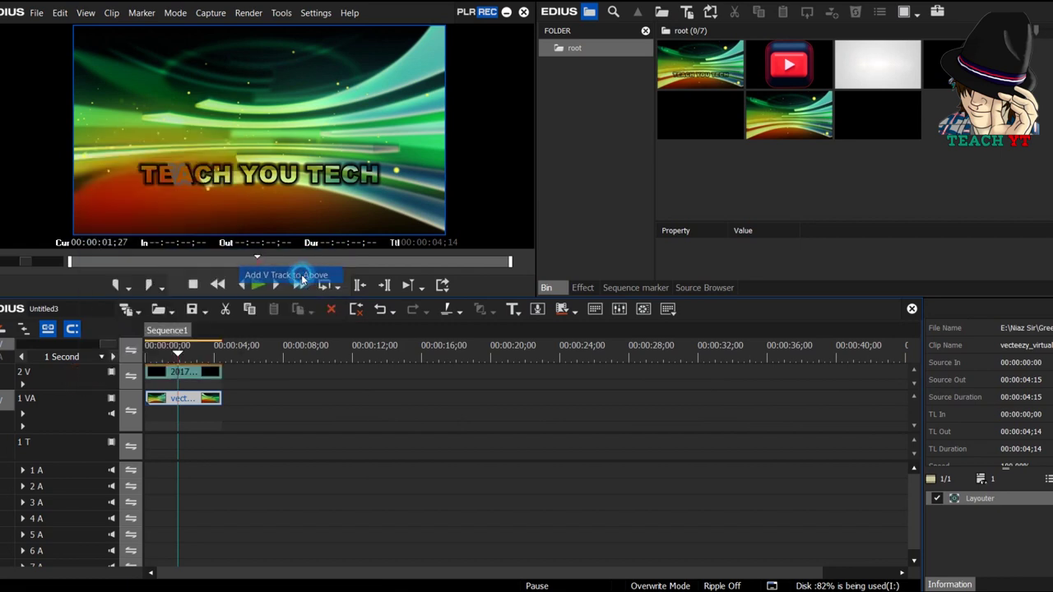
left_click(422, 467)
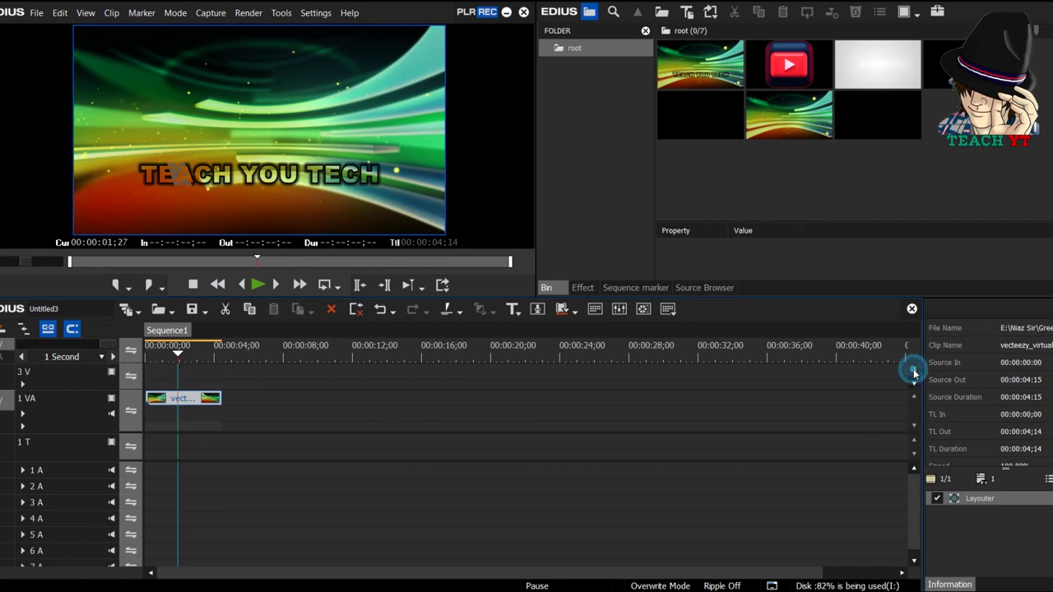
Place the Untitled-1 PNG logo at the start of track 3 V, matched to the title's length, and go to 00:00:02;17.
left_click_drag(944, 64, 222, 374)
left_click(190, 354)
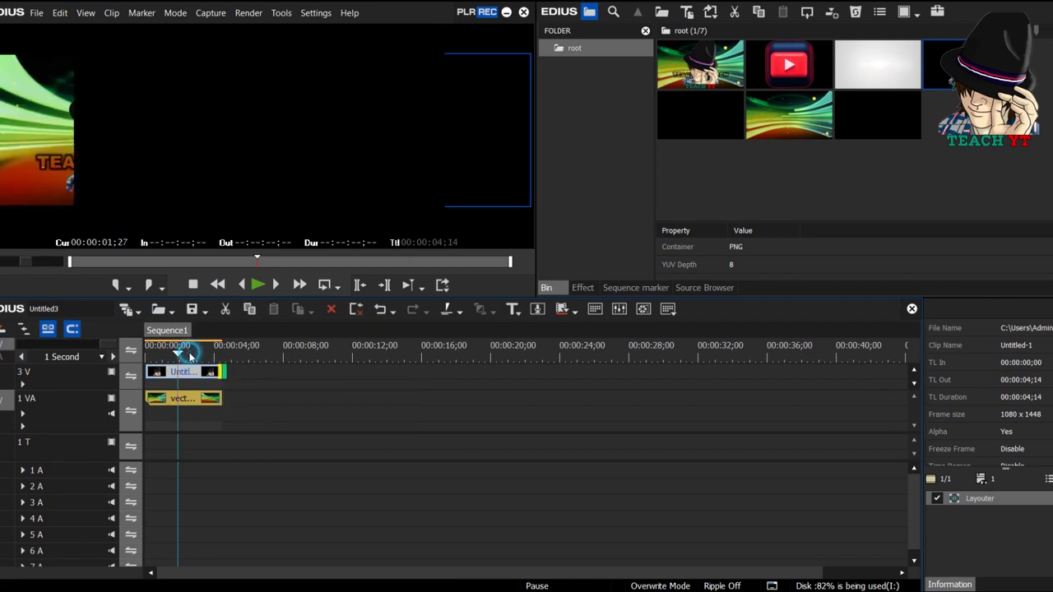
left_click(198, 400)
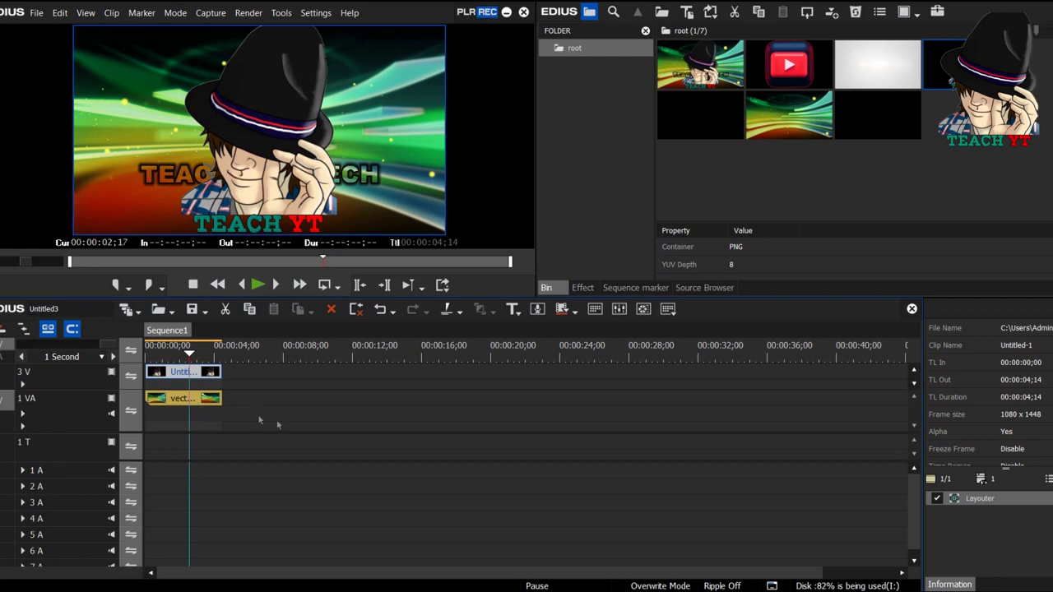
Scale the logo in the Layouter to about 35.10% vertical stretch and place it above the title at about -3.8 px, -13.50%.
left_click(986, 500)
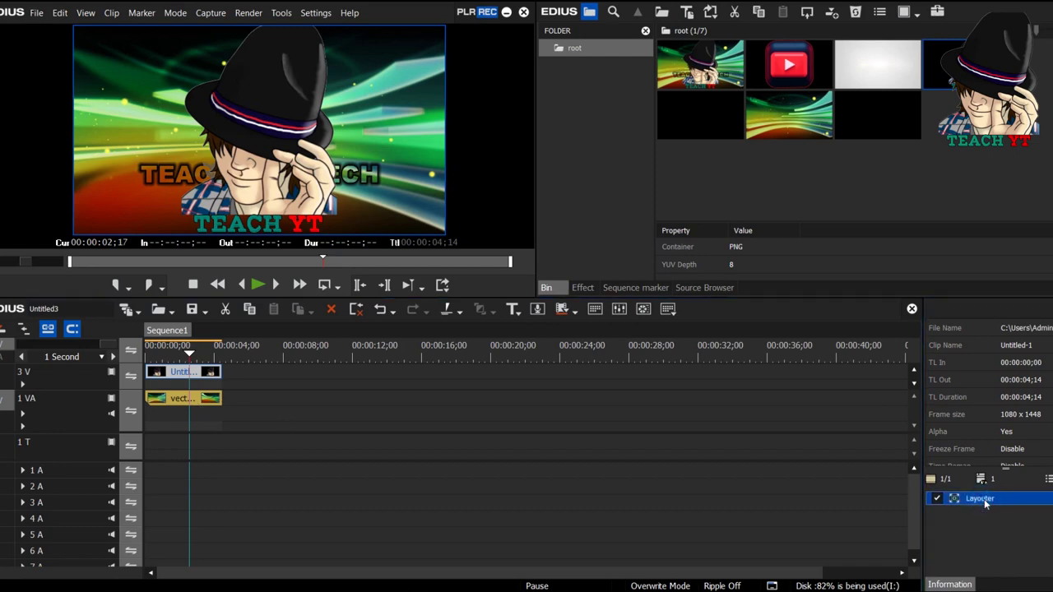
double_click(985, 503)
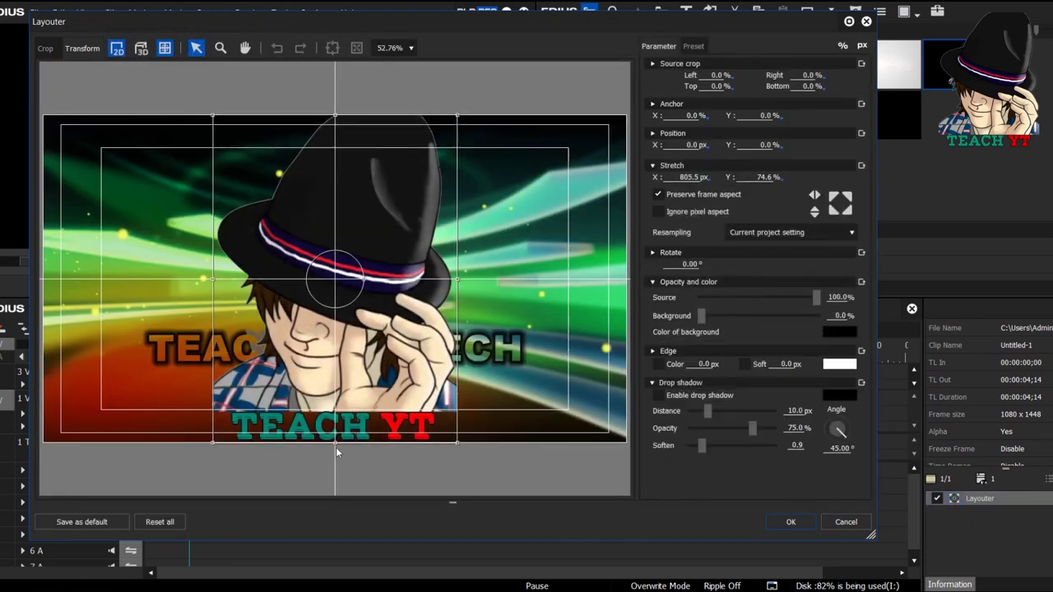
left_click_drag(337, 445, 349, 362)
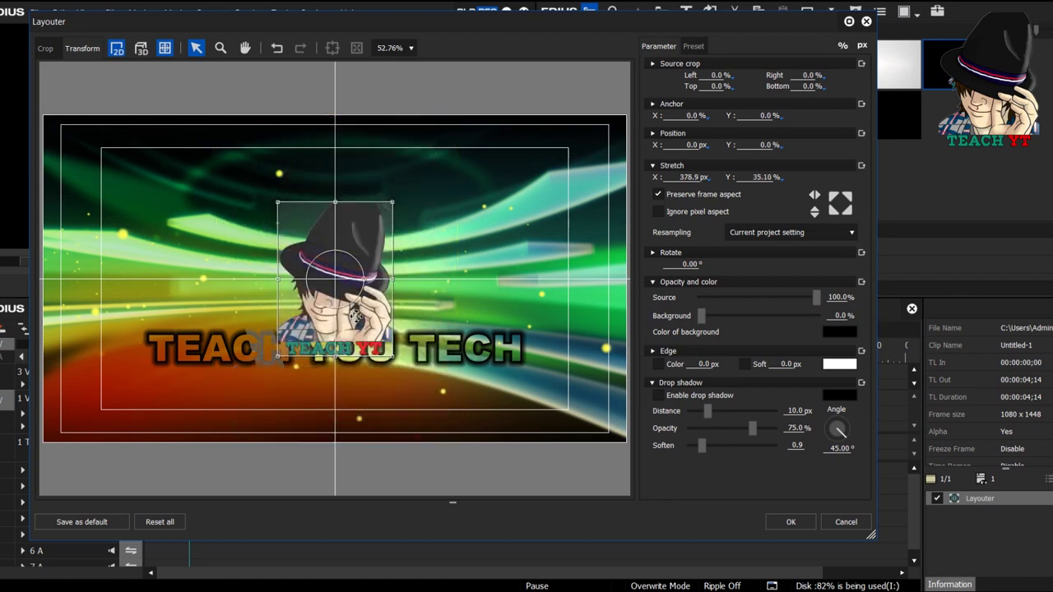
left_click_drag(359, 324, 359, 277)
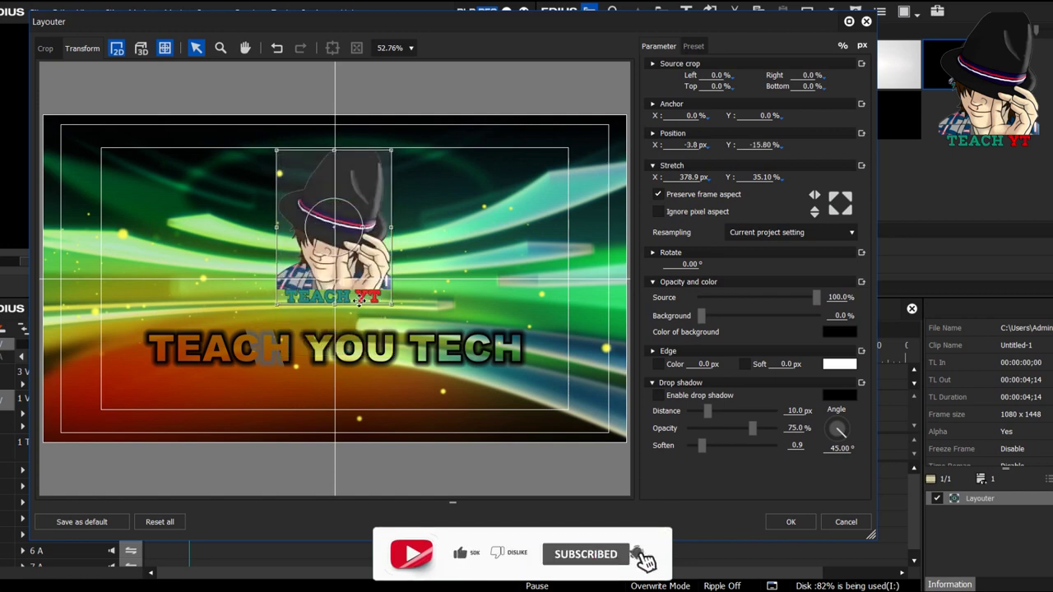
left_click_drag(363, 298, 359, 307)
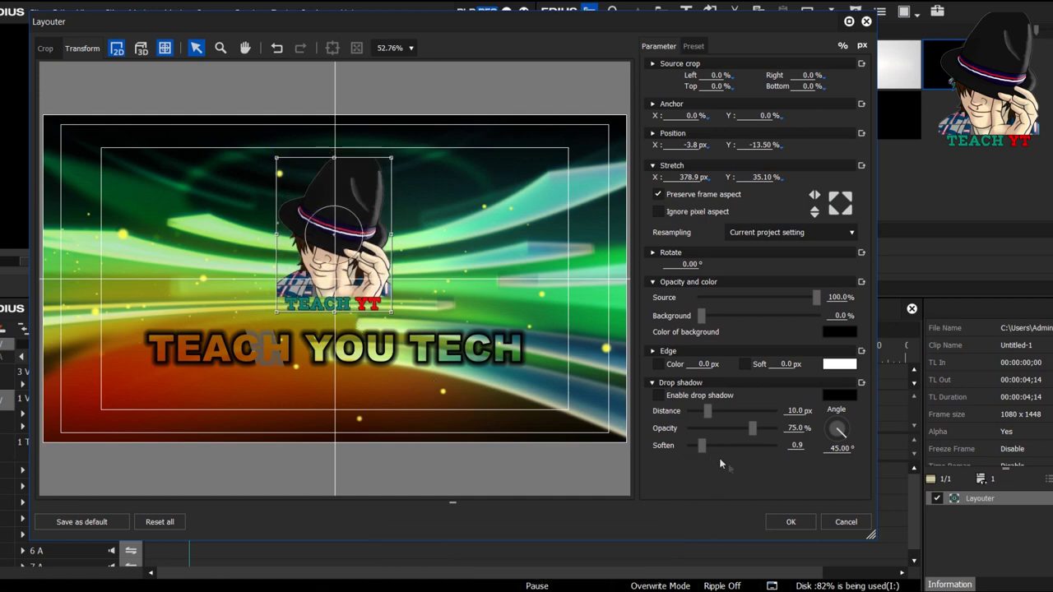
left_click(787, 521)
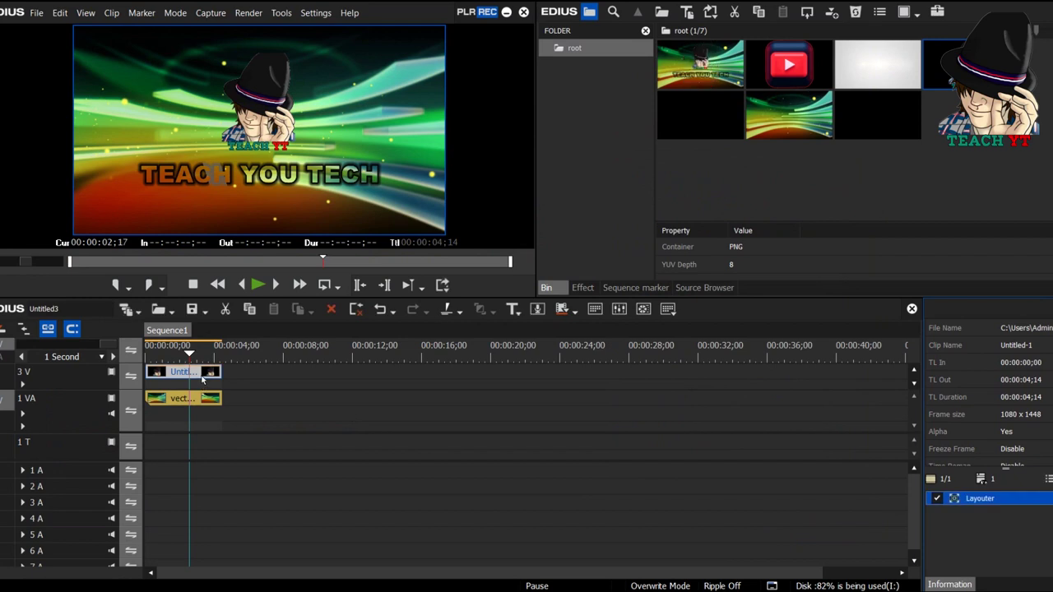
Replay the sequence from the beginning to check the resized logo above the title.
left_click(285, 420)
key("Home")
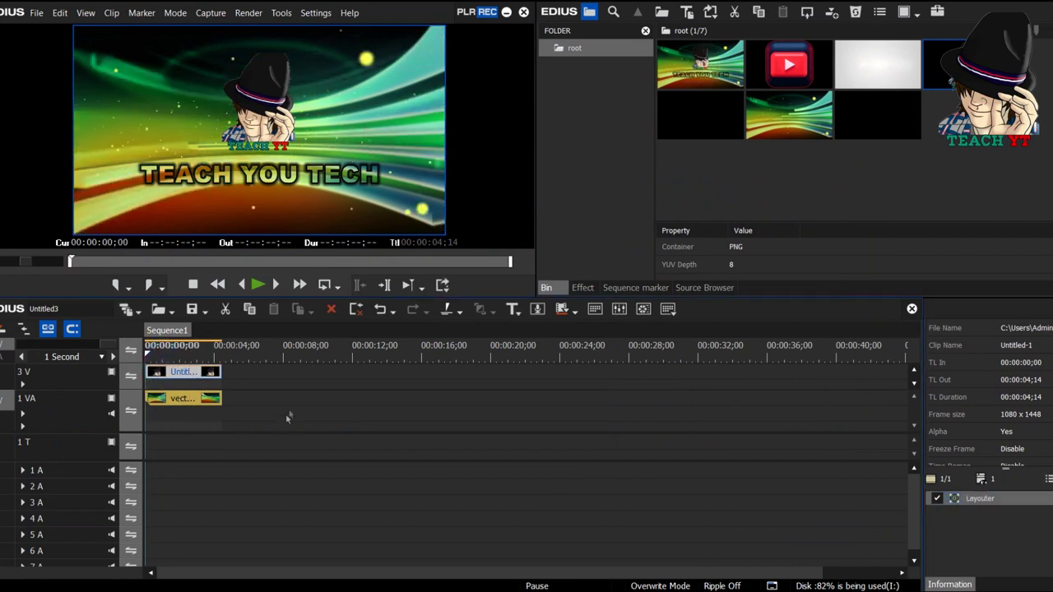
key("space")
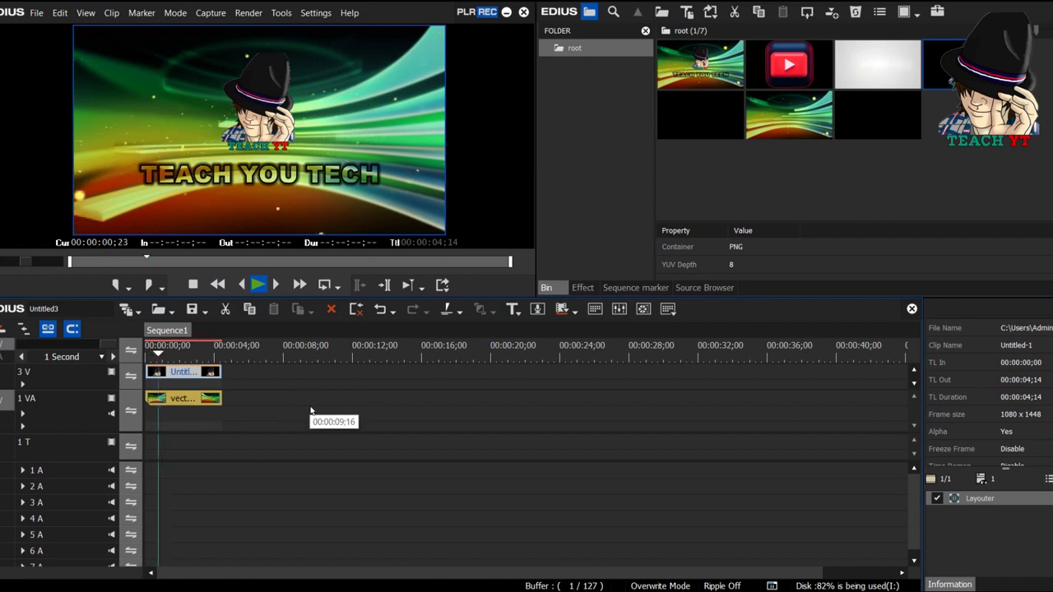
key("space")
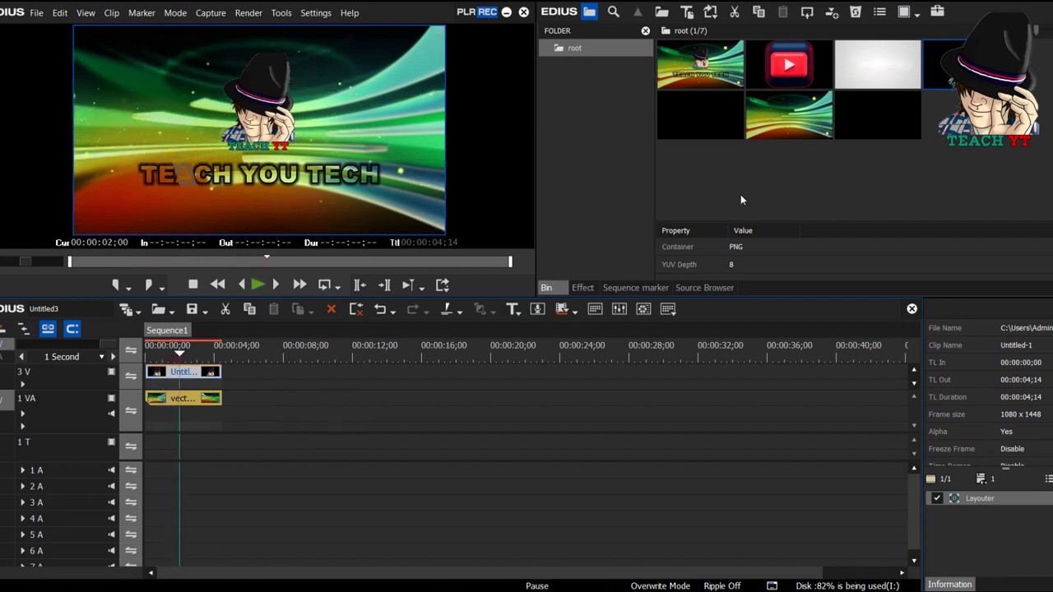
Browse the proDAD Vitascene transitions, including Build Effects from Scratch and the only -IN- Spin (NEW) and Fade sets.
left_click(583, 288)
left_click(674, 100)
left_click_drag(675, 101, 670, 245)
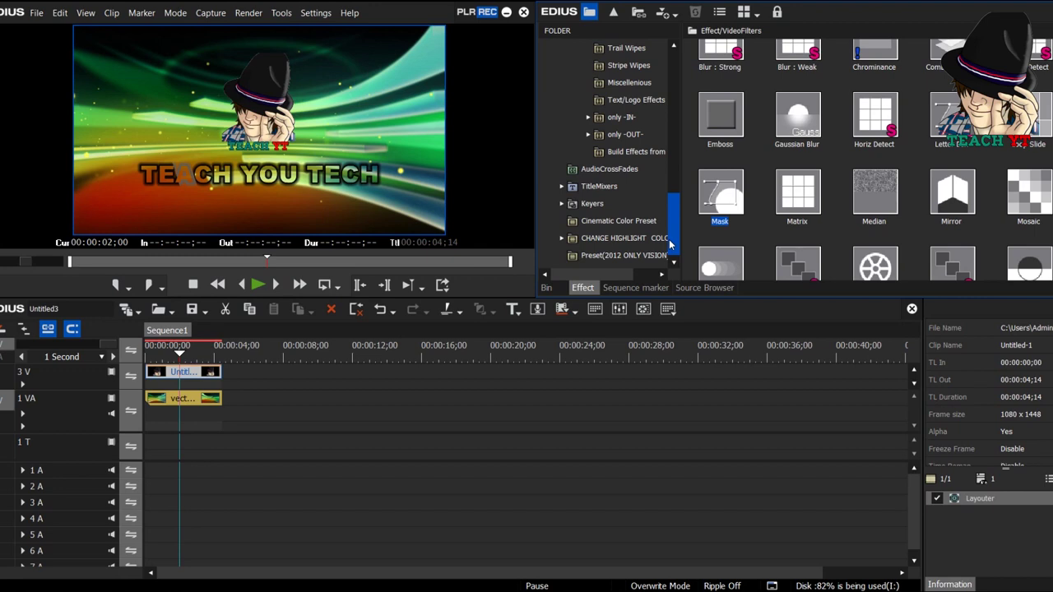
left_click(620, 150)
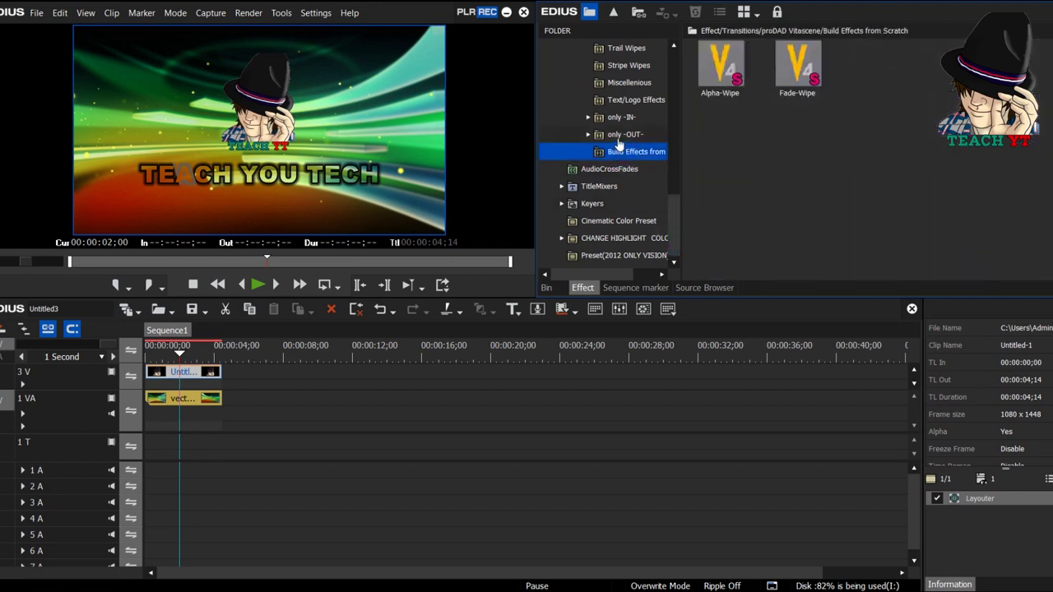
left_click(623, 119)
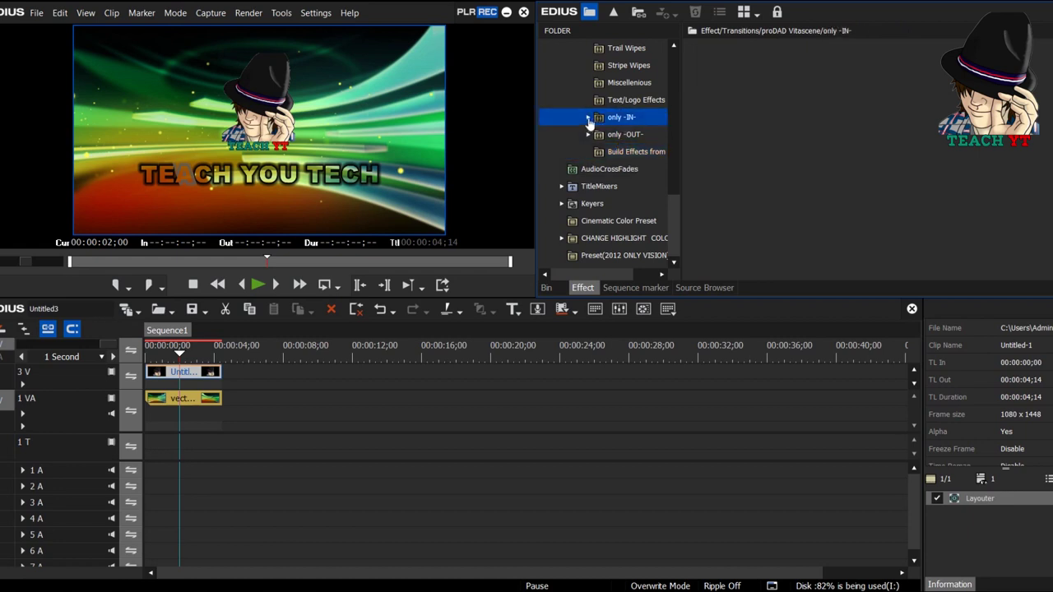
left_click(589, 117)
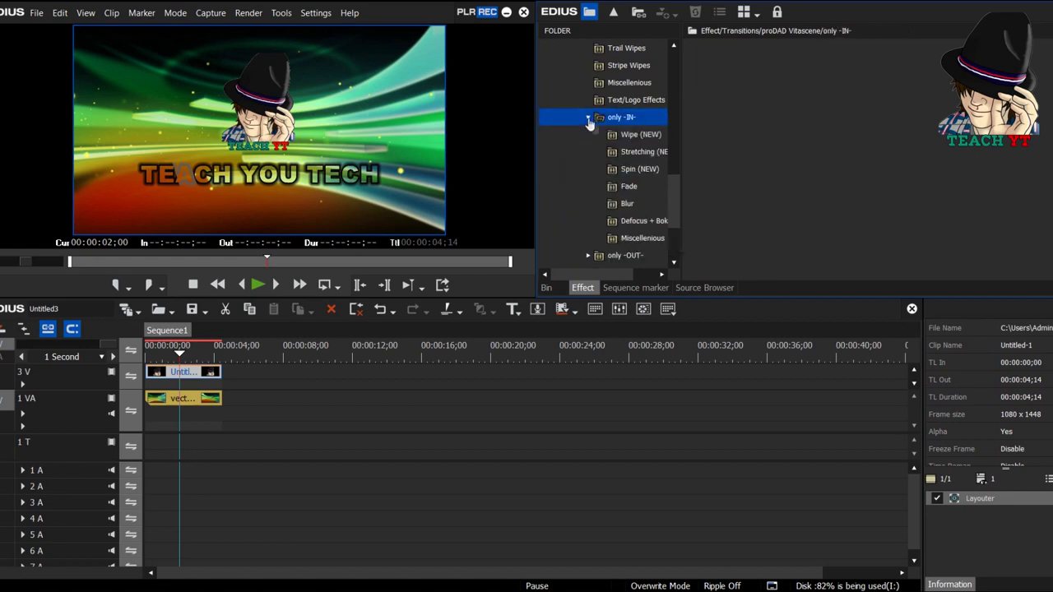
left_click(650, 170)
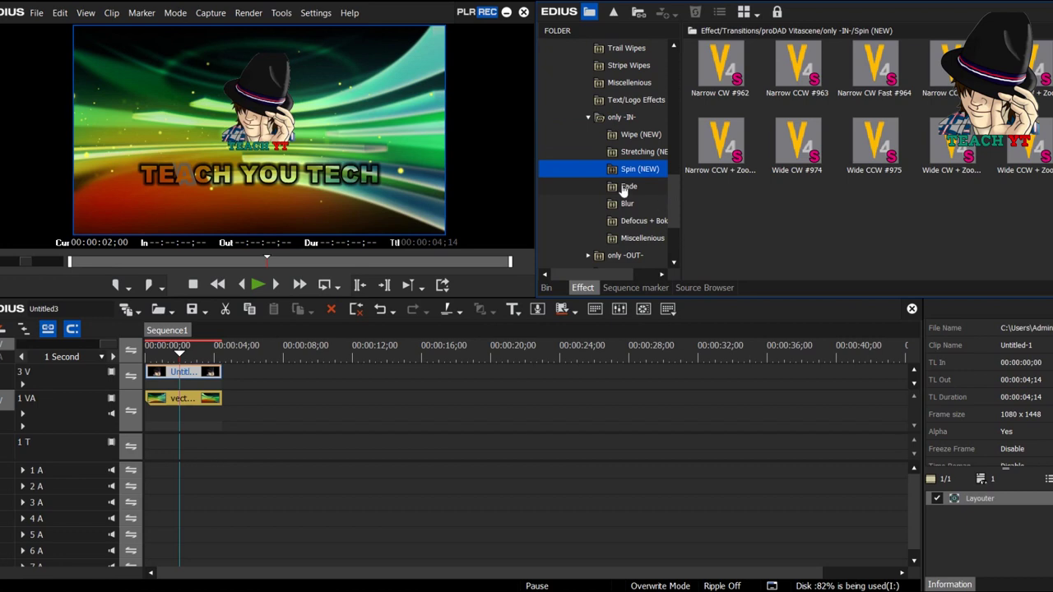
left_click(627, 188)
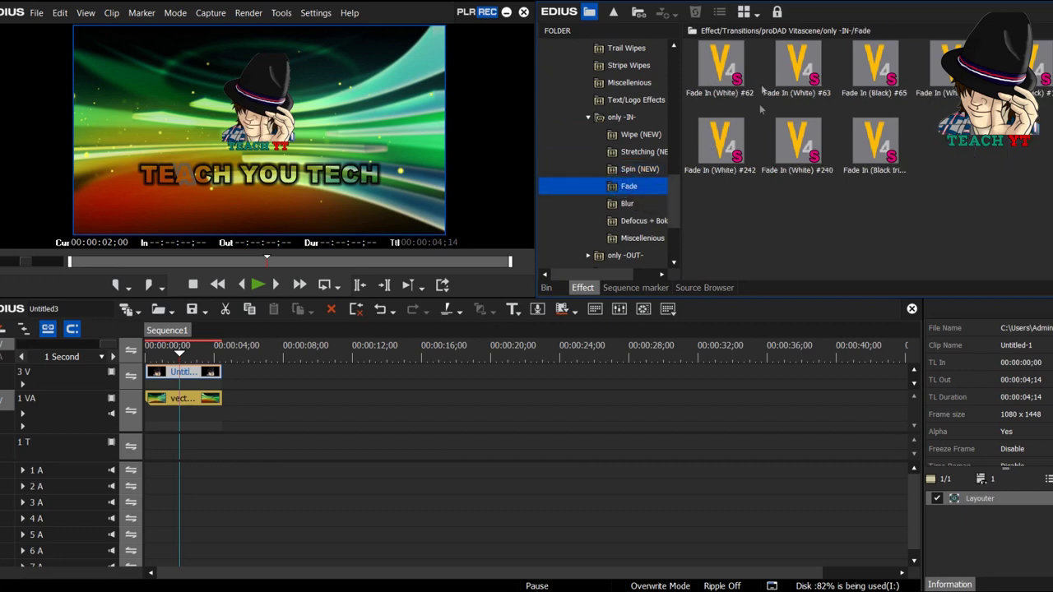
Try the only -IN- Defocus In #139 transition at the start of the logo clip on track 3 V and preview it.
left_click(648, 222)
left_click_drag(730, 72, 191, 372)
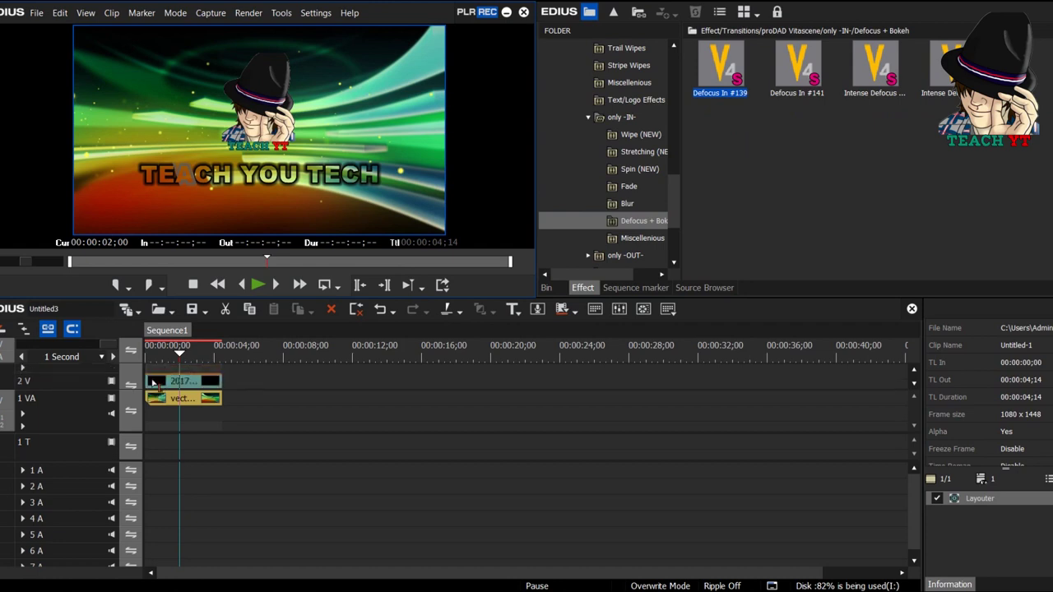
left_click(156, 365)
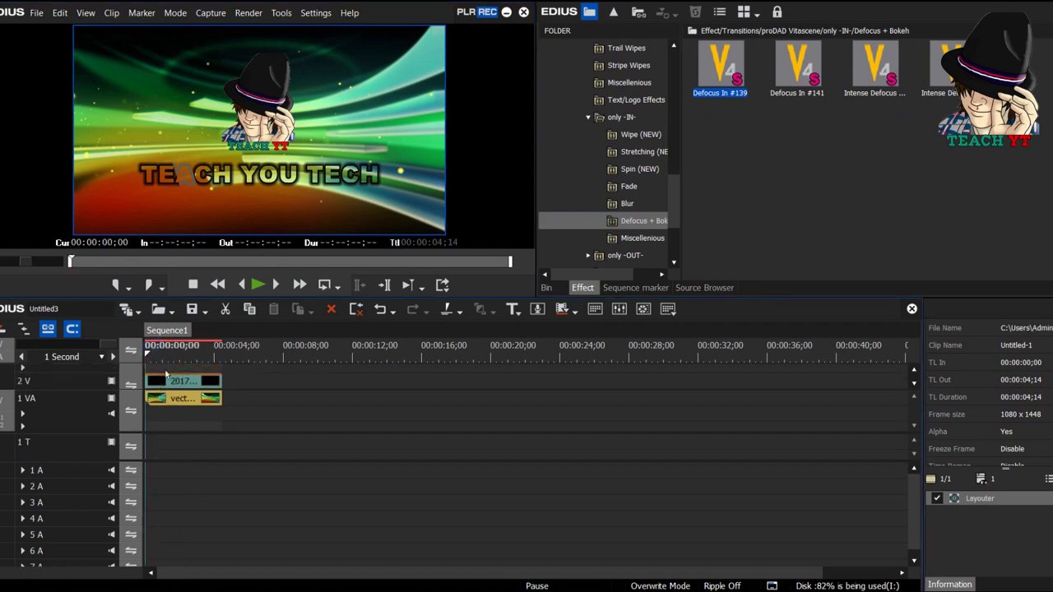
key("space")
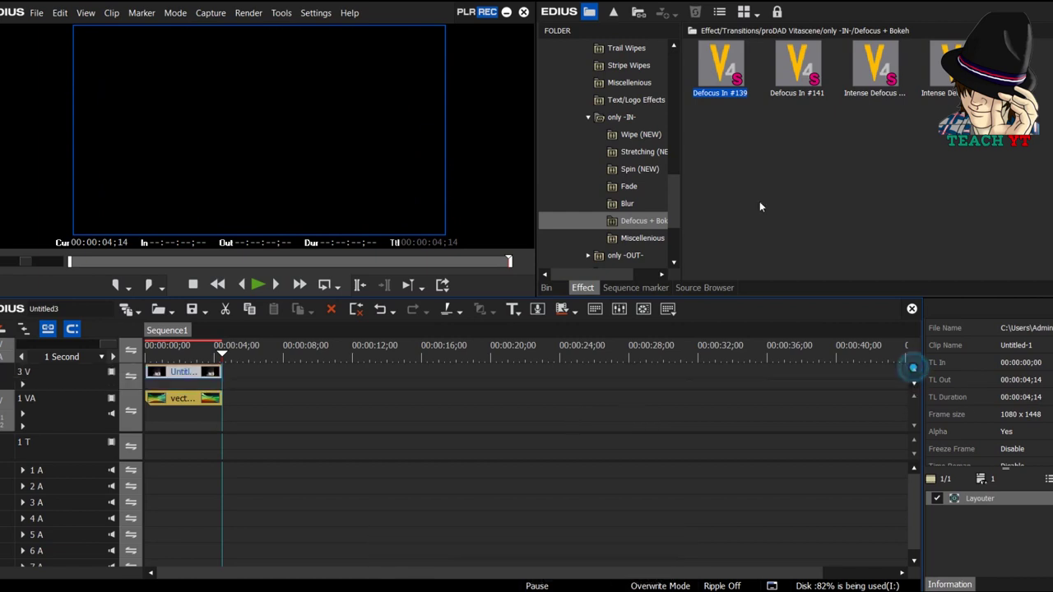
left_click_drag(724, 76, 136, 356)
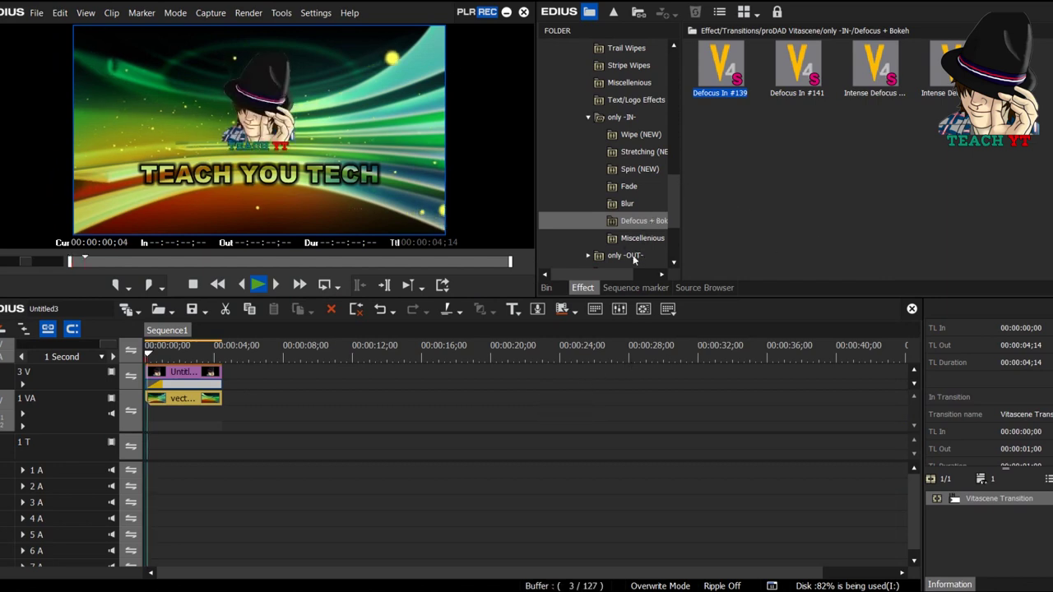
key("space")
Look through the proDAD and SMPTE transition sets, including Squeeze, for another entrance for the logo.
left_click(673, 198)
left_click_drag(673, 197, 682, 169)
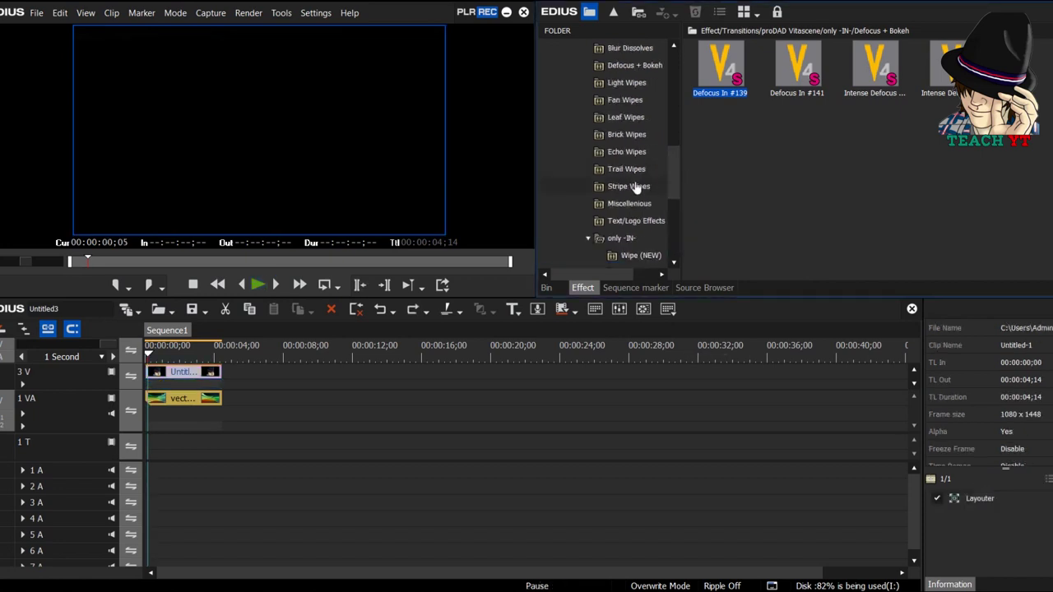
left_click(676, 157)
left_click_drag(678, 161, 693, 94)
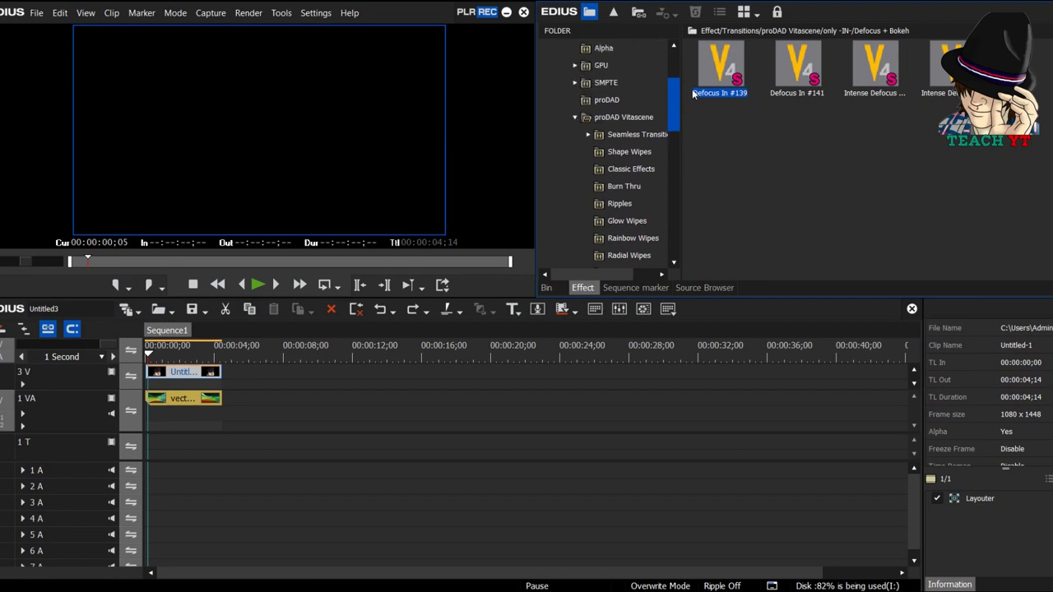
left_click(603, 100)
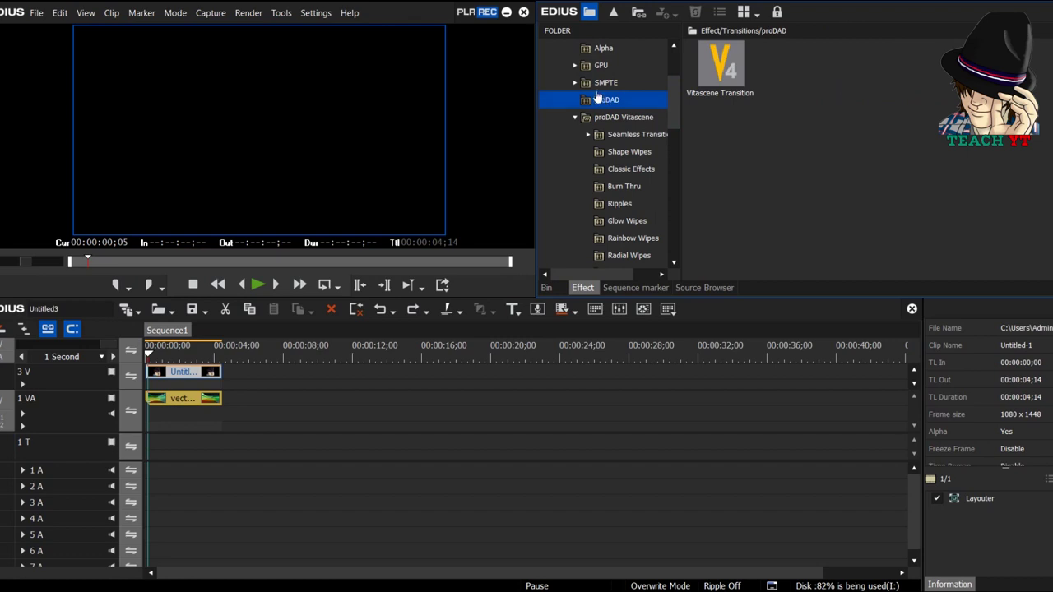
left_click(575, 83)
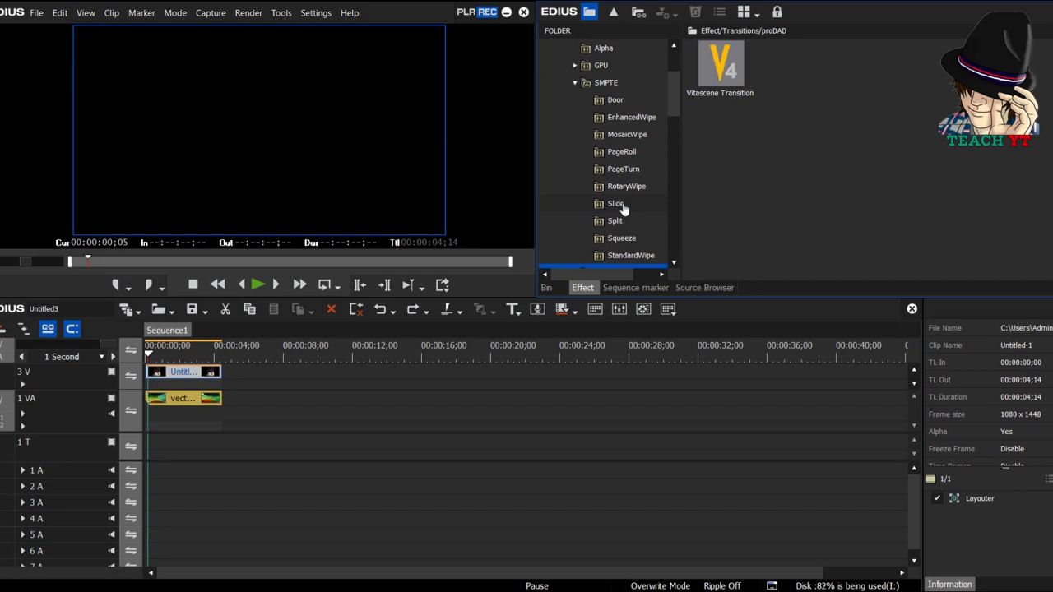
left_click_drag(673, 87, 680, 107)
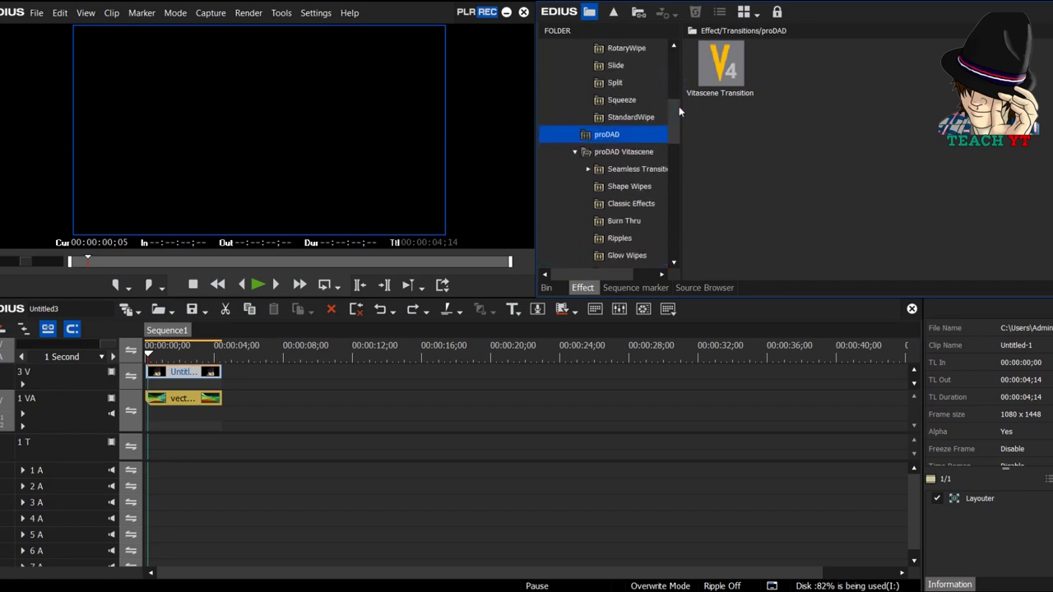
left_click(622, 100)
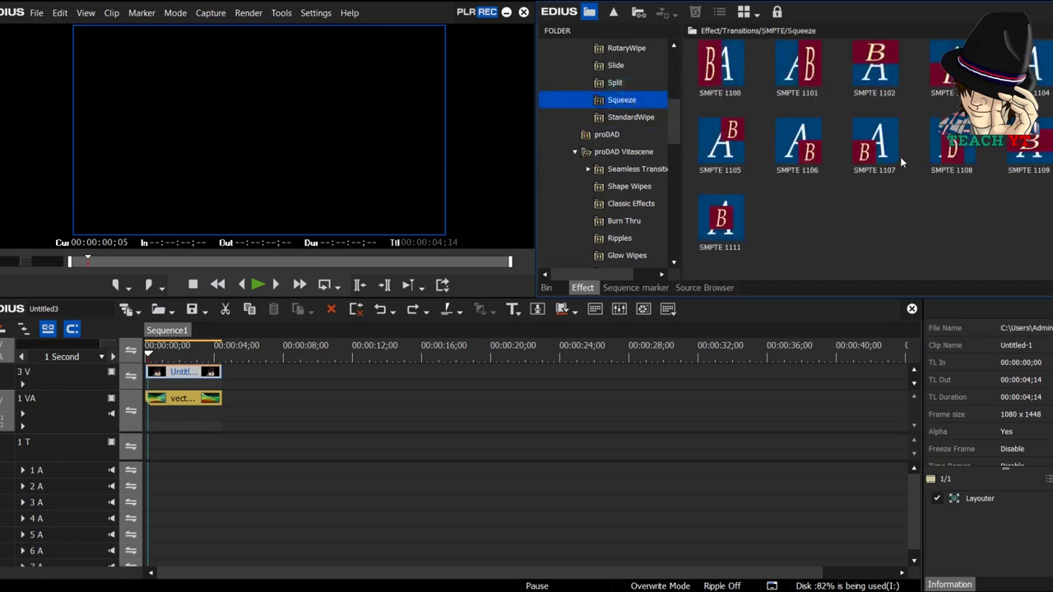
left_click(607, 134)
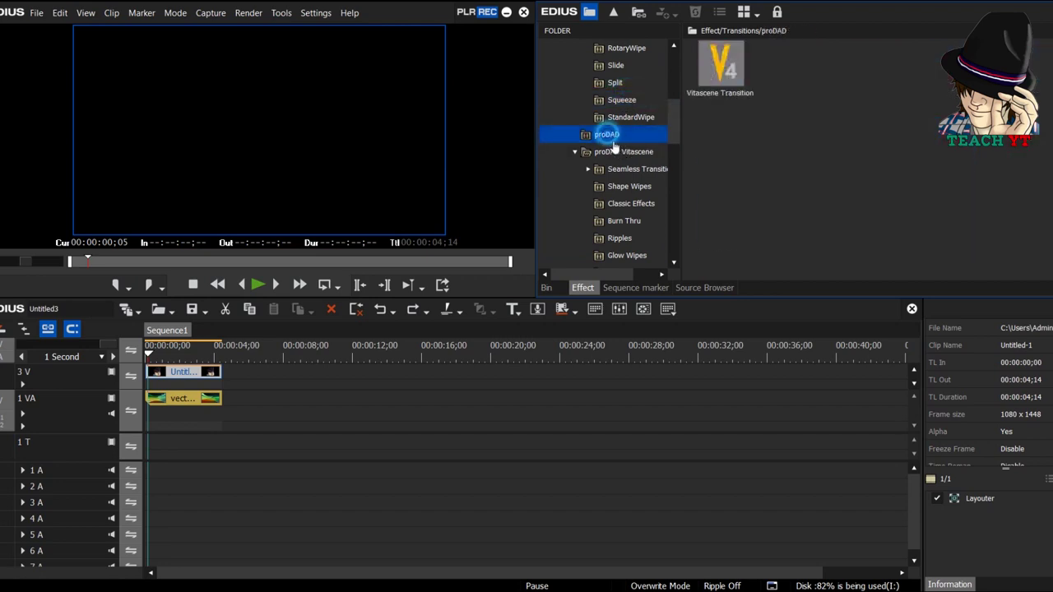
left_click_drag(673, 115, 675, 135)
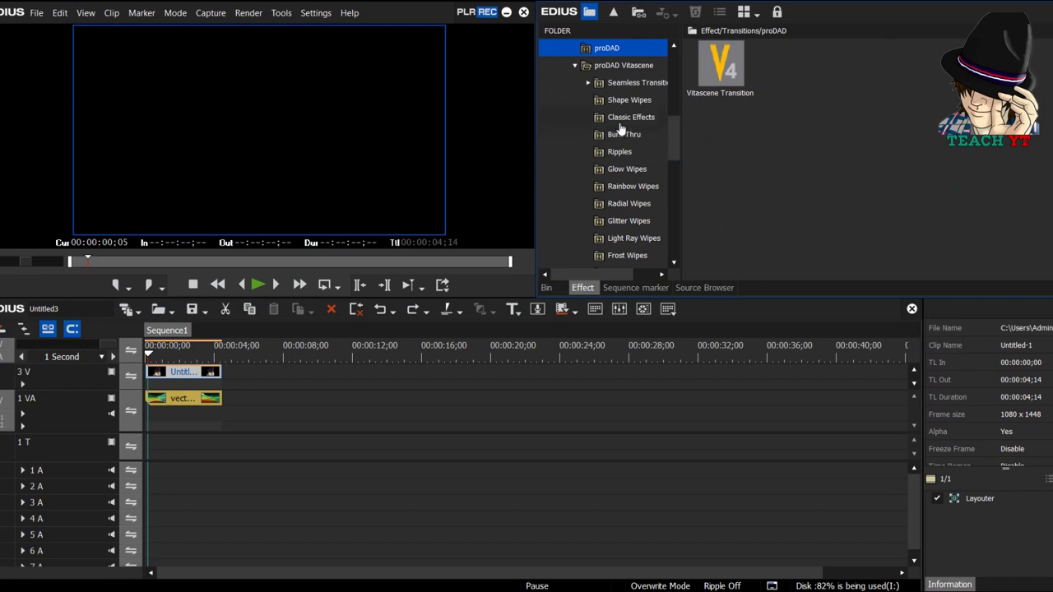
Apply the Medium-Fast CC transition from Seamless Transitions, Spins, Centre to the logo clip's start and replay the sequence from the beginning.
left_click(587, 82)
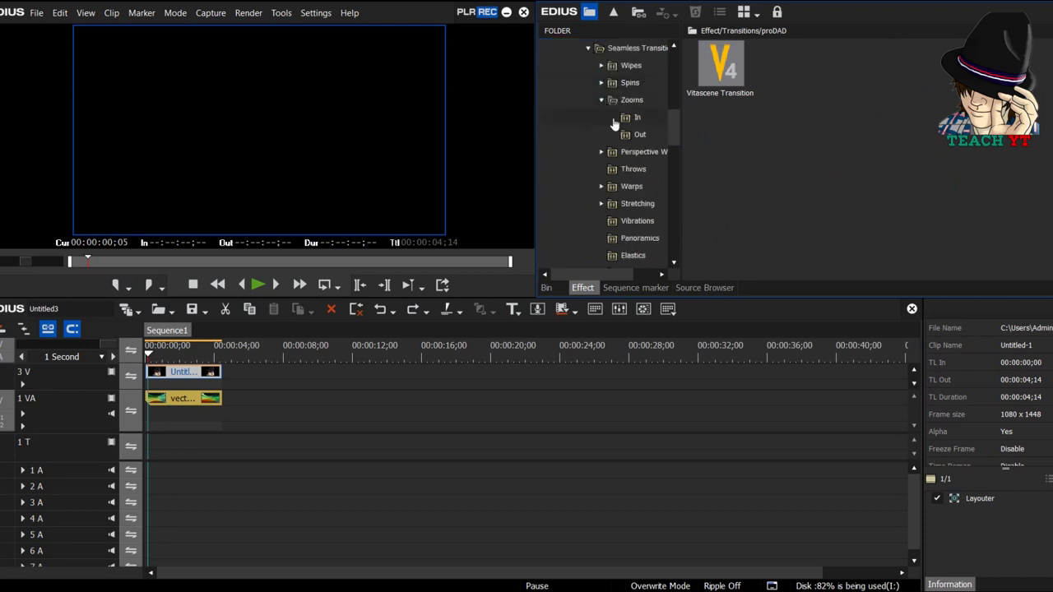
left_click(635, 84)
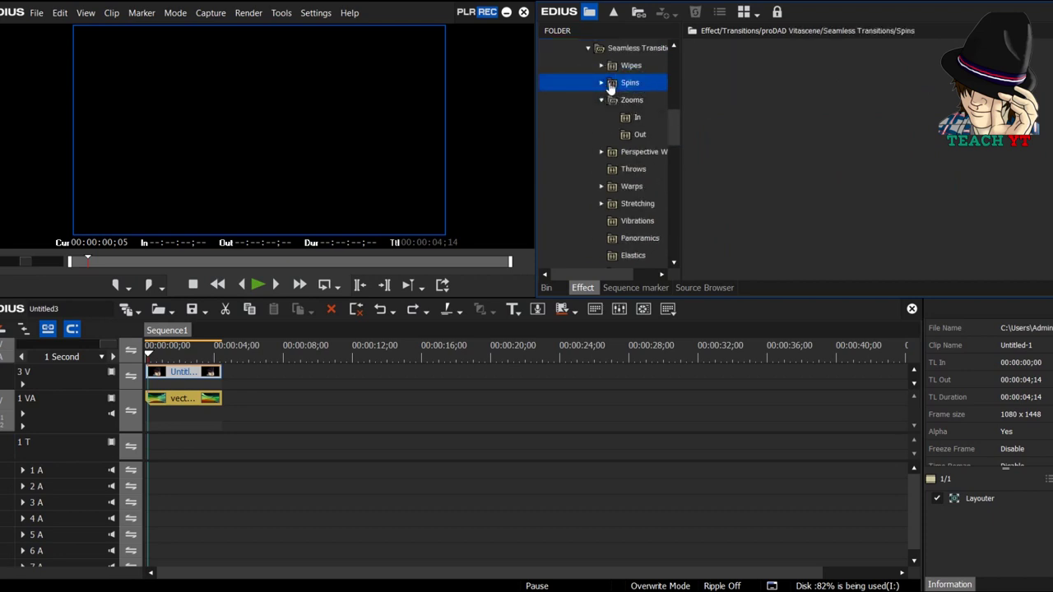
left_click(603, 84)
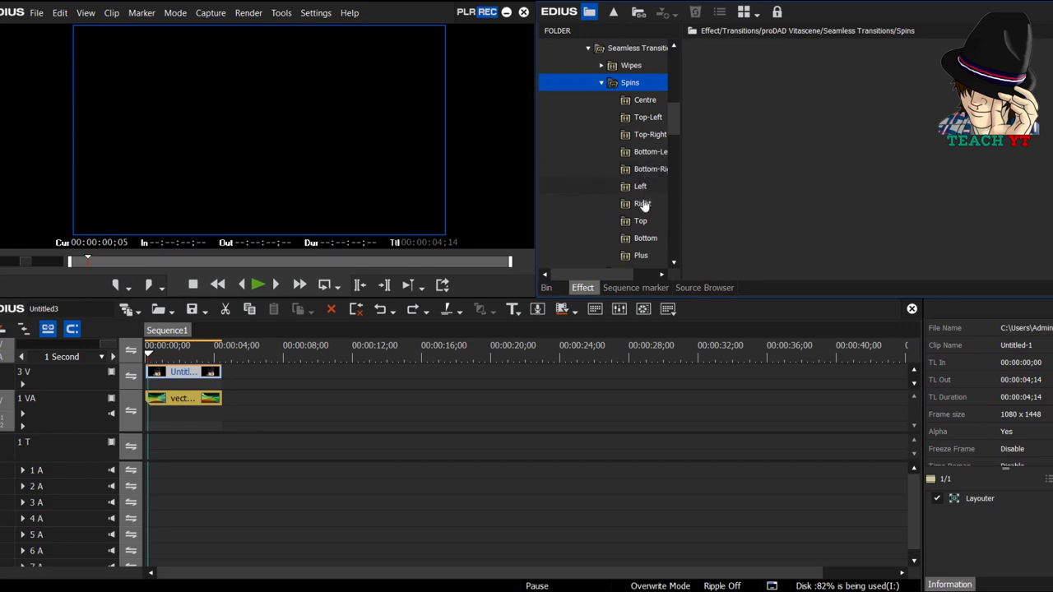
left_click(644, 101)
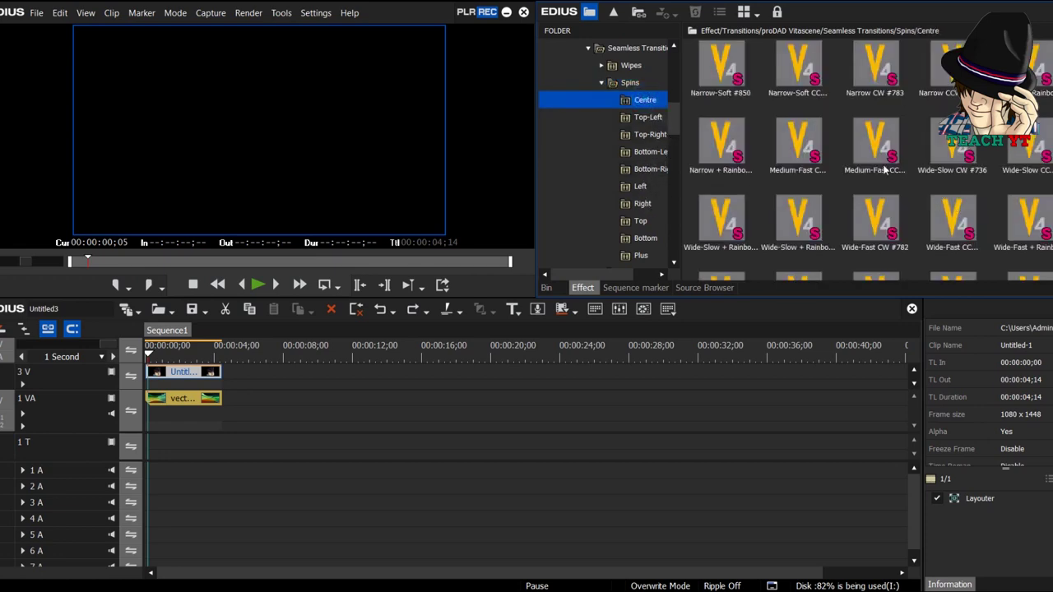
left_click_drag(874, 146, 163, 374)
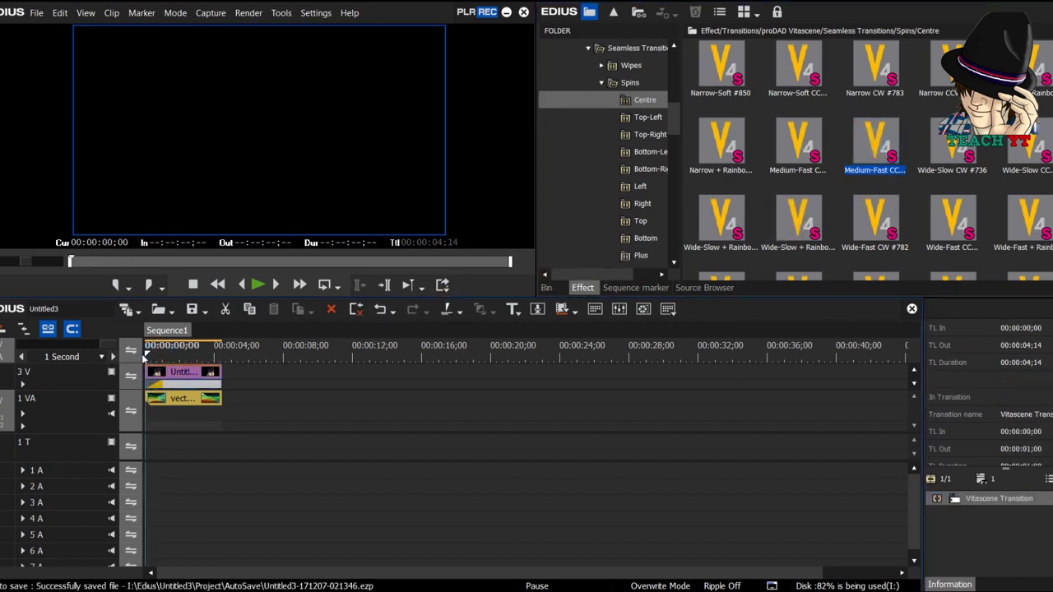
key("Home")
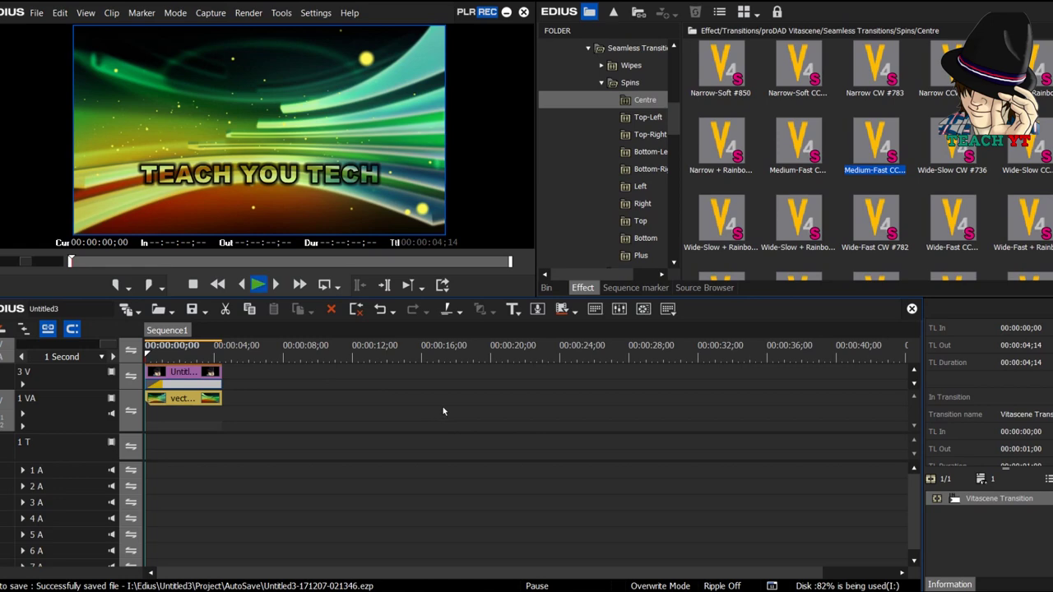
key("space")
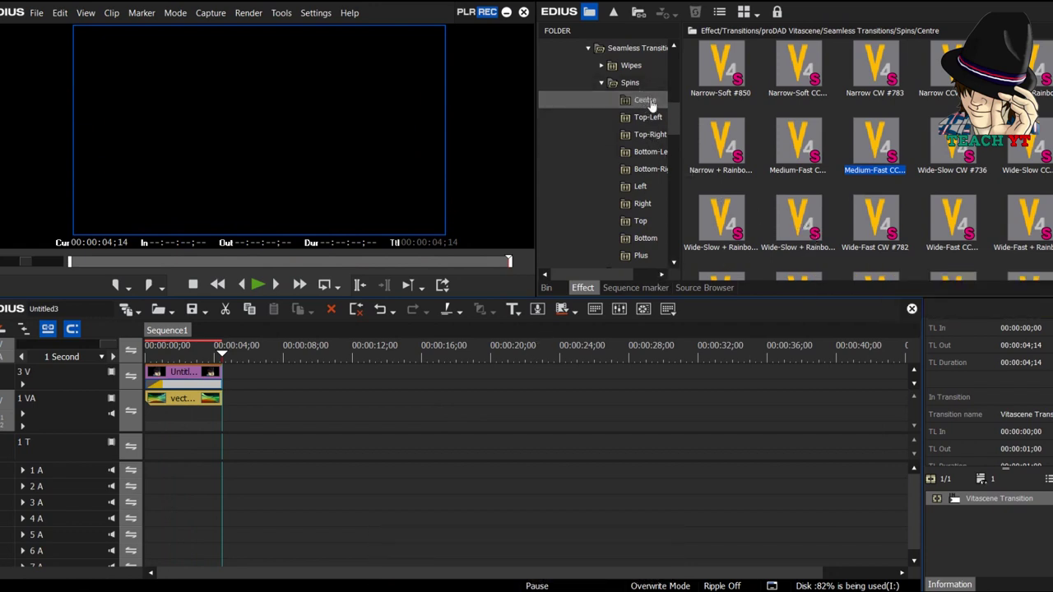
Apply a Narrow-Fast transition from Seamless Transitions, Spins, Bottom-Left to the start of the logo clip on track 3 V and replay the sequence.
left_click(651, 153)
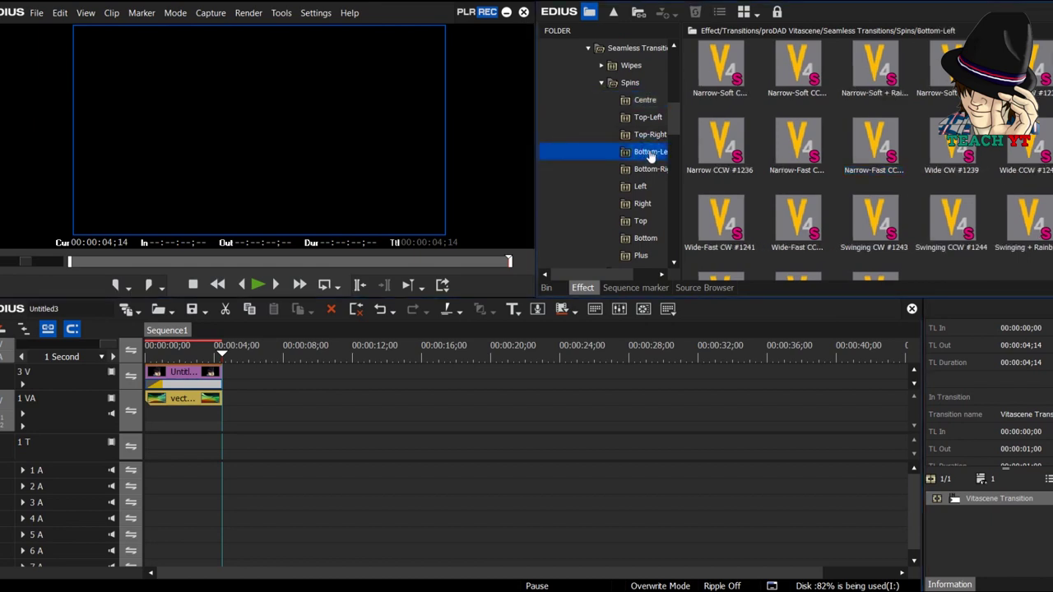
left_click_drag(802, 146, 162, 387)
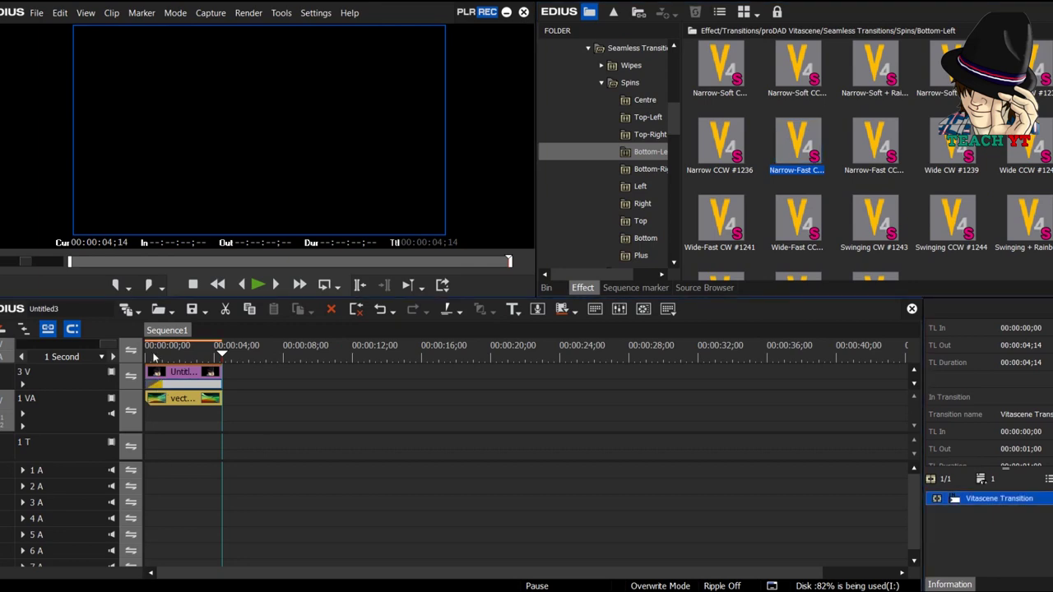
key("Home")
key("space")
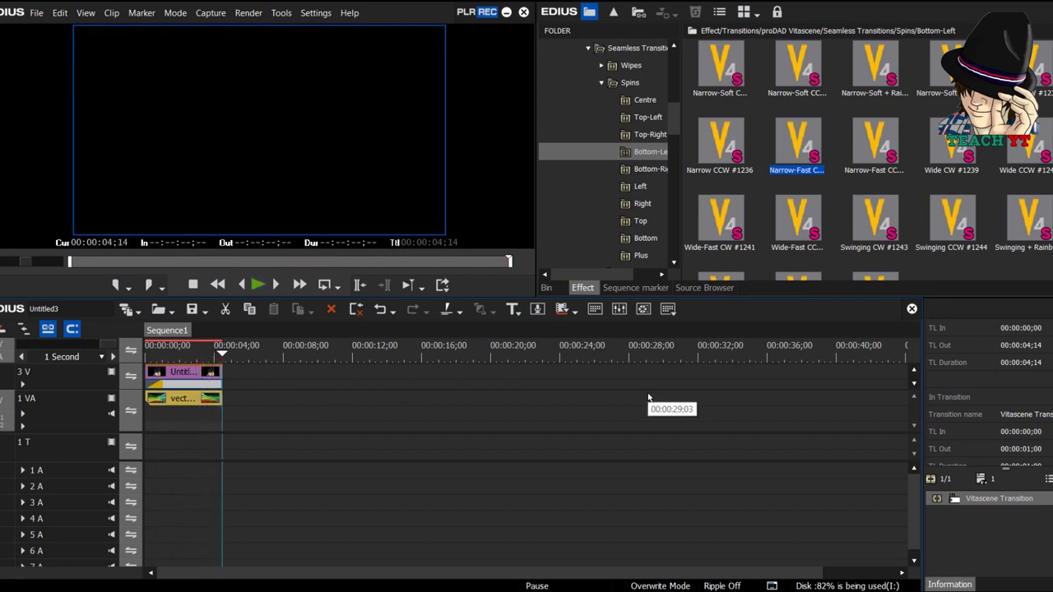
Return to the bin and render the loaded area of the sequence's In/Out range.
left_click(547, 288)
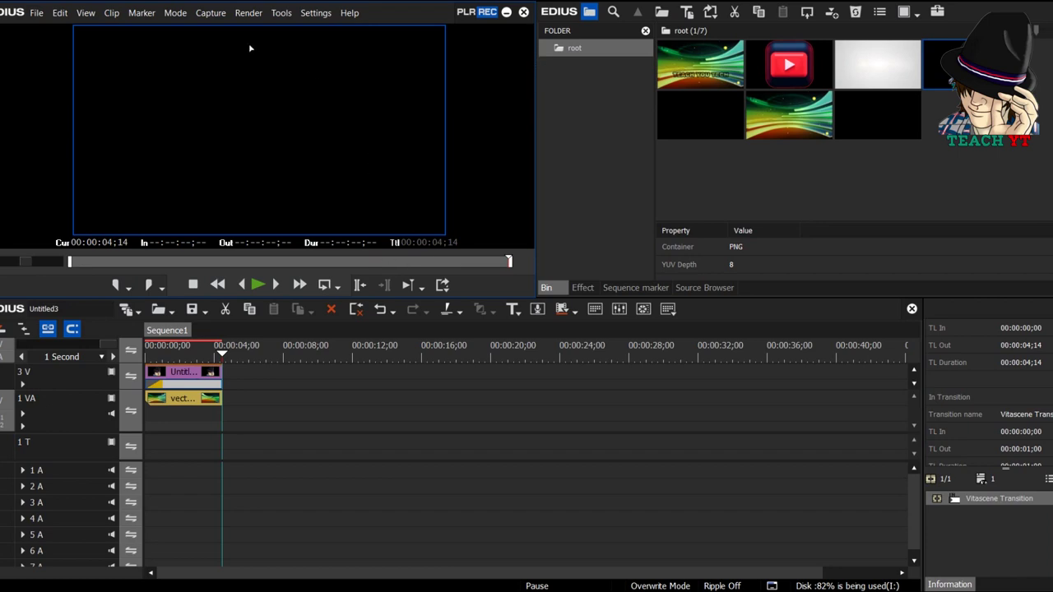
left_click(249, 12)
mouse_move(265, 46)
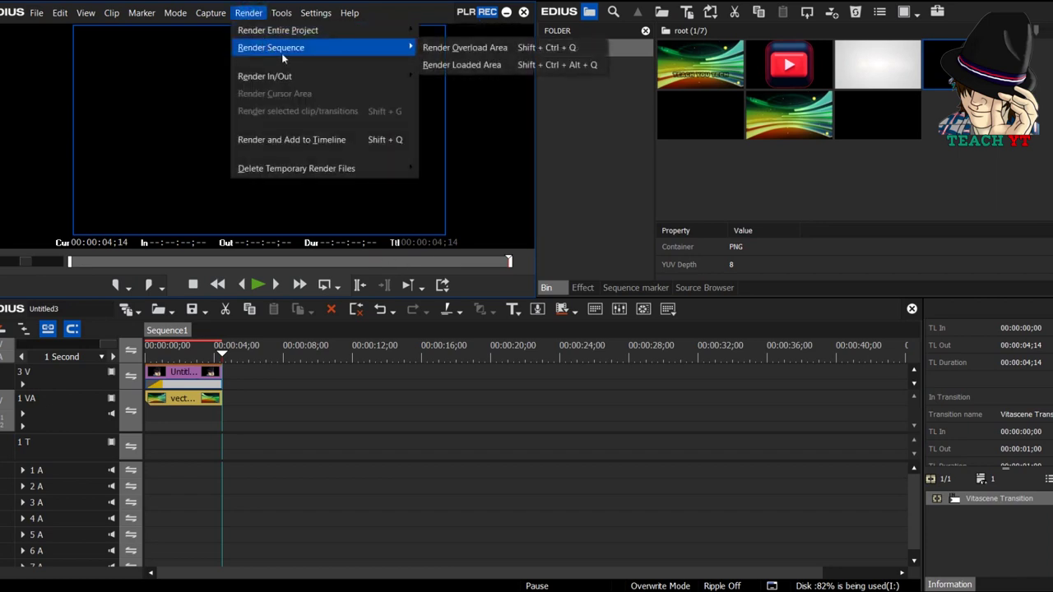
mouse_move(308, 77)
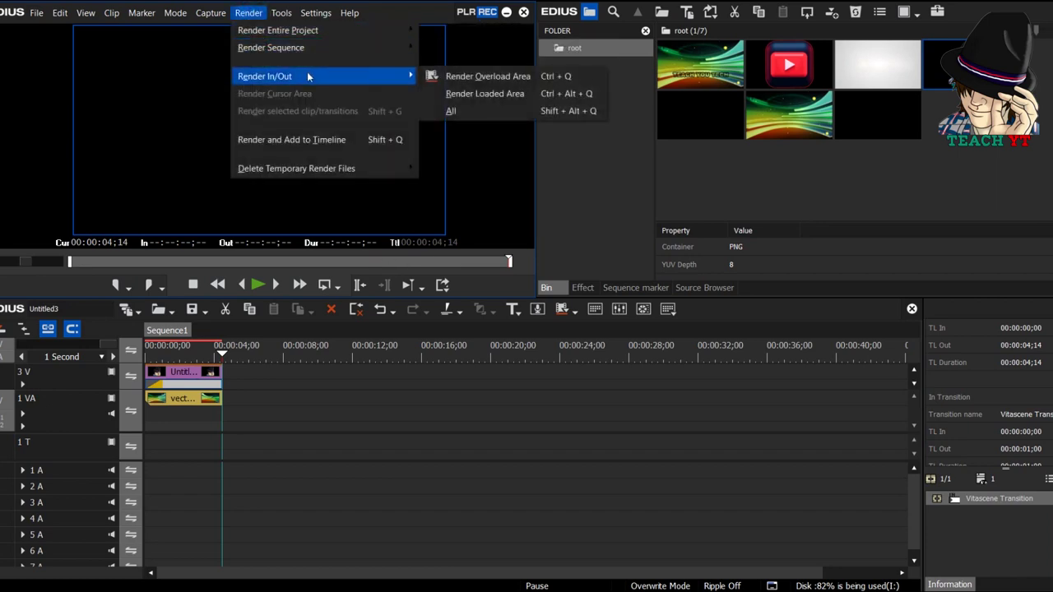
left_click(501, 95)
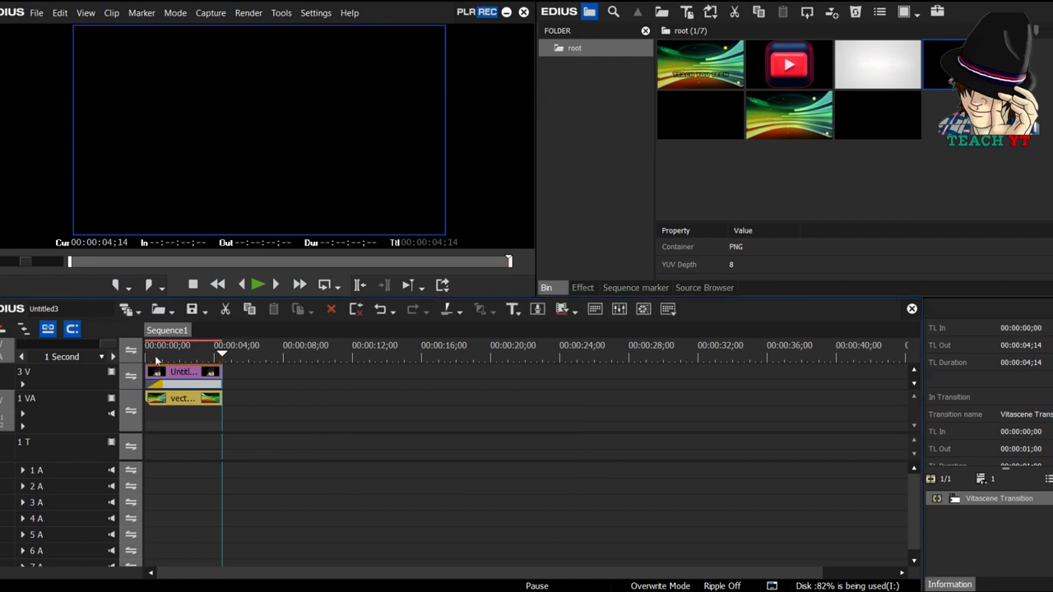
Set the In point at the start of the sequence and the Out point at its end.
key("Home")
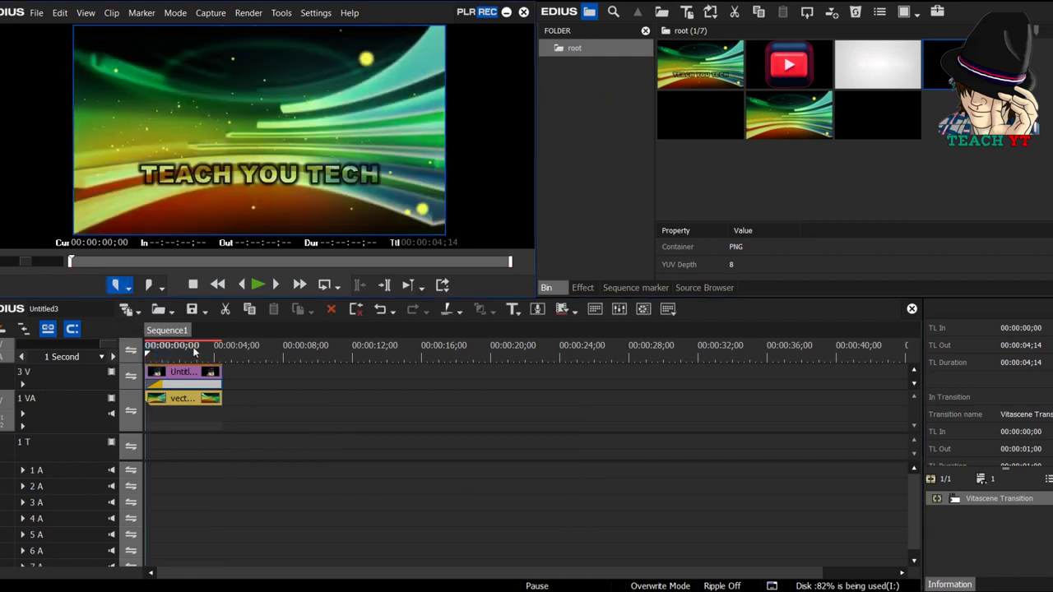
key("i")
key("End")
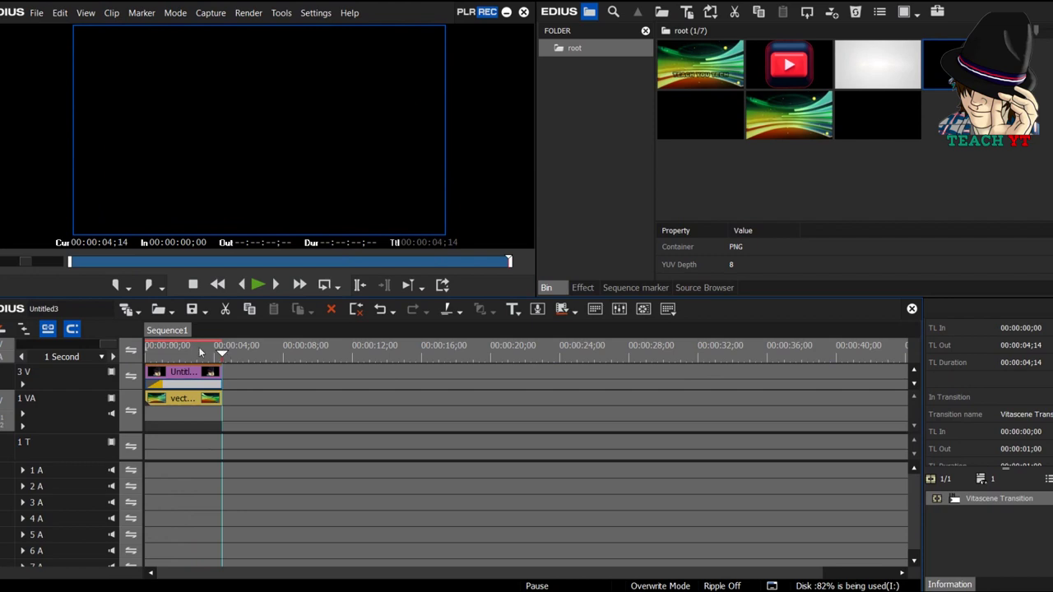
left_click(148, 284)
Export the sequence to file with the H.264/AVC exporter, saving it on the Desktop as an MPEG-4 named TYT Test.
key("F11")
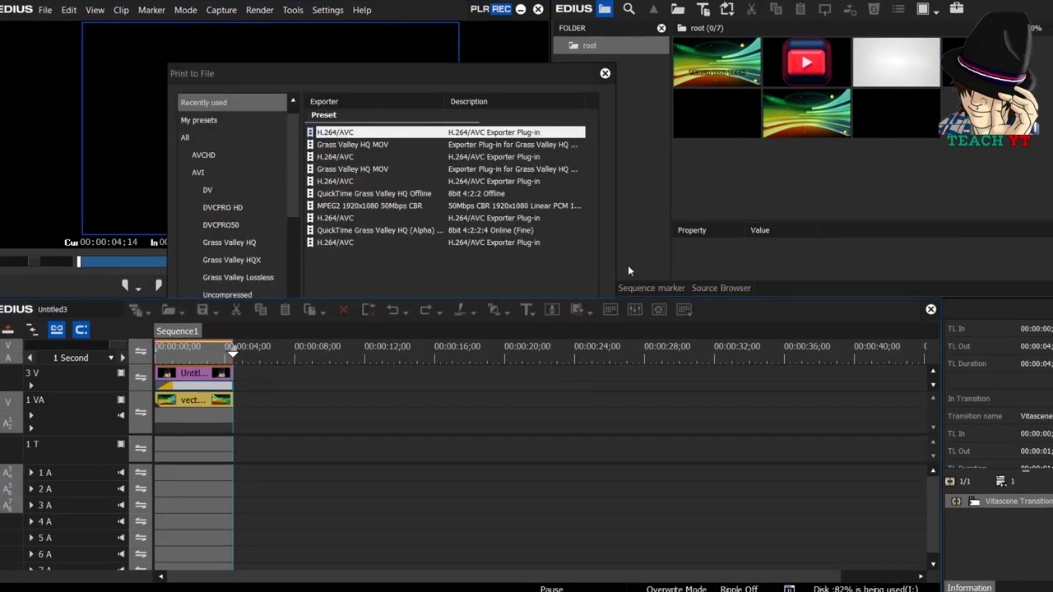
mouse_move(464, 75)
left_mouse_down()
mouse_move(527, 65)
mouse_move(589, 111)
left_mouse_up()
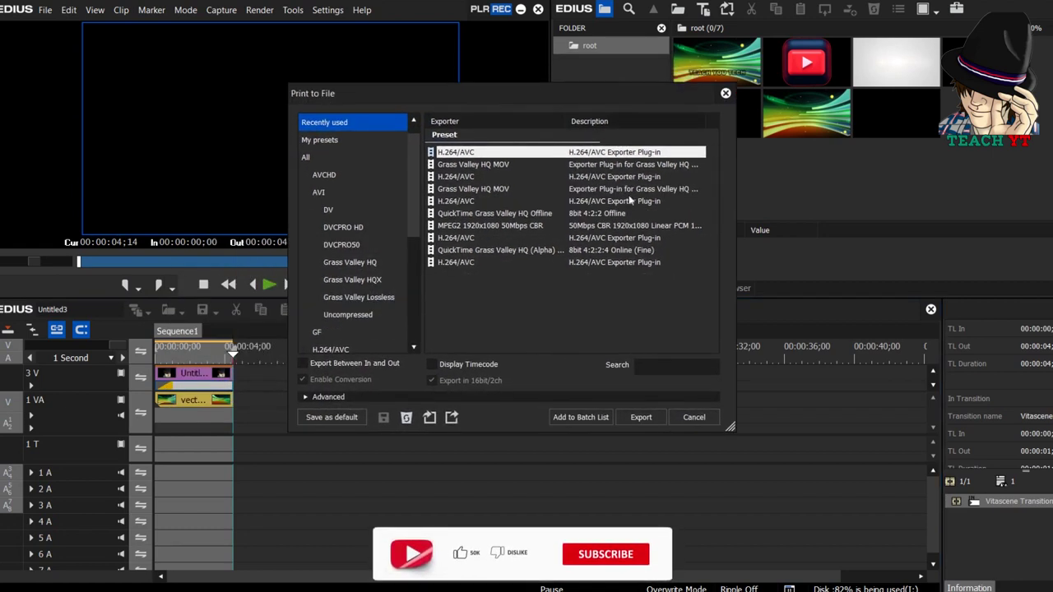
left_click(645, 417)
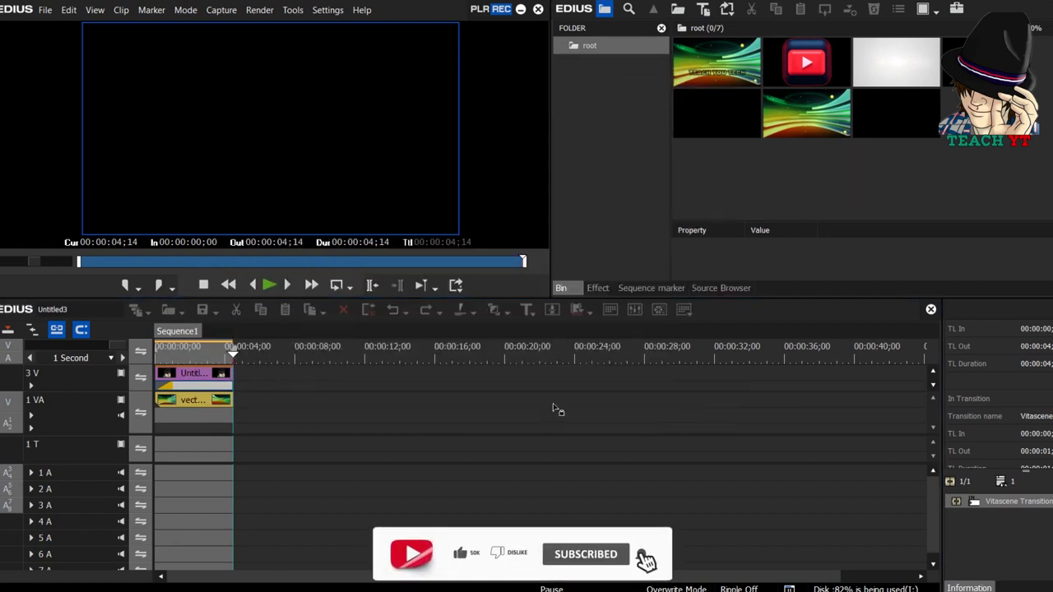
type("TYT Test")
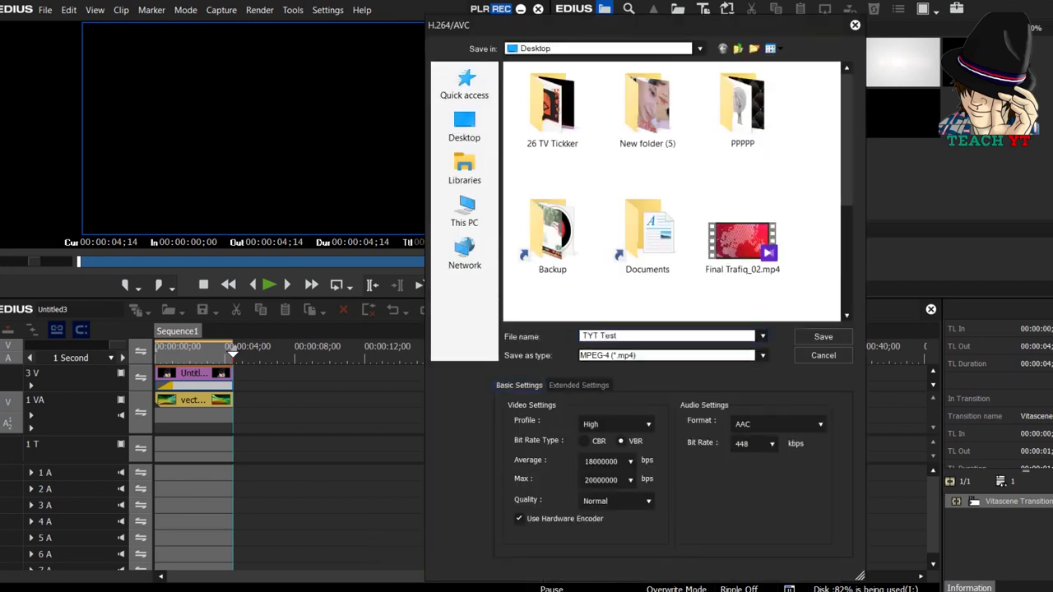
left_click(824, 337)
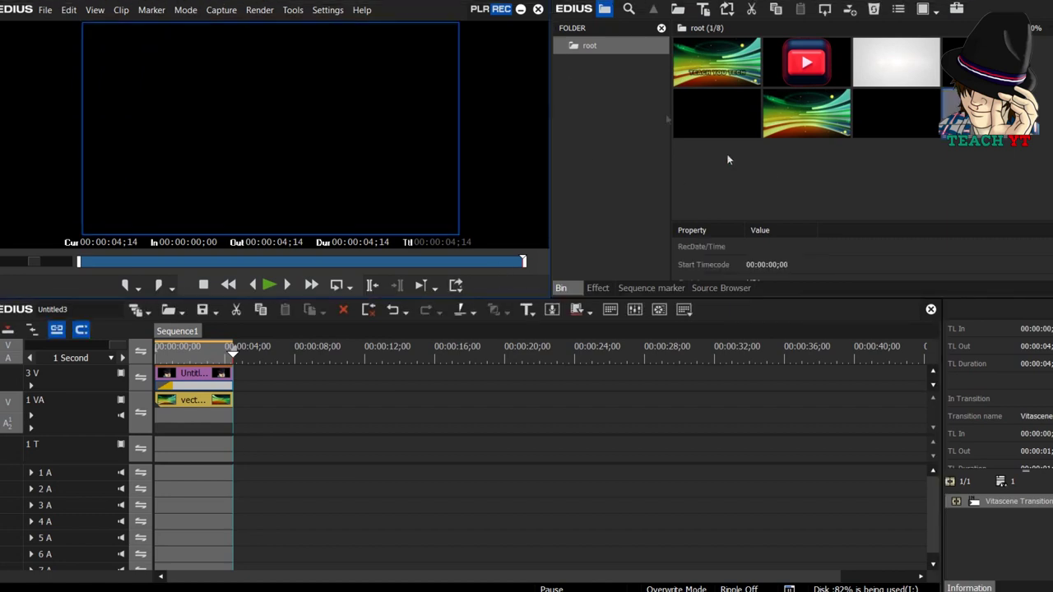
Switch to the Windows desktop and refresh its icons.
key("super+d")
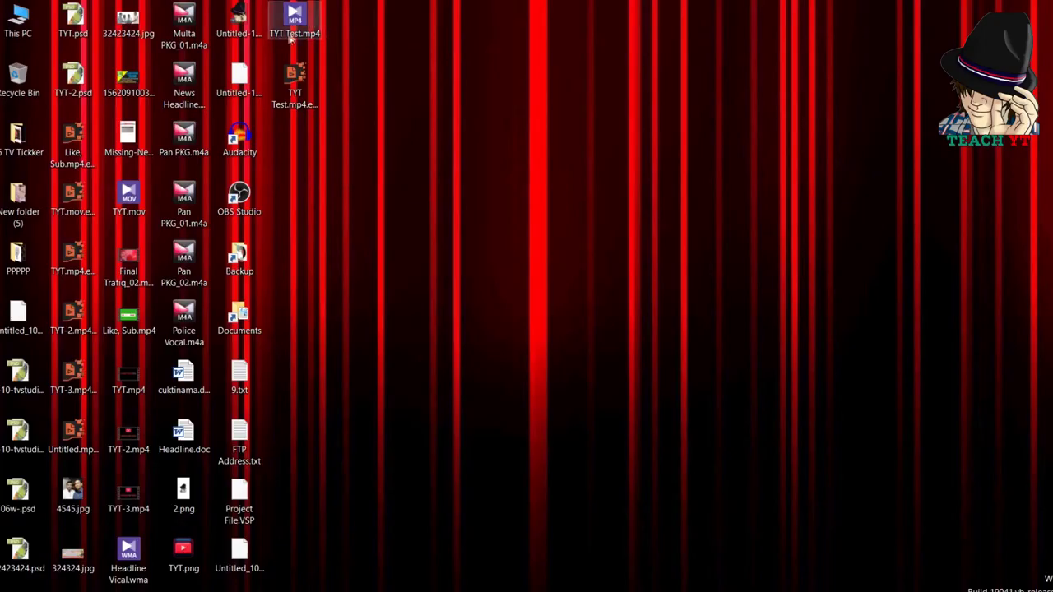
right_click(374, 30)
left_click(404, 107)
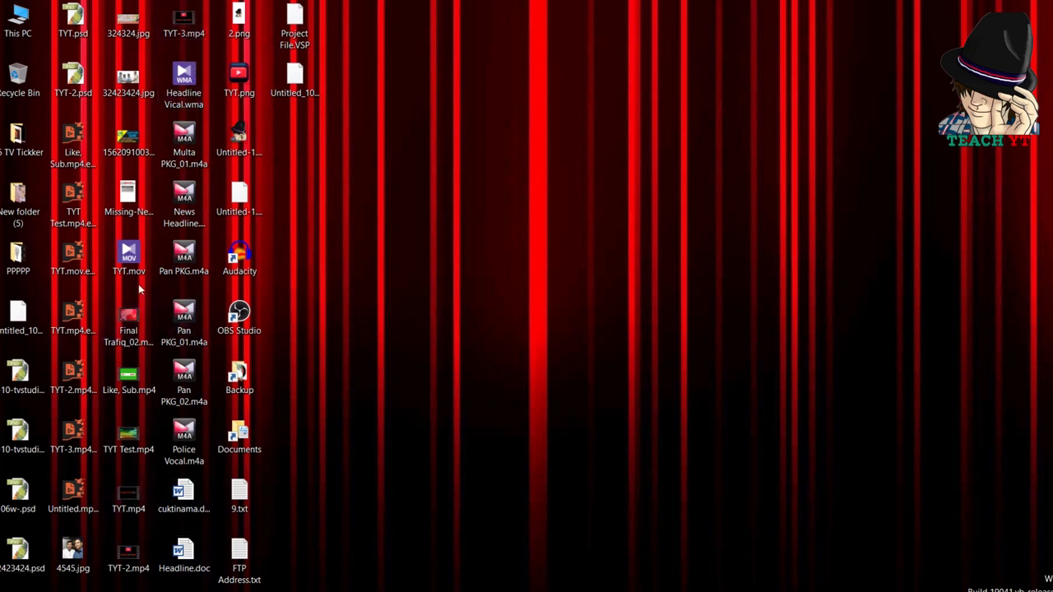
Open the exported TYT Test.mp4 in KMPlayer and watch it full screen.
double_click(140, 438)
left_click_drag(128, 439, 658, 382)
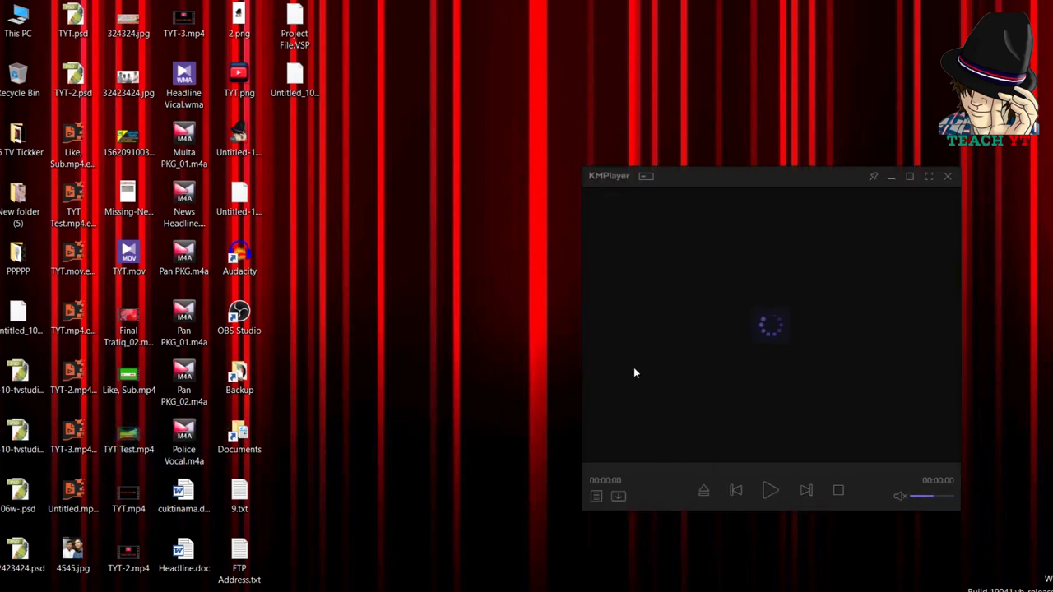
left_click(929, 175)
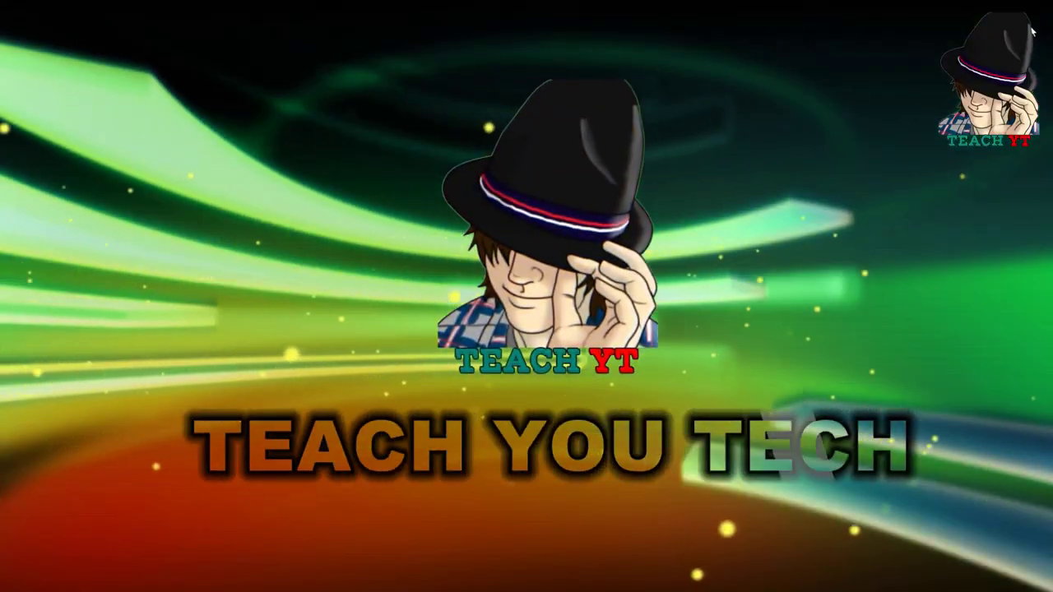
Close the player and play TYT Test.mp4 full screen once more.
key("Escape")
left_click(946, 177)
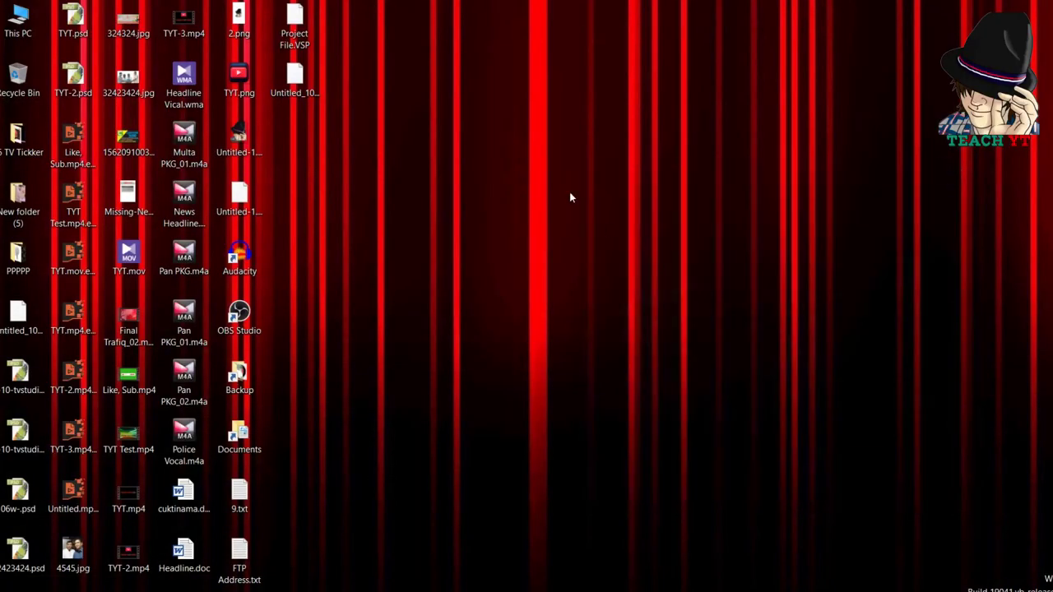
right_click(536, 165)
right_click(552, 162)
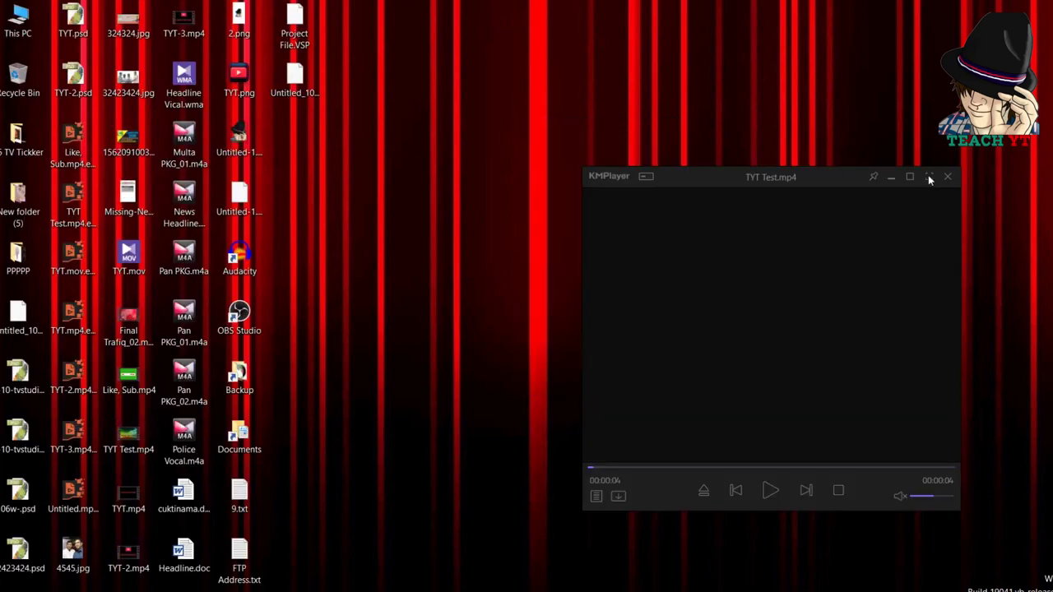
left_click(929, 177)
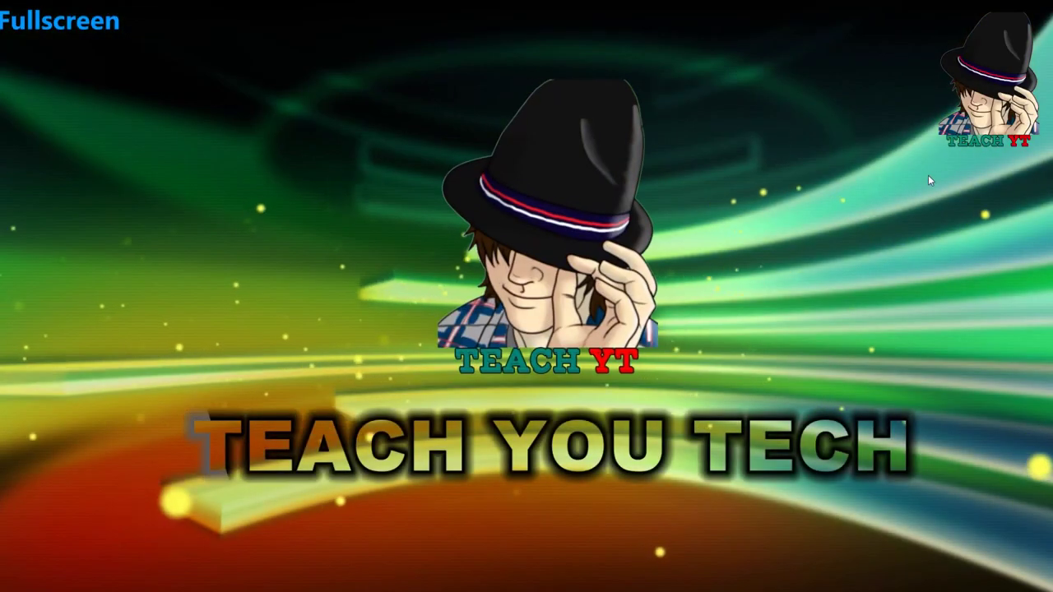